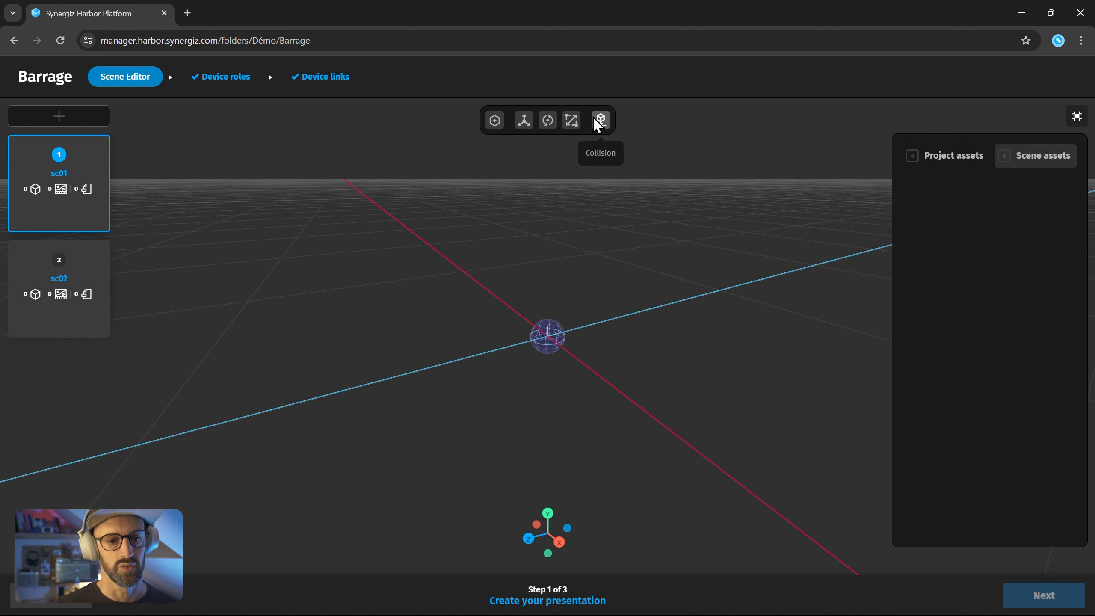
pyautogui.click(495, 123)
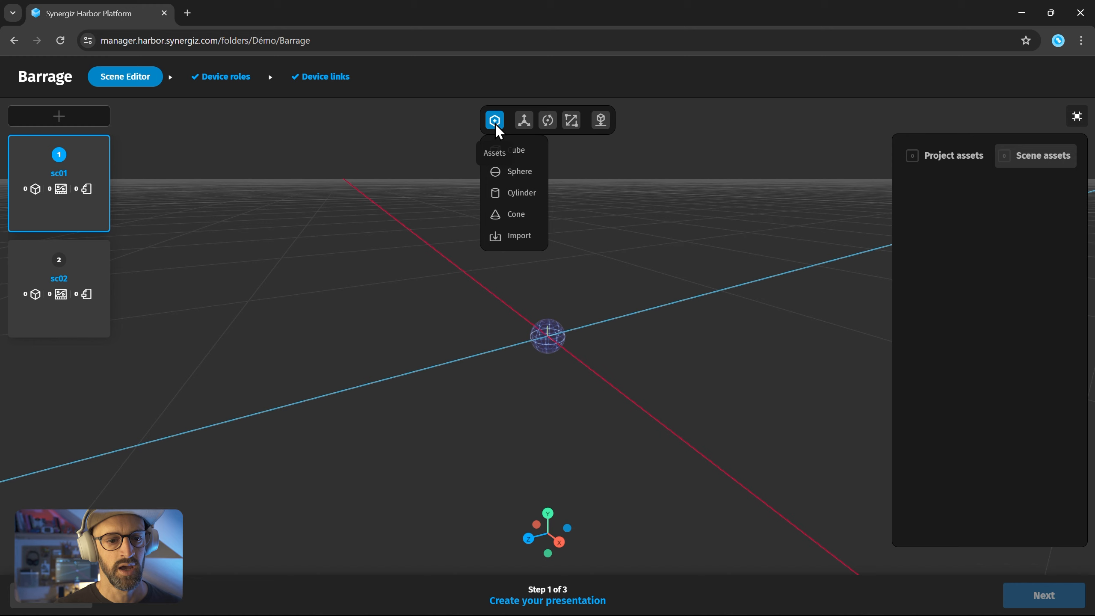
pyautogui.click(530, 237)
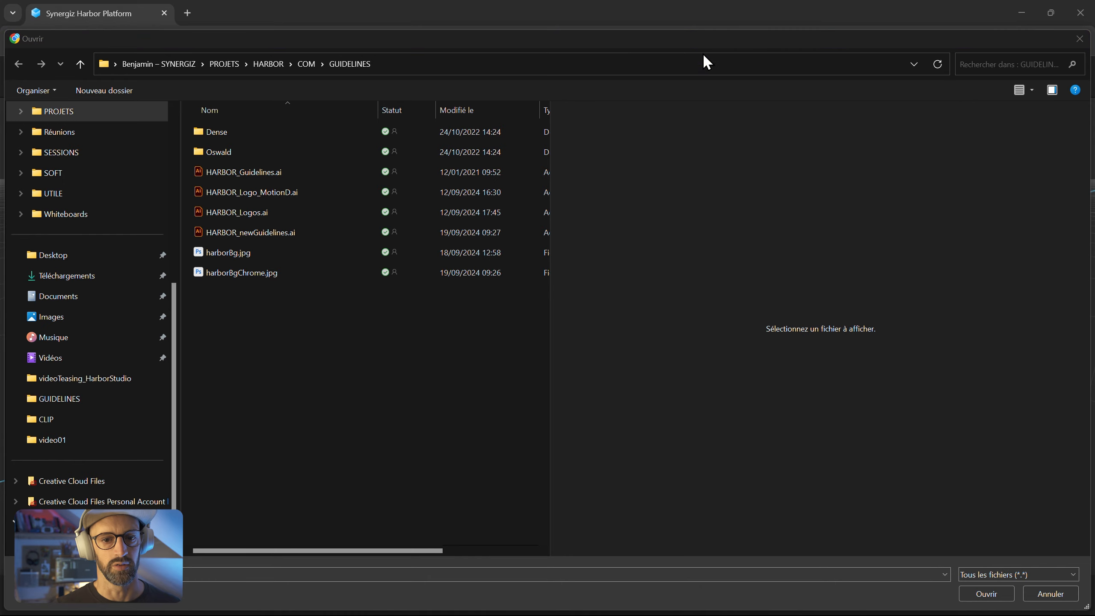
pyautogui.moveTo(776, 38); pyautogui.dragTo(628, 96)
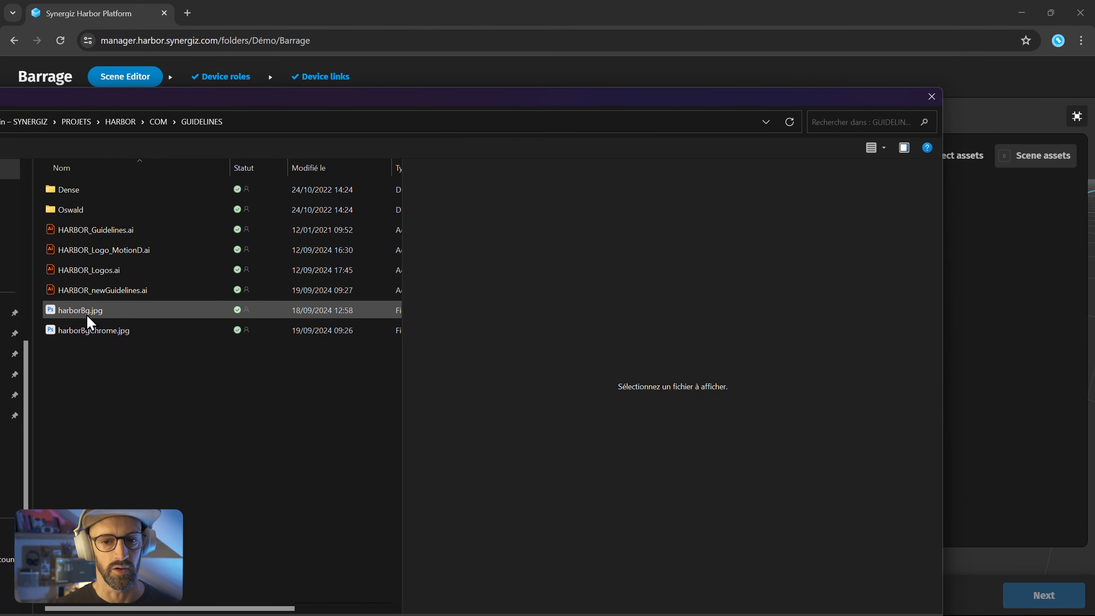
pyautogui.moveTo(838, 102); pyautogui.dragTo(985, 44)
pyautogui.click(1080, 40)
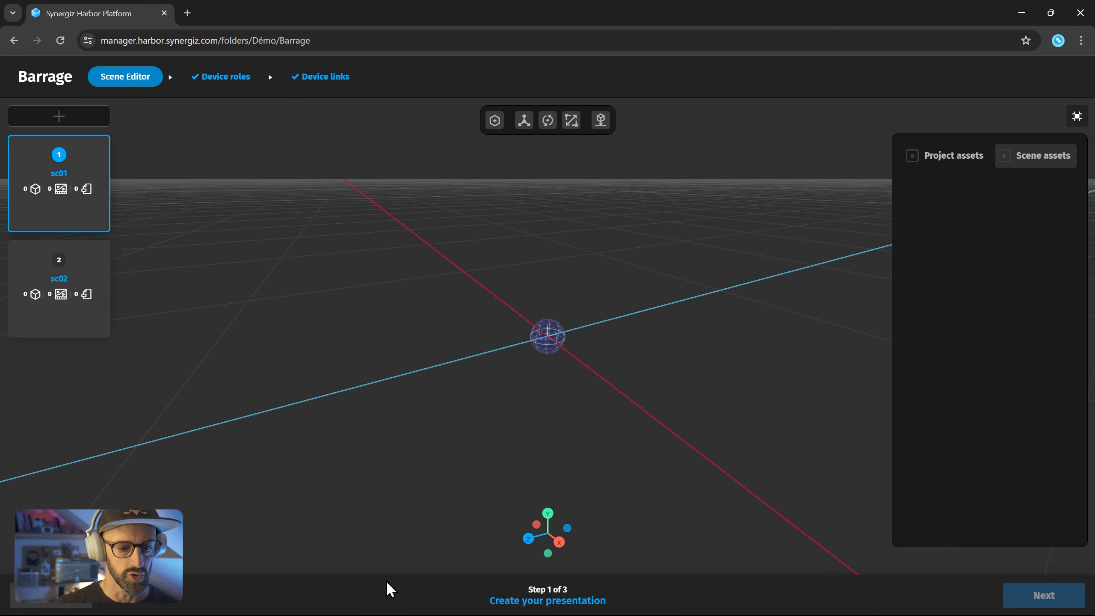
# Switch to File Explorer, browse to the assets demo folder and open its sc01 subfolder beside the editor.
pyautogui.hotkey('alt', 'Tab')
pyautogui.click(694, 324)
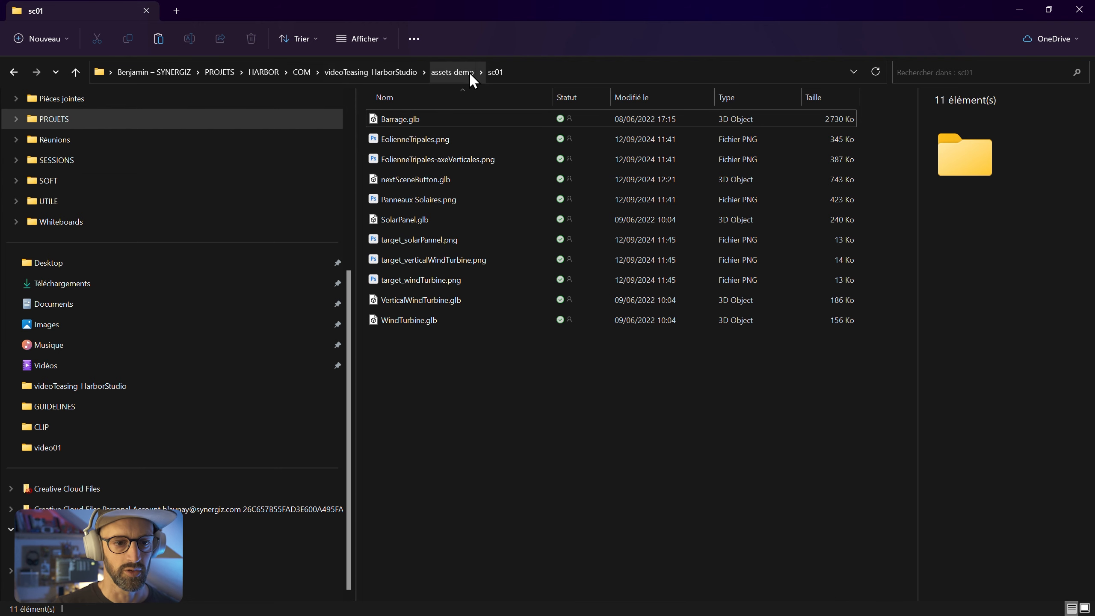
pyautogui.moveTo(810, 9); pyautogui.dragTo(753, 35)
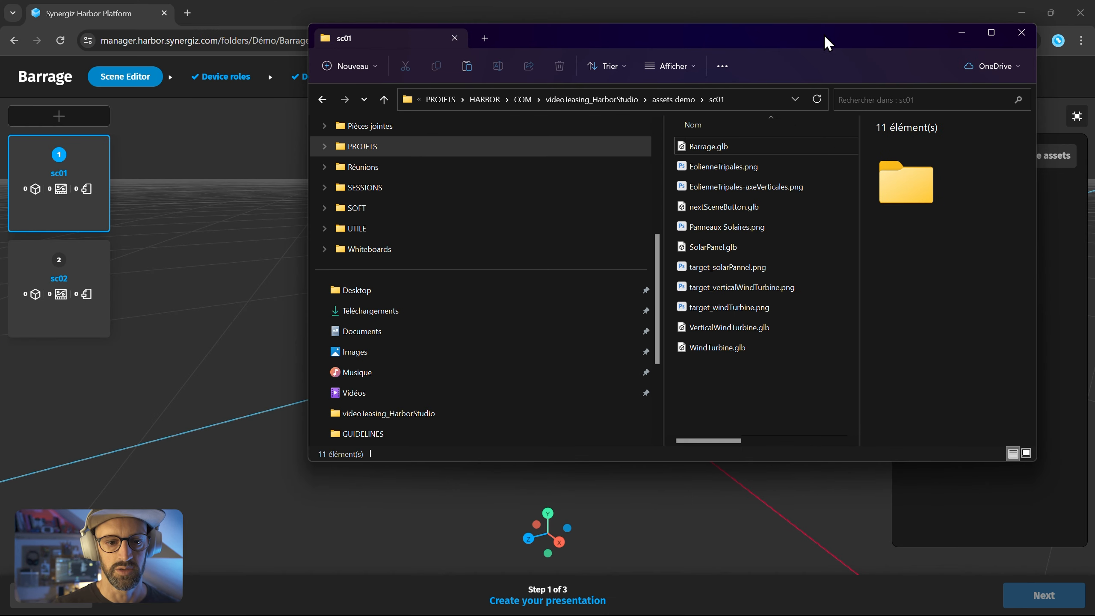
pyautogui.moveTo(824, 34); pyautogui.dragTo(799, 125)
pyautogui.moveTo(667, 118); pyautogui.dragTo(419, 97)
pyautogui.click(431, 159)
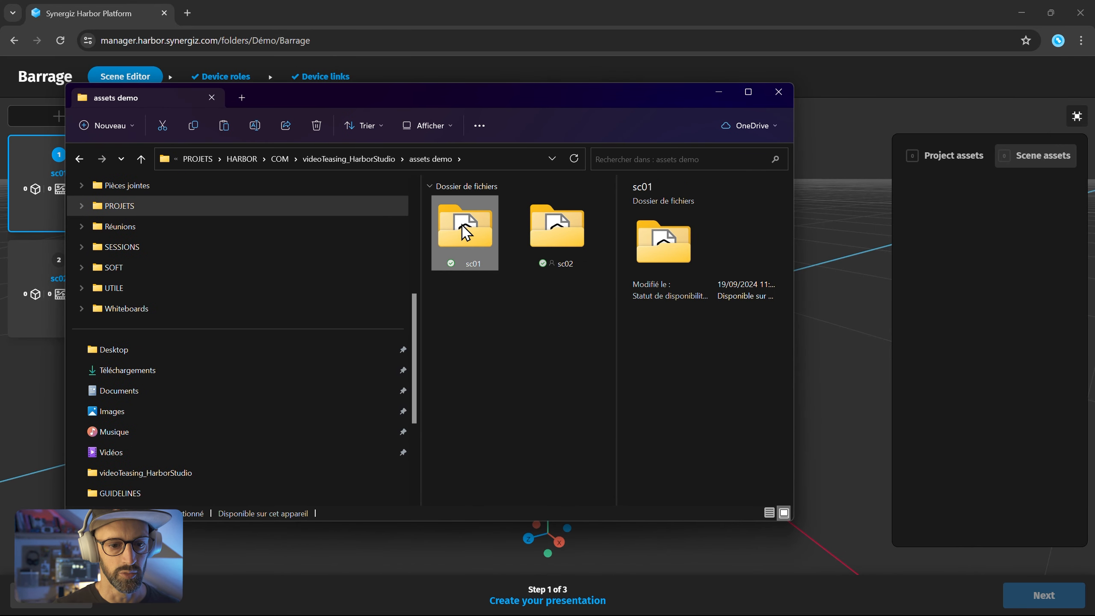
pyautogui.click(555, 227)
pyautogui.click(469, 231)
pyautogui.click(556, 228)
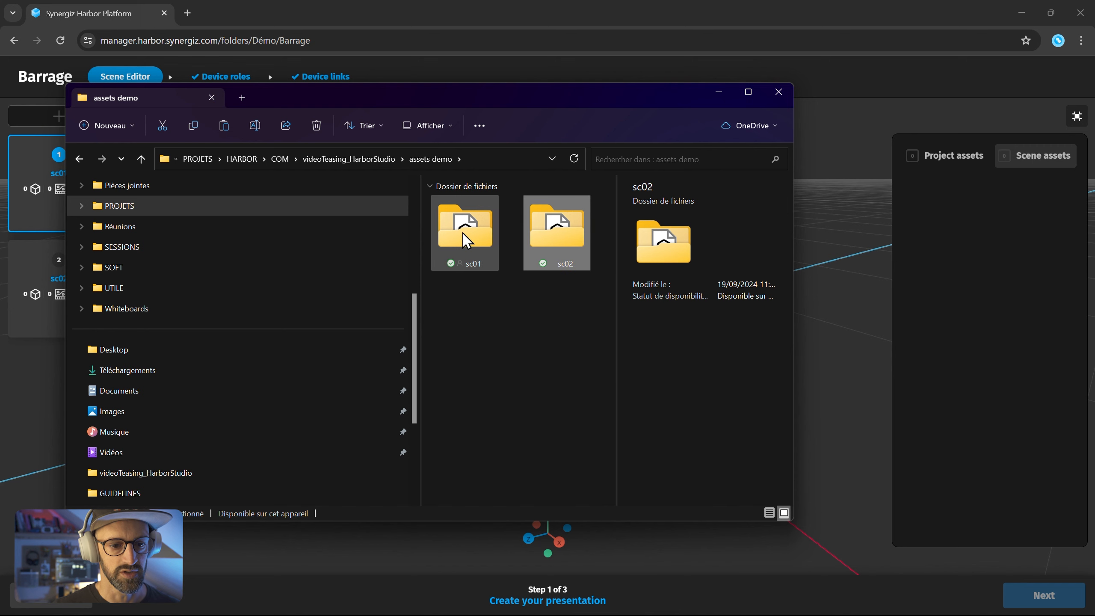
pyautogui.doubleClick(463, 235)
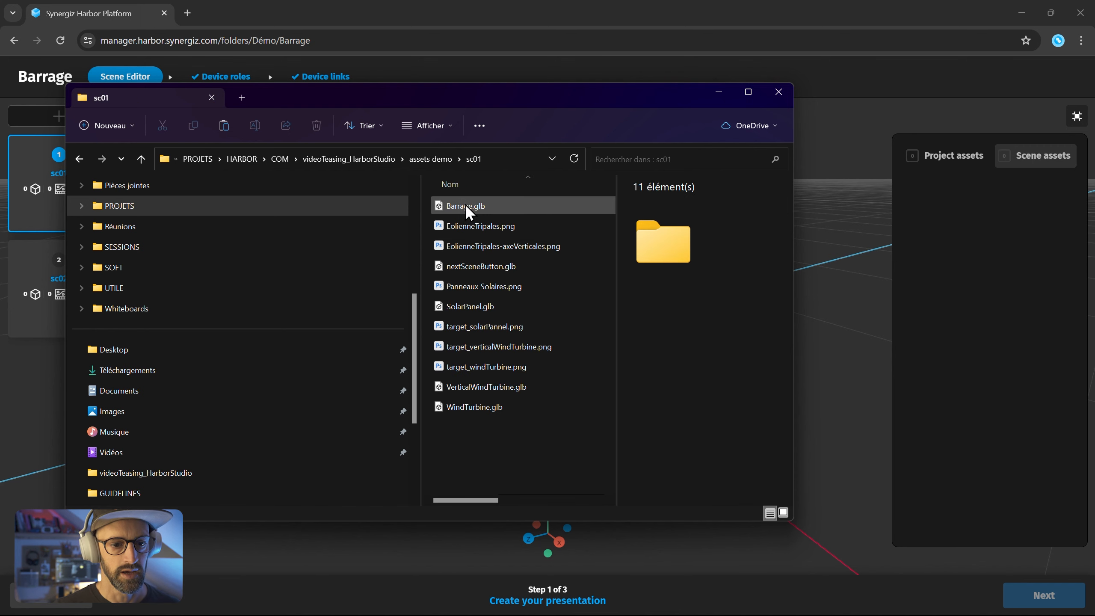
# Import Barrage.glb from the sc01 folder into scene sc01 and select the placed model.
pyautogui.click(466, 206)
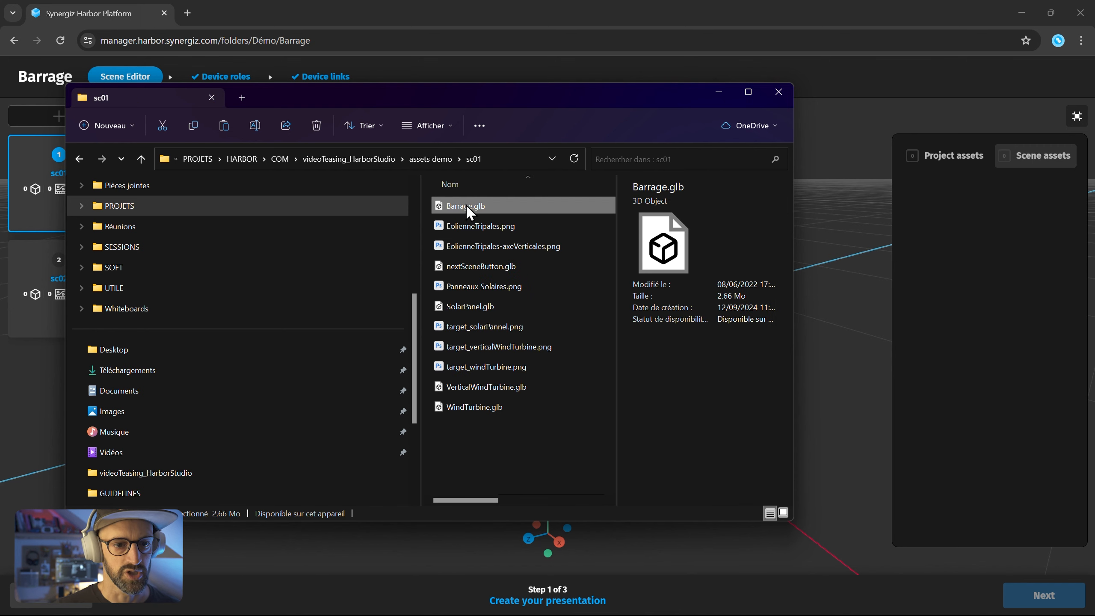
pyautogui.moveTo(511, 101); pyautogui.dragTo(831, 260)
pyautogui.moveTo(796, 365); pyautogui.dragTo(555, 206)
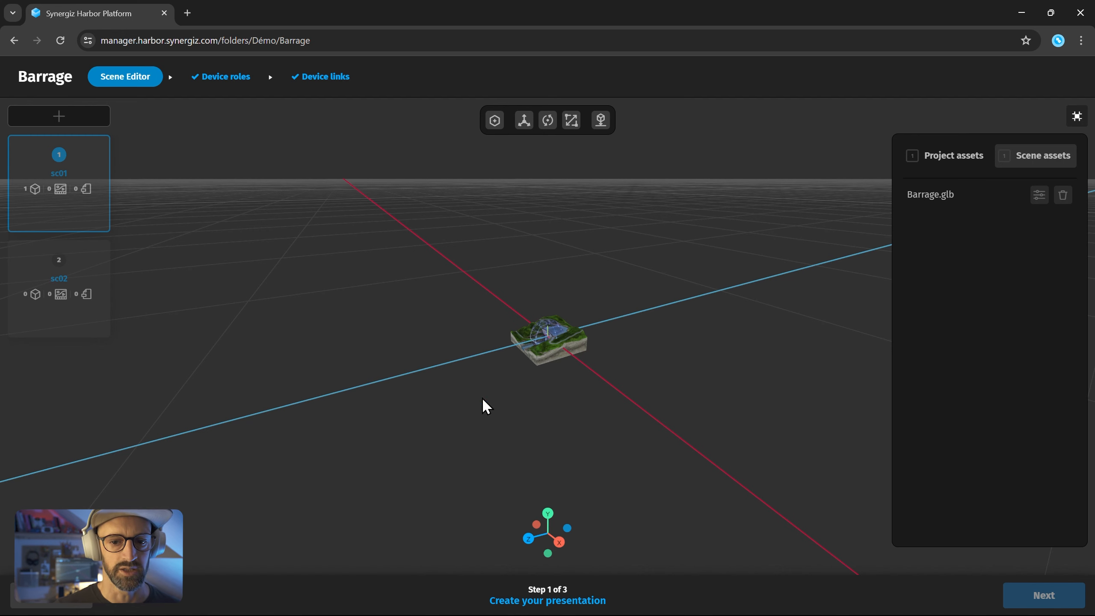
pyautogui.click(578, 343)
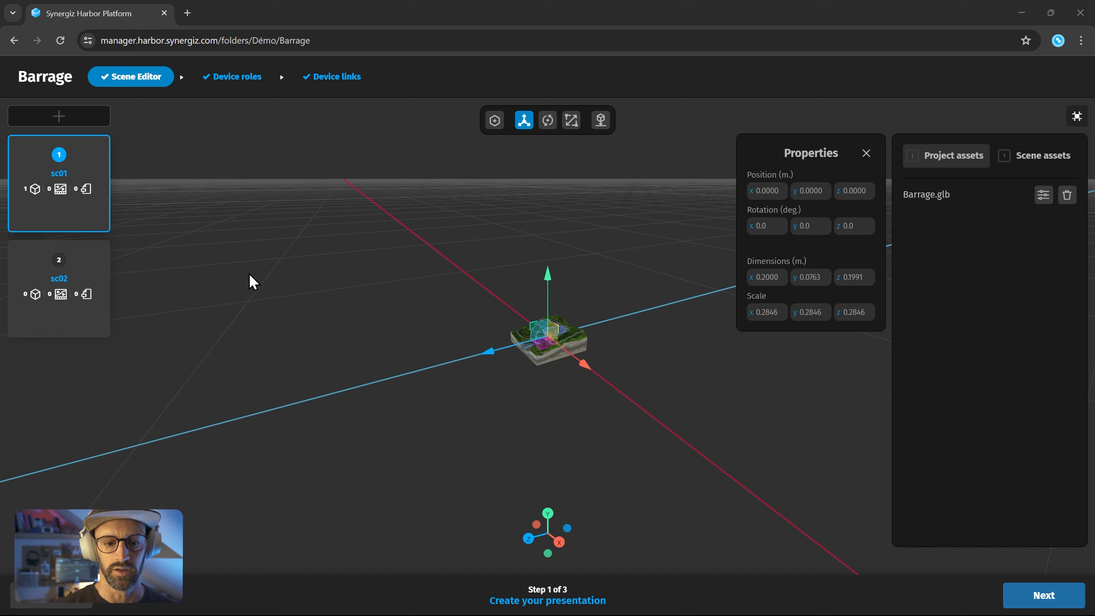
# Make scene sc02 active, then switch to File Explorer and open the sc02 folder inside assets demo.
pyautogui.click(91, 269)
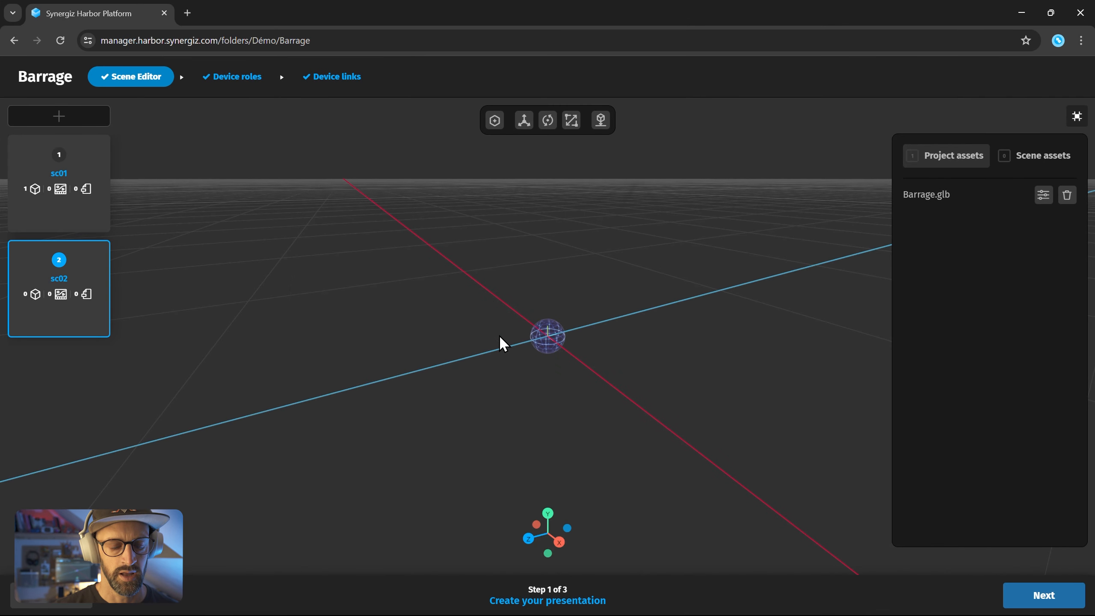
pyautogui.hotkey('alt', 'Tab')
pyautogui.keyDown('alt'); pyautogui.click(773, 335); pyautogui.keyUp('alt')
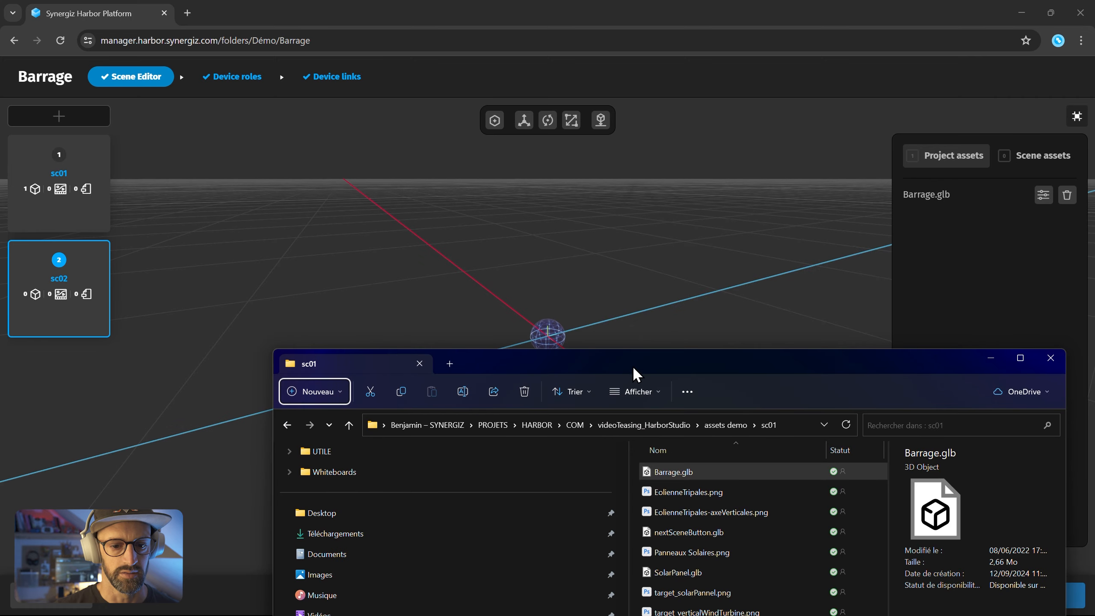
pyautogui.moveTo(708, 365); pyautogui.dragTo(787, 148)
pyautogui.click(803, 208)
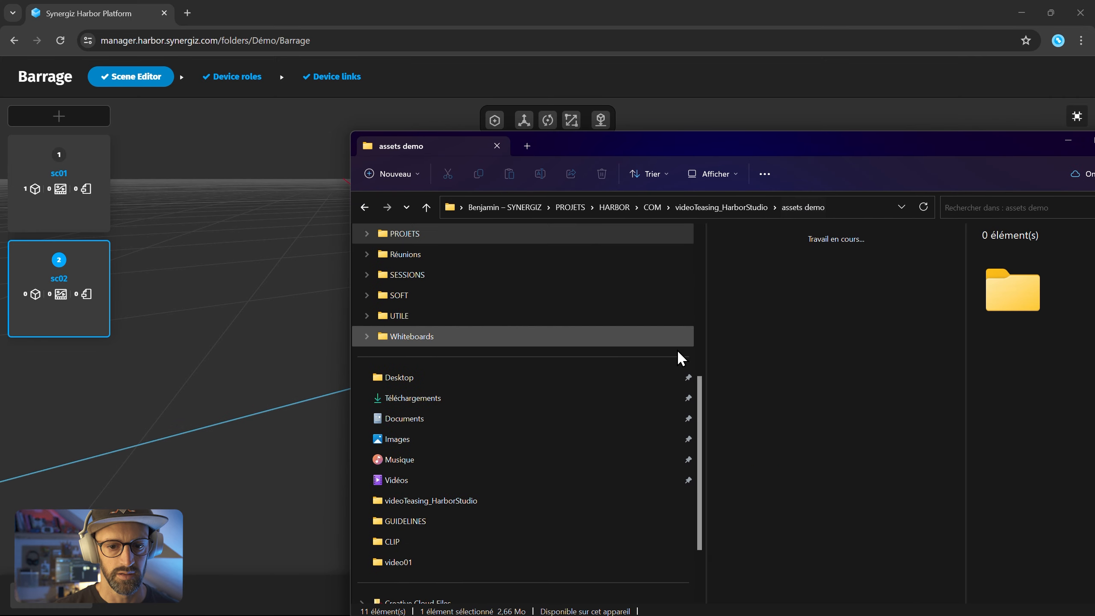
pyautogui.doubleClick(840, 293)
pyautogui.moveTo(854, 142); pyautogui.dragTo(879, 117)
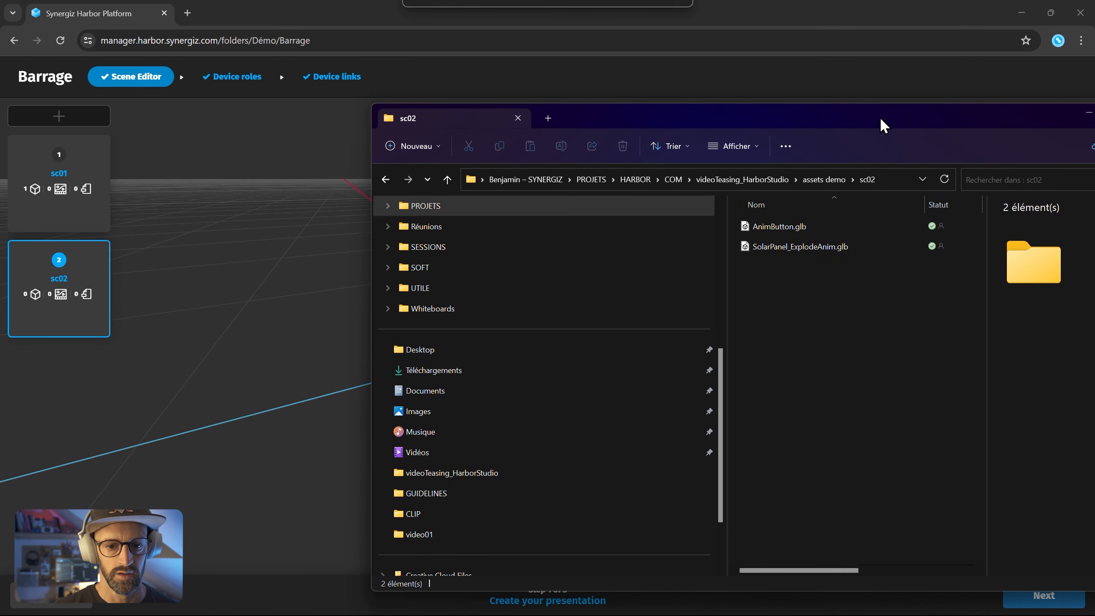
# Import AnimButton.glb and SolarPanel_ExplodeAnim.glb together into scene sc02.
pyautogui.click(779, 229)
pyautogui.keyDown('shift'); pyautogui.click(779, 246); pyautogui.keyUp('shift')
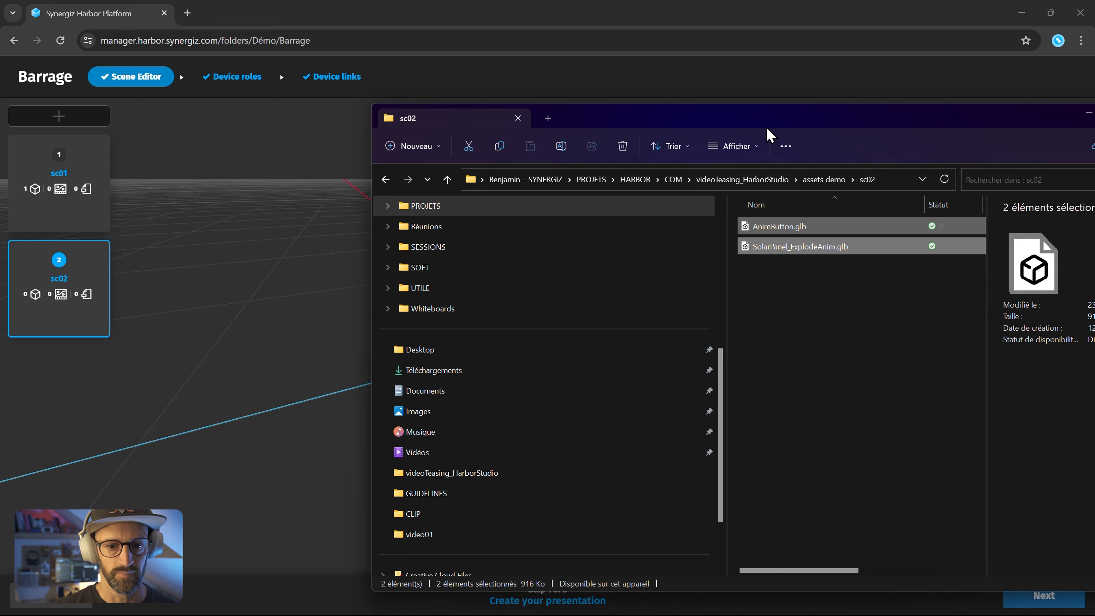
pyautogui.moveTo(766, 127); pyautogui.dragTo(975, 195)
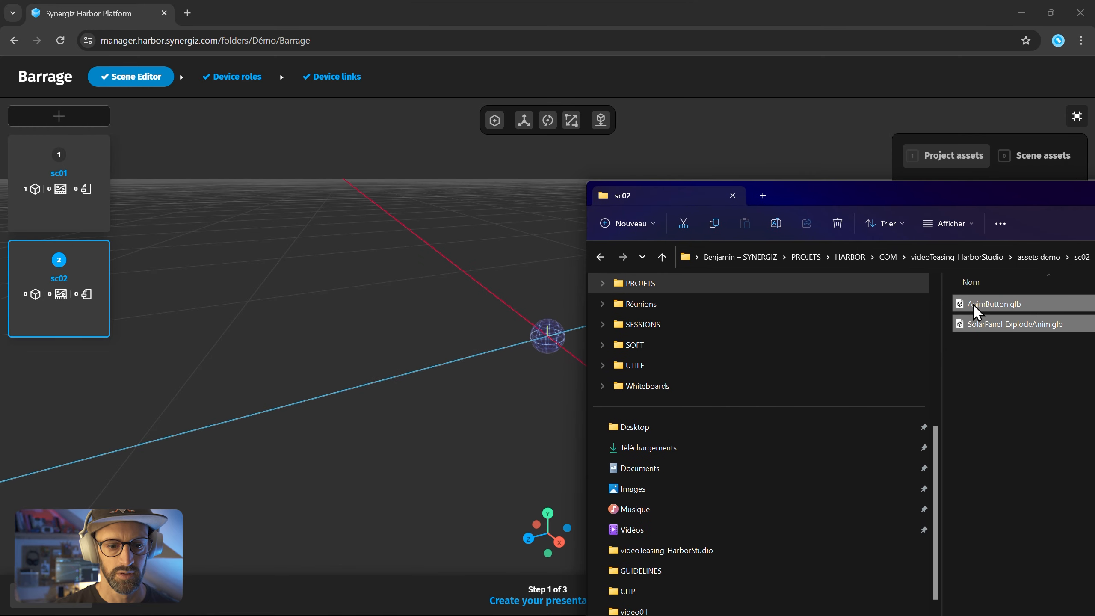
pyautogui.moveTo(974, 304); pyautogui.dragTo(464, 283)
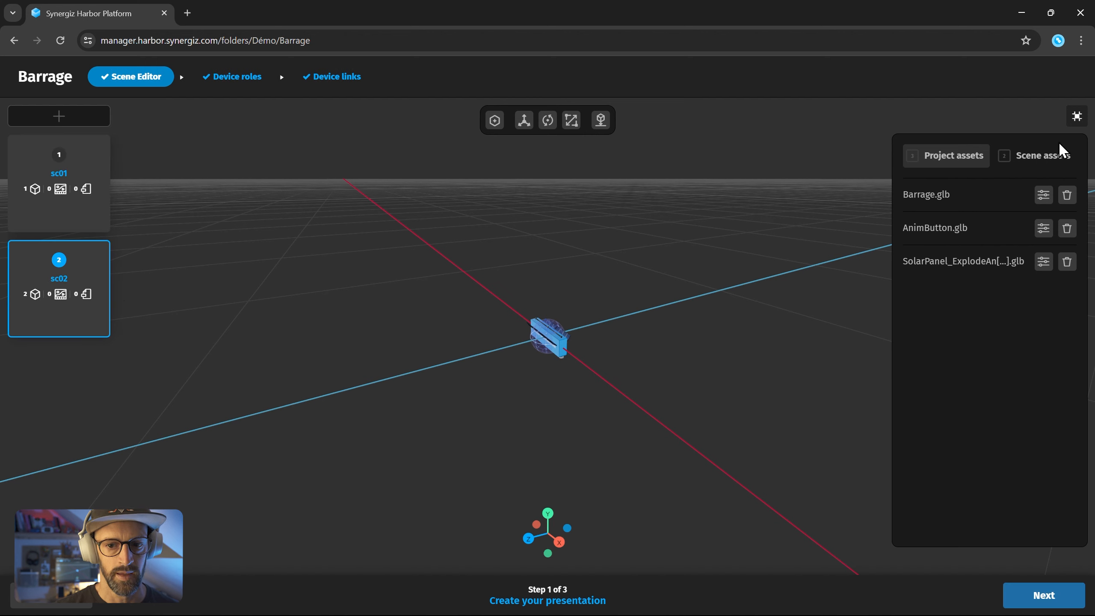
# List only the current scene's assets and move AnimButton.glb along the Z axis to about 0.164 m.
pyautogui.click(1043, 160)
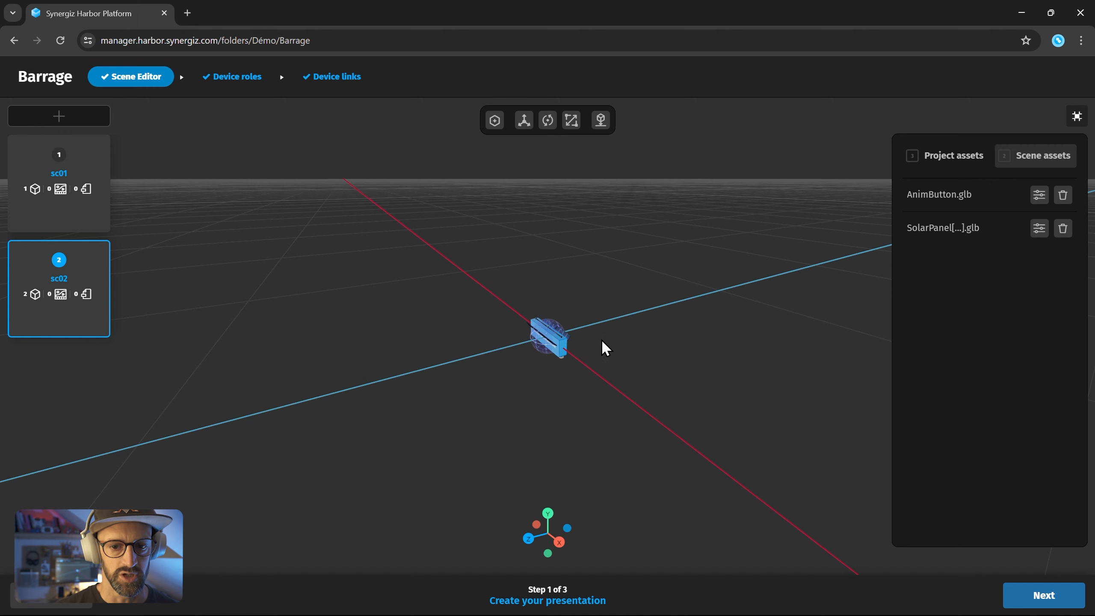
pyautogui.click(940, 195)
pyautogui.moveTo(479, 343); pyautogui.dragTo(437, 353)
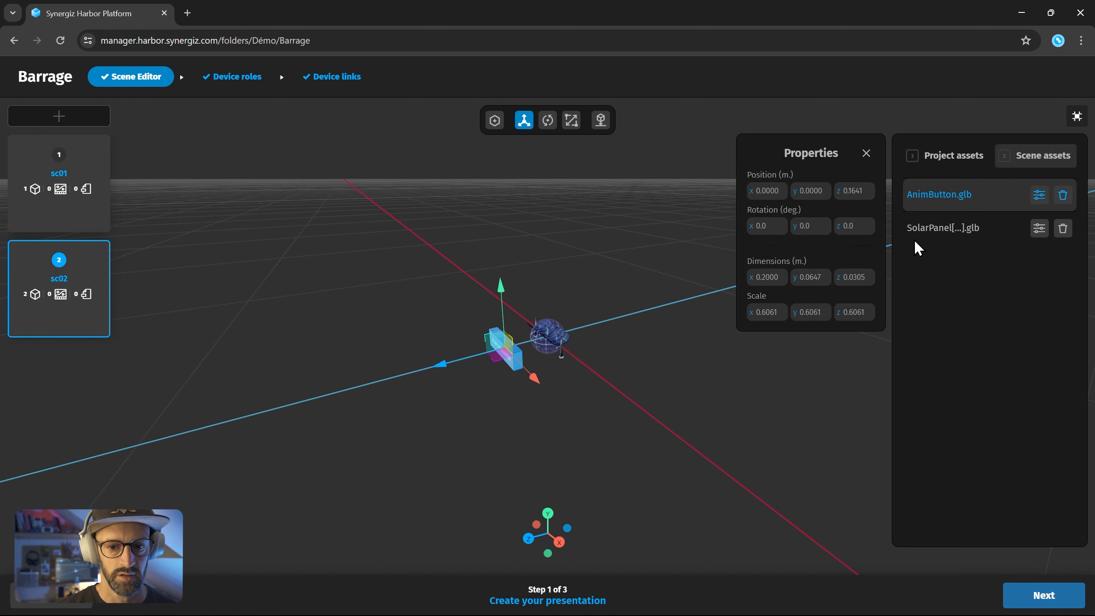
# Move the solar panel along the Z axis to about -0.211 m, on the opposite side of the origin from AnimButton.
pyautogui.click(931, 234)
pyautogui.moveTo(491, 348); pyautogui.dragTo(568, 310)
pyautogui.scroll(5, 567, 310)
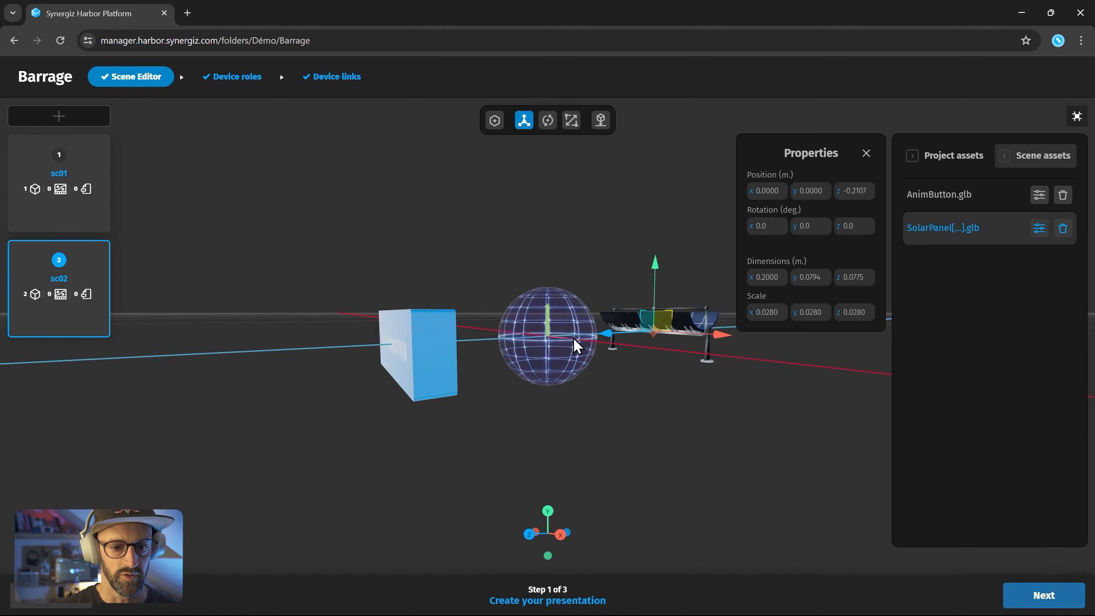
pyautogui.moveTo(588, 464); pyautogui.dragTo(669, 457)
pyautogui.click(604, 473)
pyautogui.moveTo(604, 474); pyautogui.dragTo(648, 474)
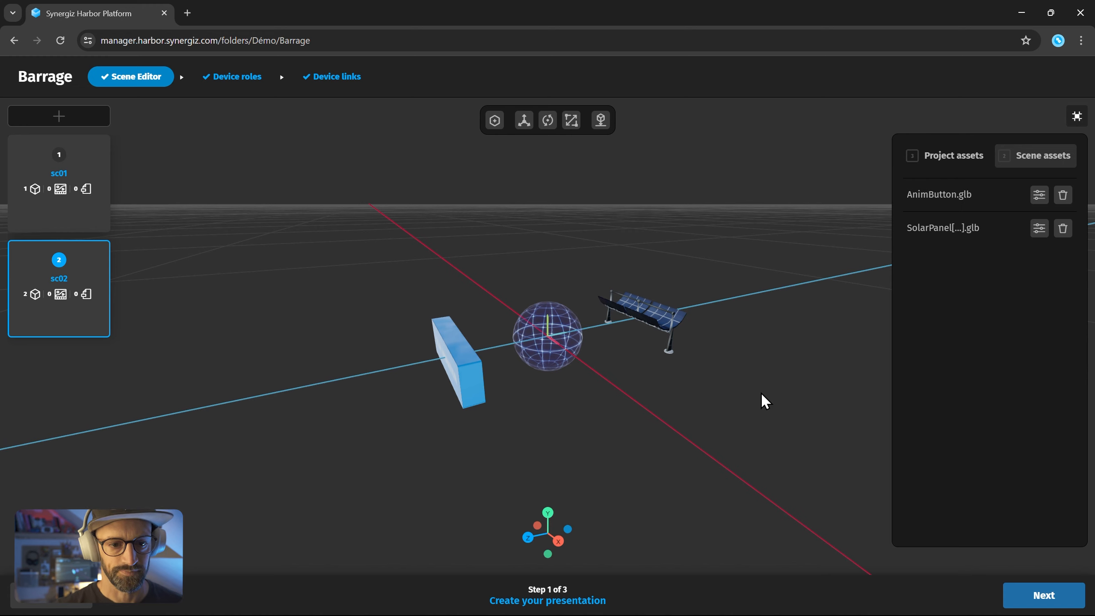
pyautogui.moveTo(762, 394); pyautogui.dragTo(757, 366)
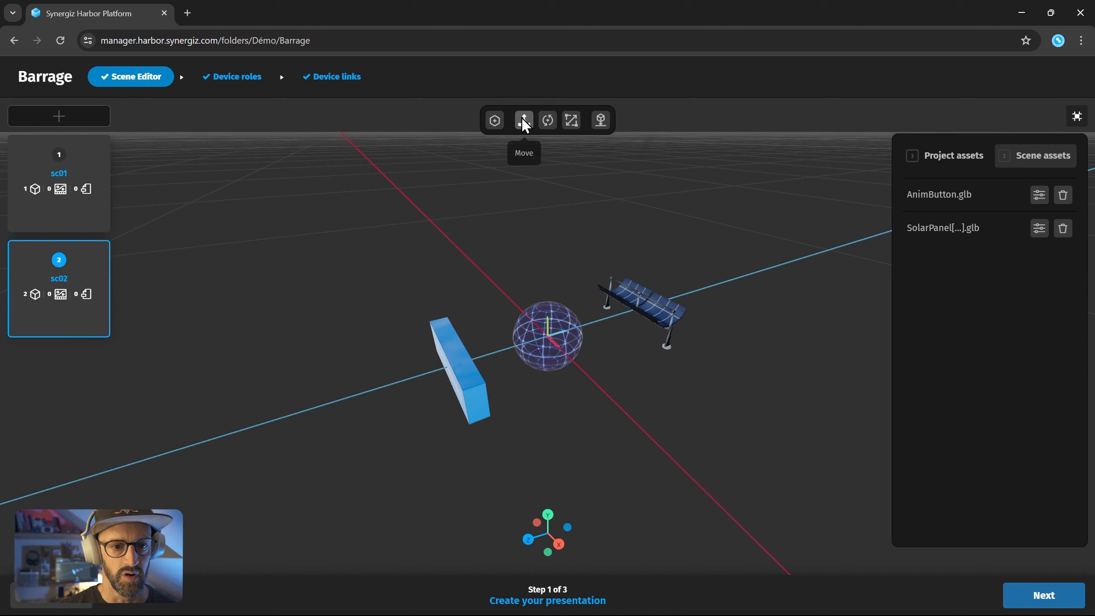
# Move the solar panel freely to about X 0.049, Y 0.077, Z -0.132 m.
pyautogui.click(656, 315)
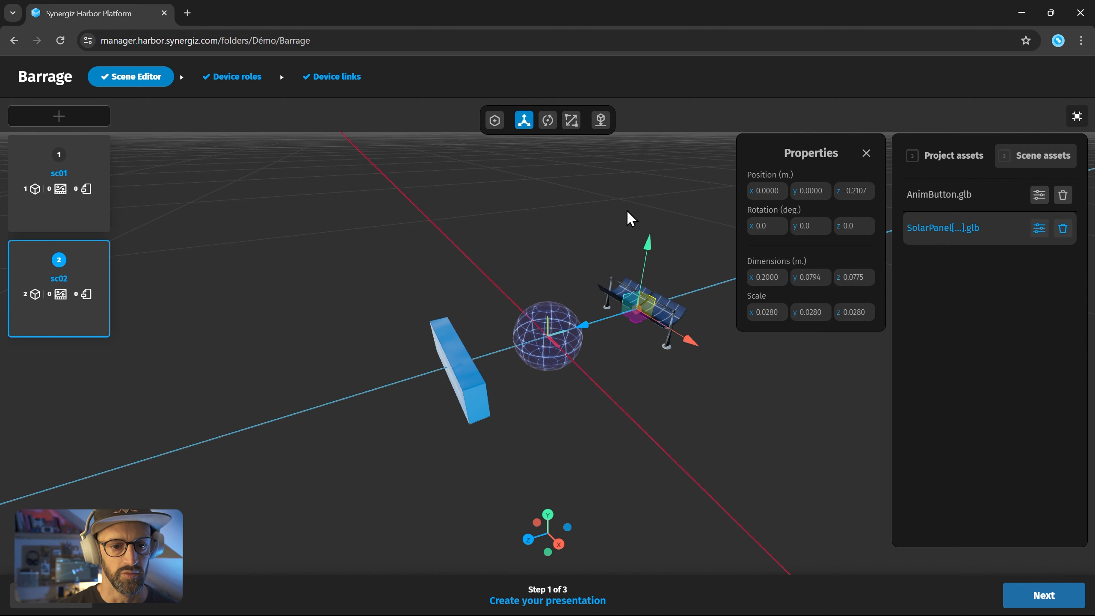
pyautogui.moveTo(648, 242); pyautogui.dragTo(661, 184)
pyautogui.moveTo(585, 272); pyautogui.dragTo(479, 268)
pyautogui.moveTo(599, 306); pyautogui.dragTo(611, 336)
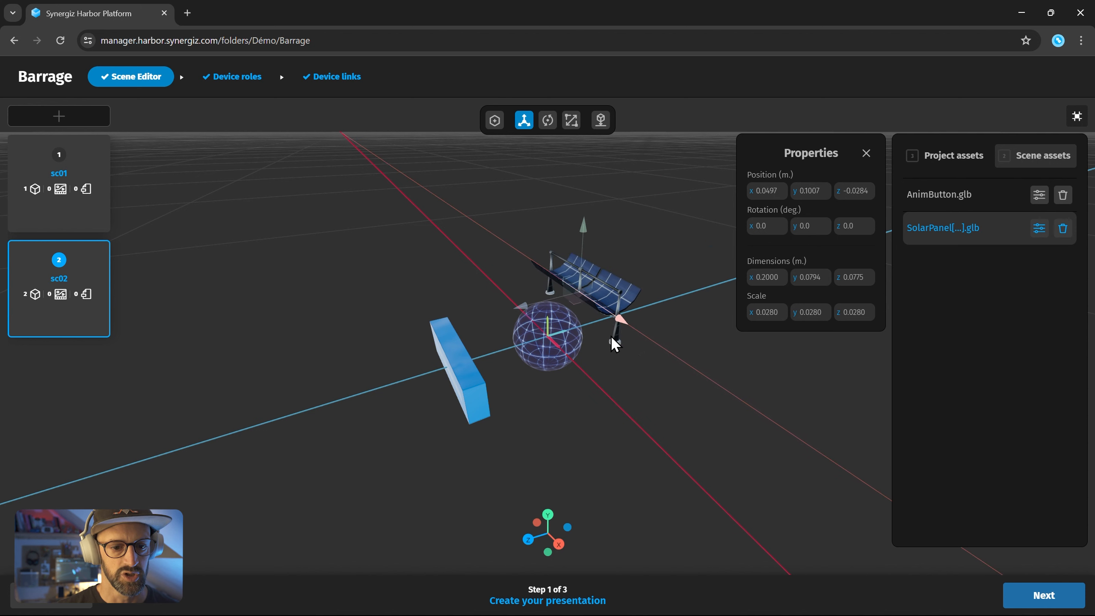
pyautogui.moveTo(545, 294); pyautogui.dragTo(590, 296)
pyautogui.moveTo(637, 211); pyautogui.dragTo(438, 328)
# Rotate the solar panel freely to about X 14.4, Y -16.7, Z -138.3 degrees.
pyautogui.click(547, 119)
pyautogui.scroll(3, 633, 238)
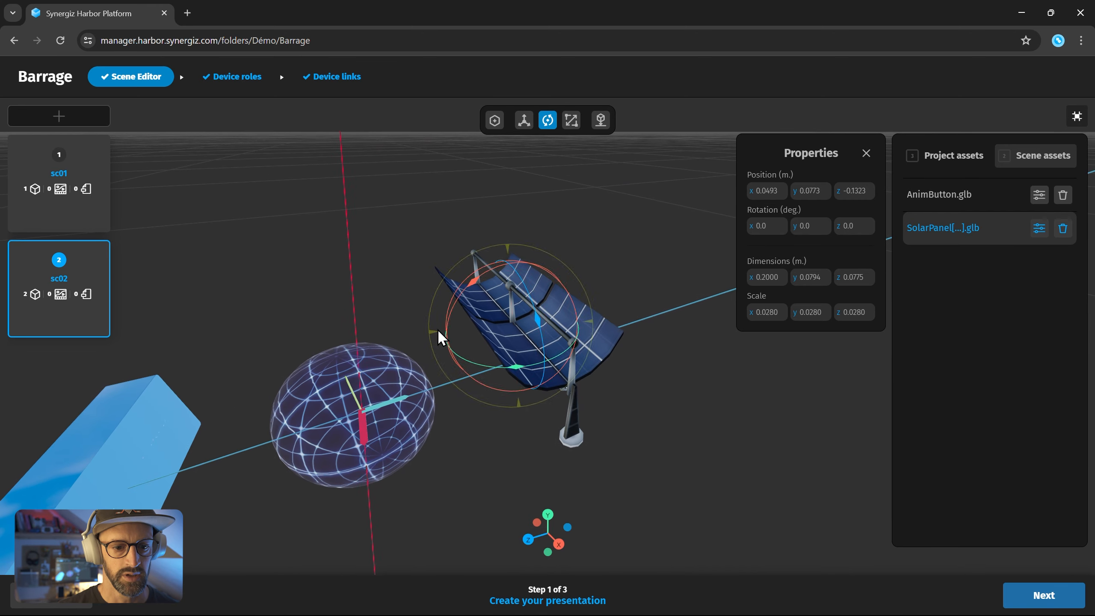
pyautogui.moveTo(515, 368); pyautogui.dragTo(551, 355)
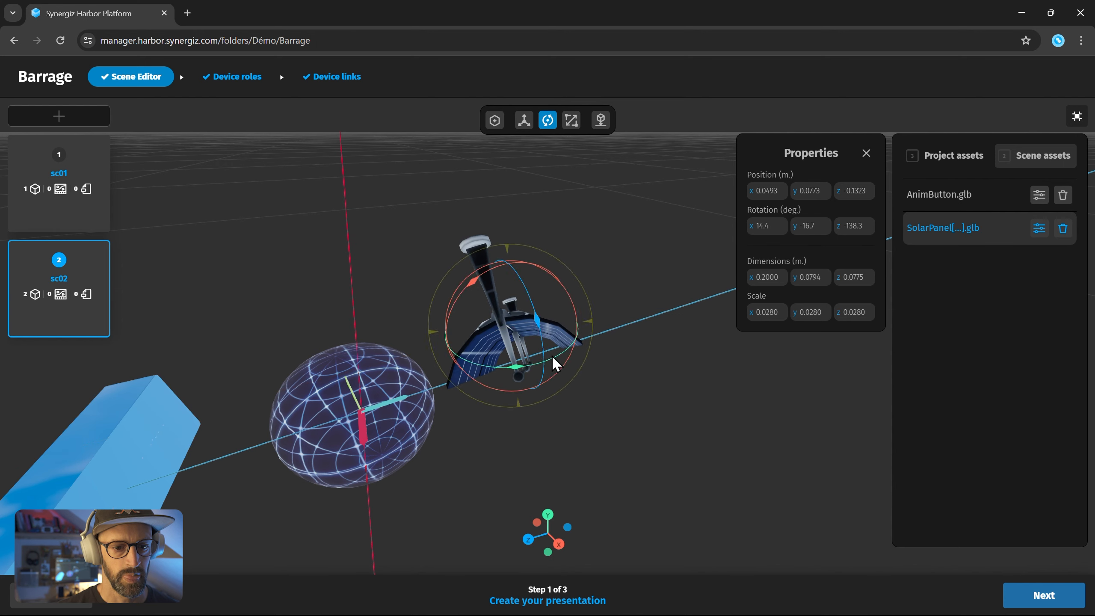
# Scale the solar panel up uniformly to a scale of about 0.119.
pyautogui.click(571, 120)
pyautogui.moveTo(529, 378); pyautogui.dragTo(544, 409)
pyautogui.scroll(-10, 544, 409)
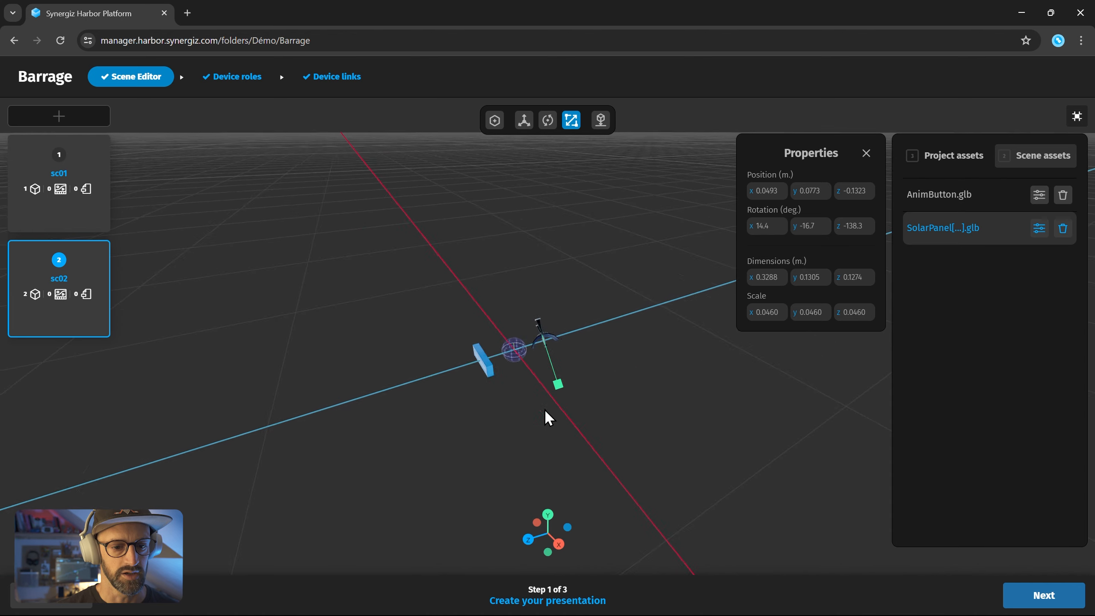
pyautogui.scroll(4, 544, 410)
pyautogui.moveTo(638, 412); pyautogui.dragTo(532, 475)
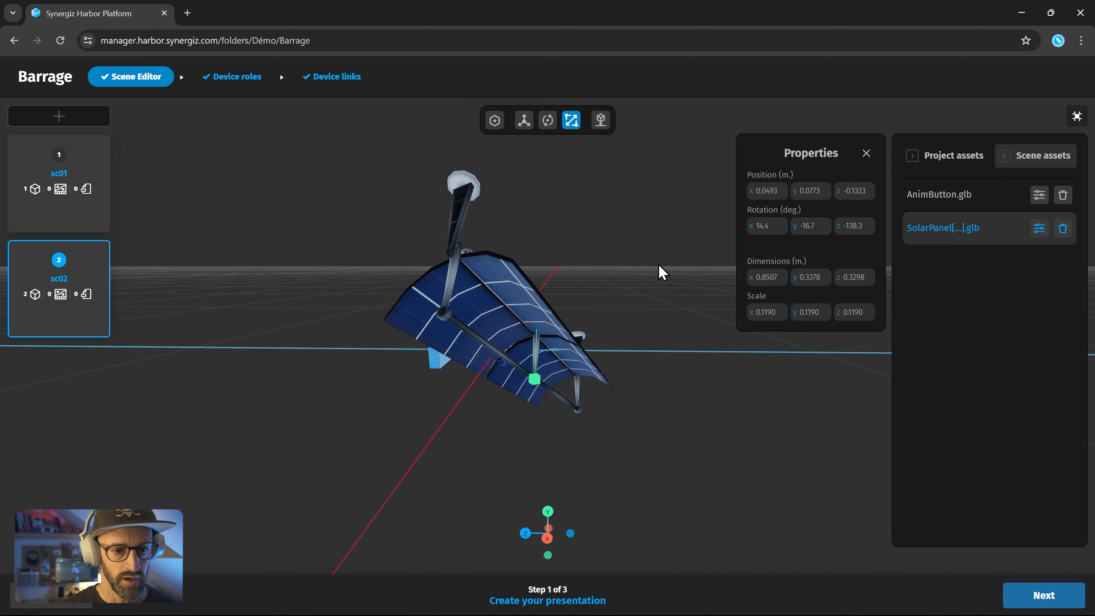
# Inspect the enlarged solar panel from several angles and check the actions available for it.
pyautogui.click(648, 236)
pyautogui.moveTo(648, 236); pyautogui.dragTo(599, 426)
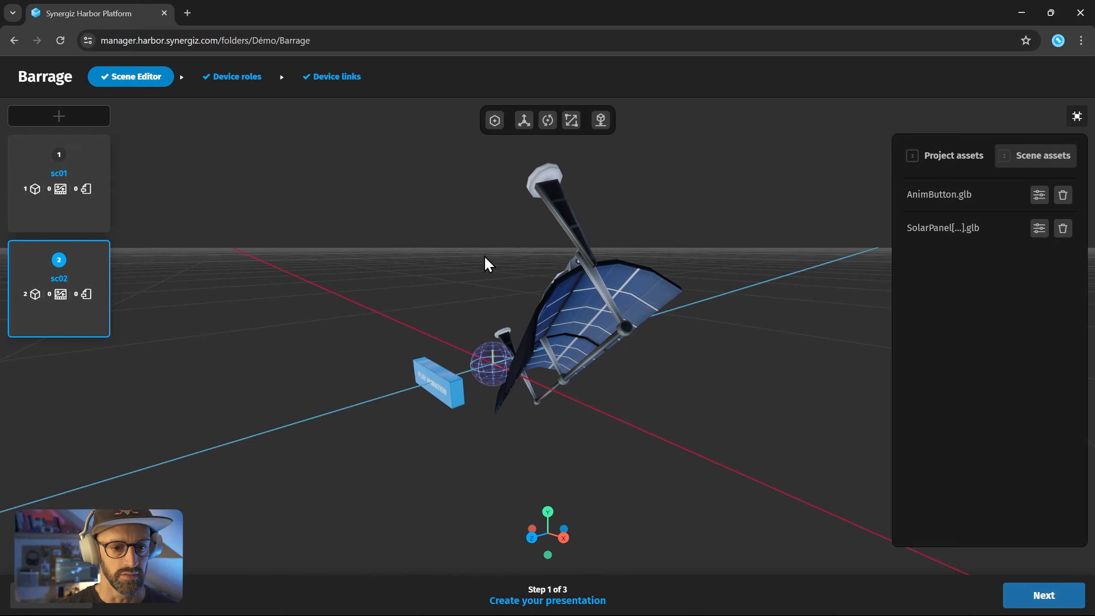
pyautogui.moveTo(624, 346); pyautogui.dragTo(652, 377)
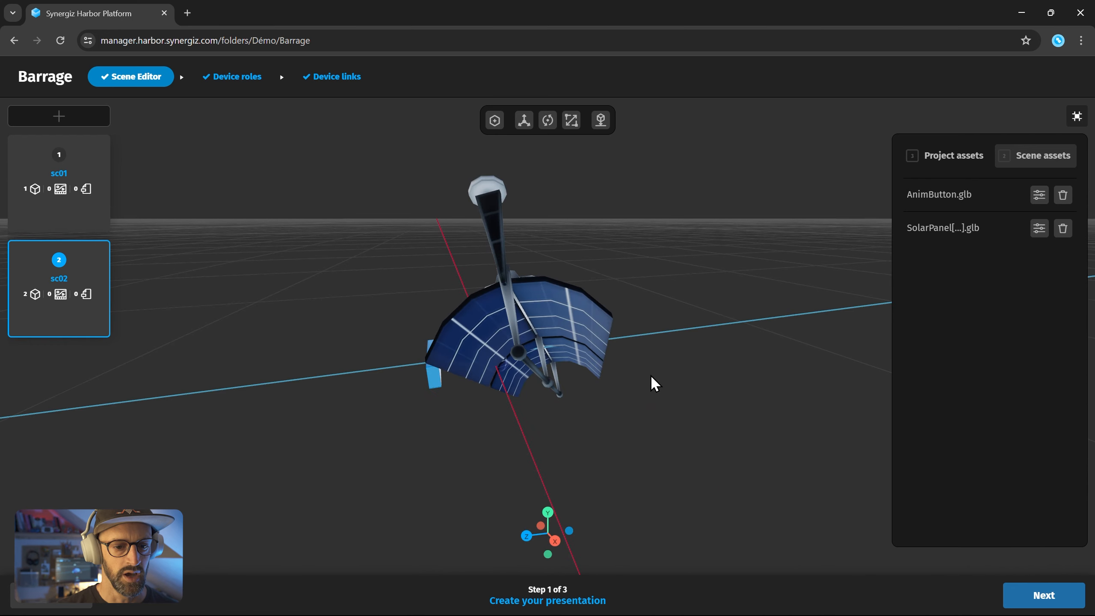
pyautogui.click(550, 318)
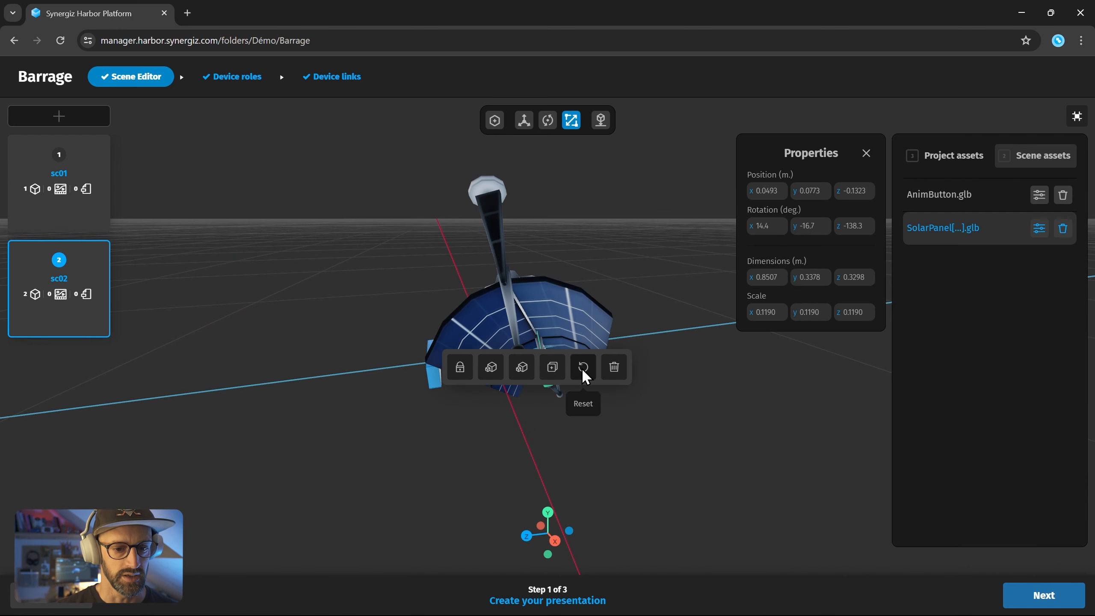
pyautogui.click(658, 285)
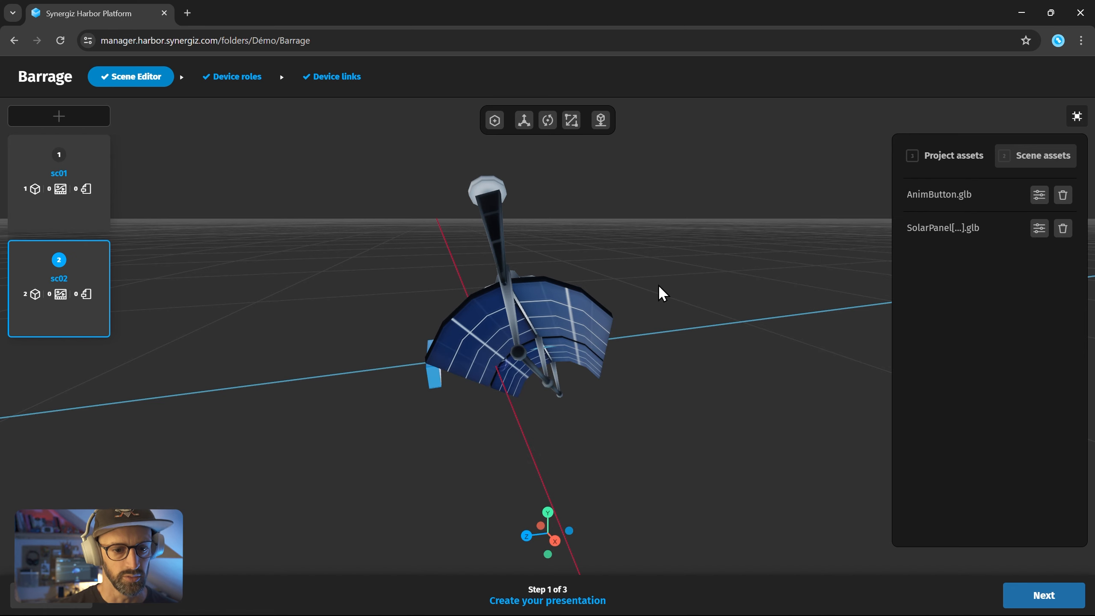
# Undo the solar panel's scaling and rotation.
pyautogui.moveTo(689, 383); pyautogui.dragTo(606, 370)
pyautogui.hotkey('ctrl', 'z')
pyautogui.hotkey('ctrl', 'z')
pyautogui.hotkey('ctrl', 'z')
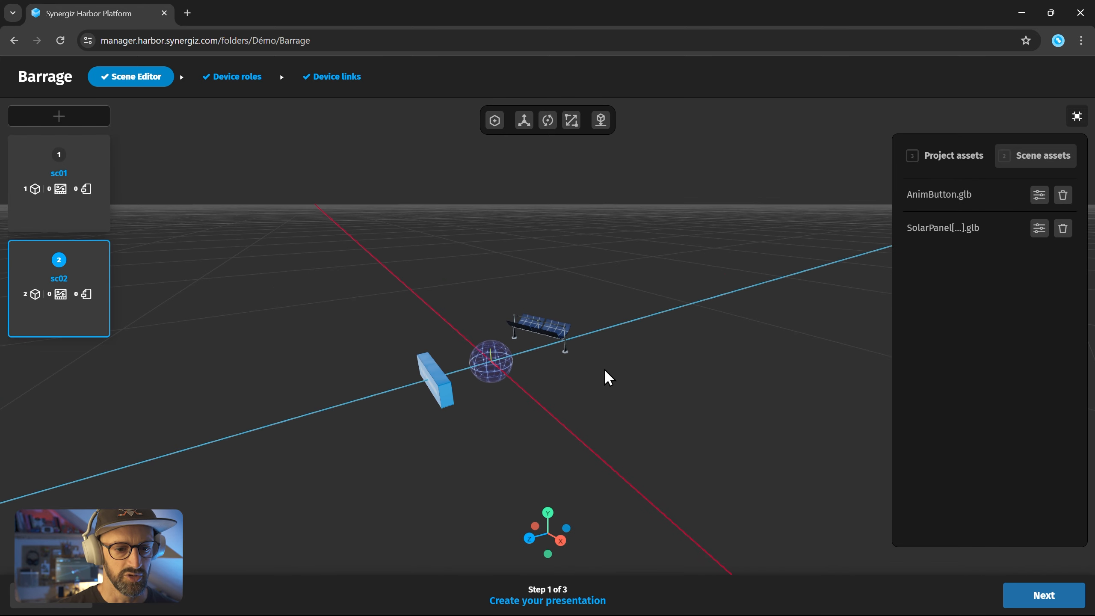
# Compare the position, dimensions and scale properties of the solar panel and the AnimButton asset in sc02.
pyautogui.scroll(3, 491, 379)
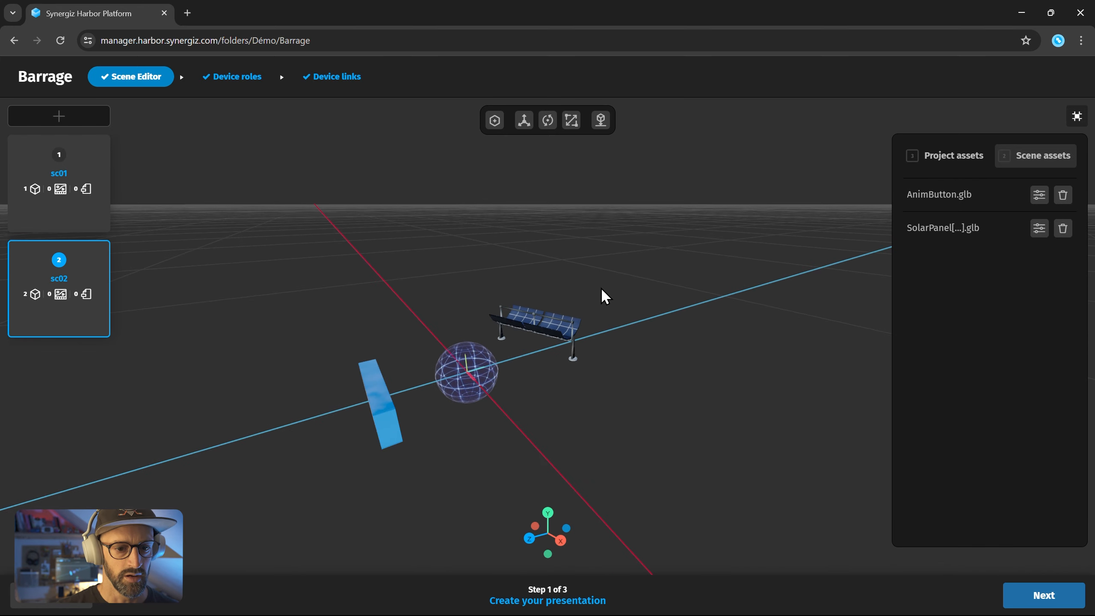
pyautogui.moveTo(600, 288); pyautogui.dragTo(515, 239)
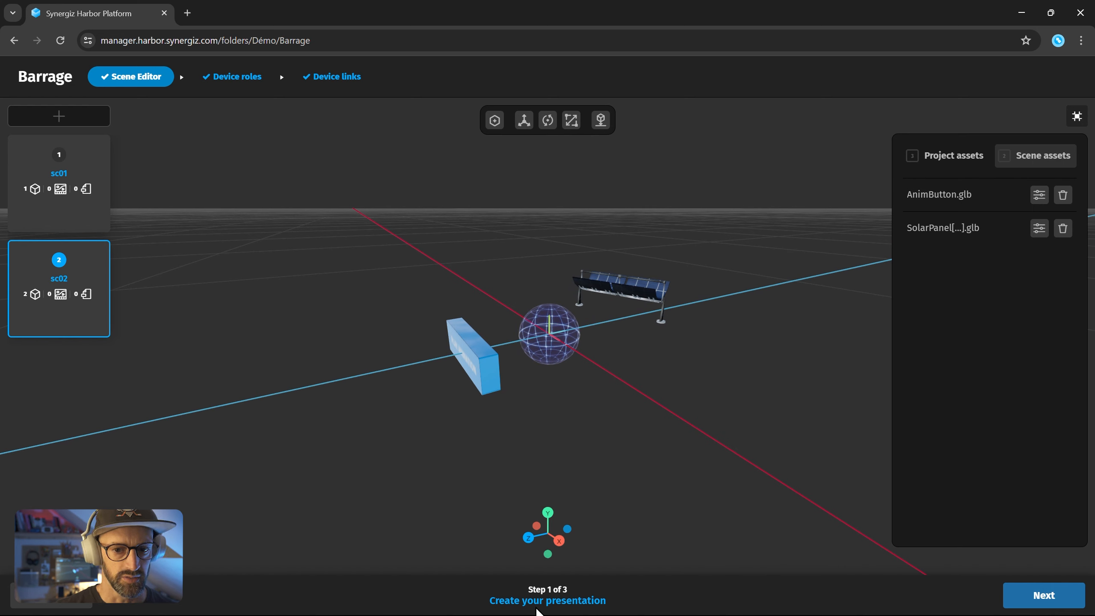
pyautogui.click(649, 293)
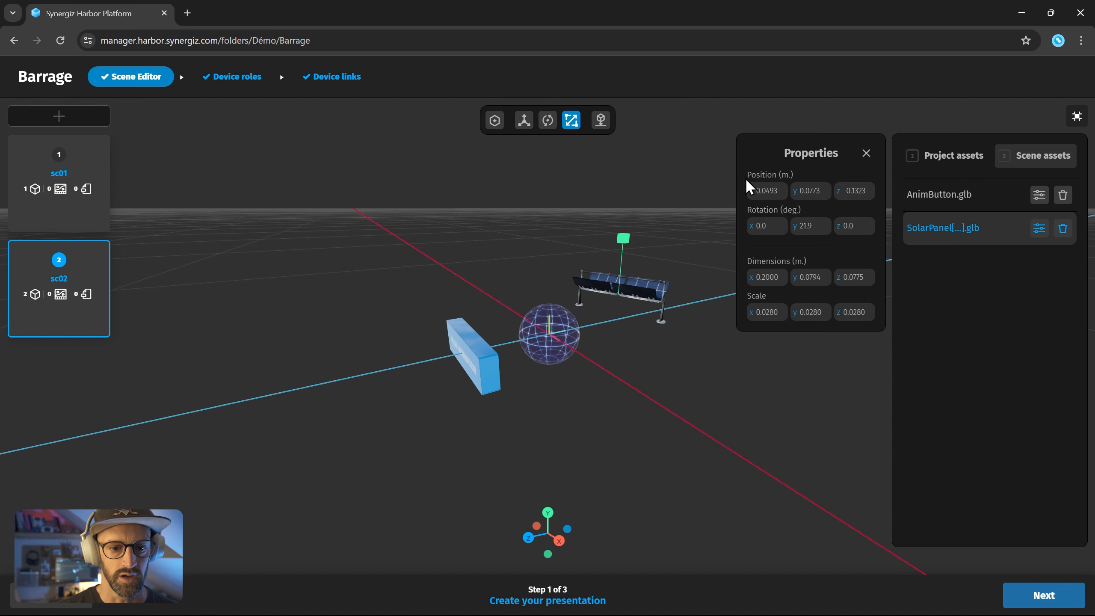
pyautogui.moveTo(677, 364); pyautogui.dragTo(667, 374)
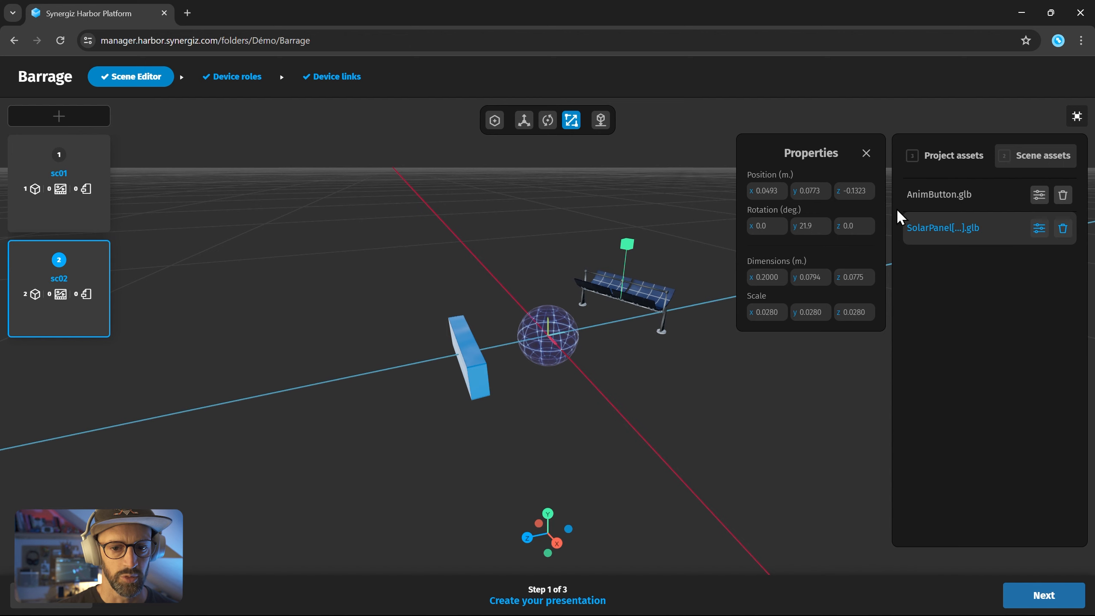
pyautogui.click(927, 202)
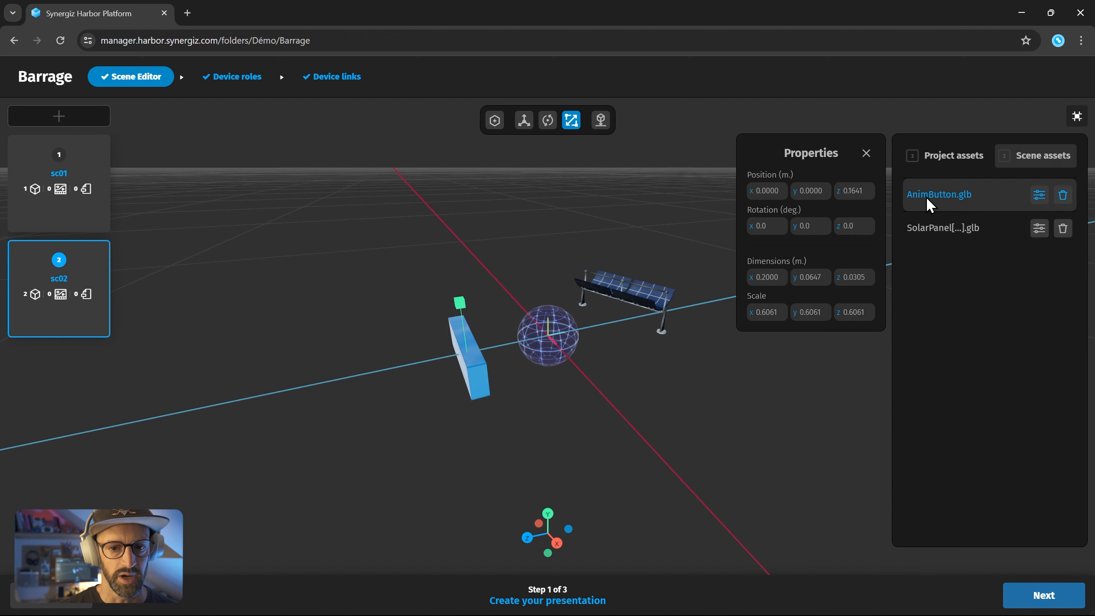
pyautogui.click(939, 226)
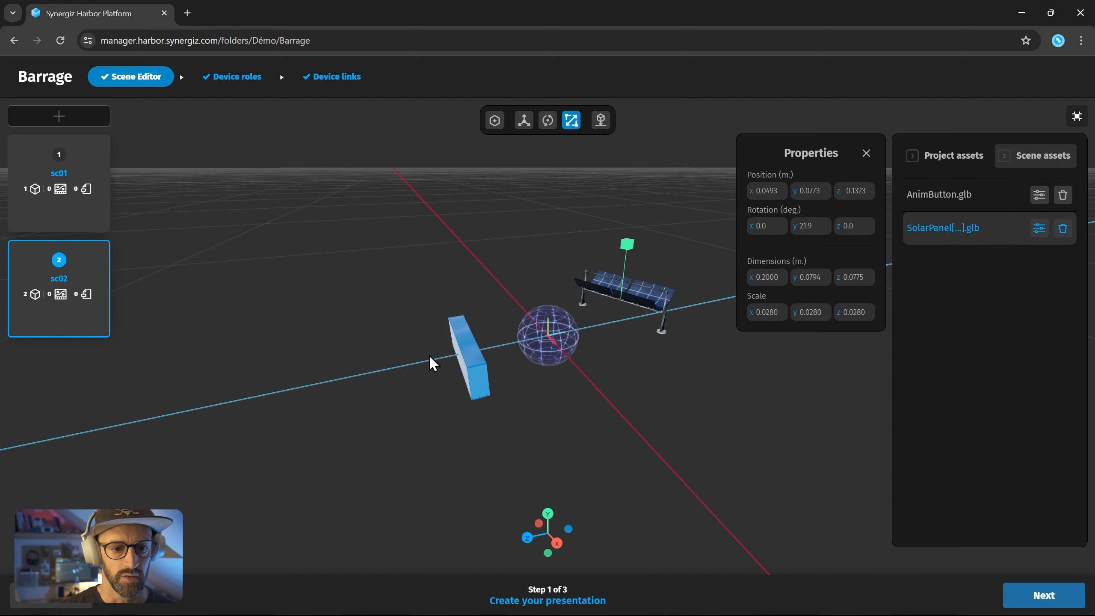
pyautogui.click(466, 353)
pyautogui.click(639, 293)
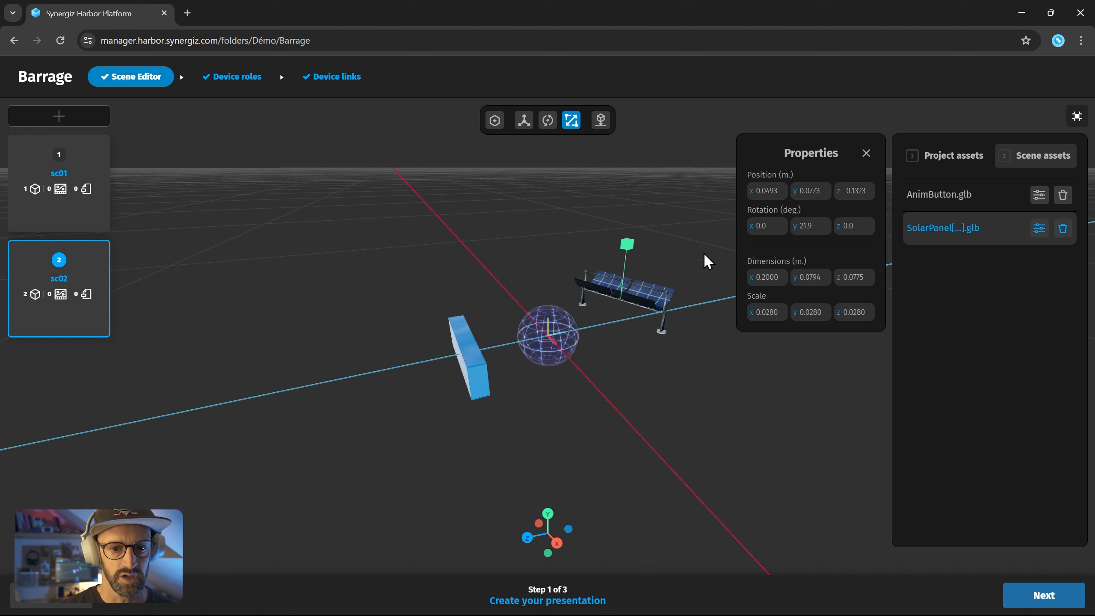
# Move the solar panel back along its Z axis to about Z -0.191 m.
pyautogui.click(523, 120)
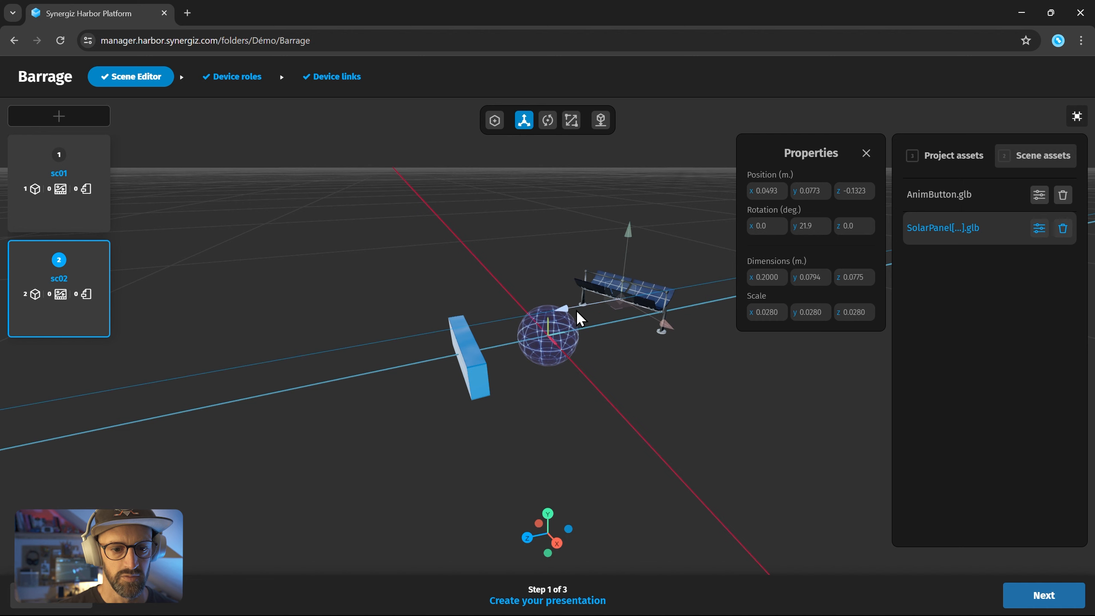
pyautogui.moveTo(561, 308); pyautogui.dragTo(770, 244)
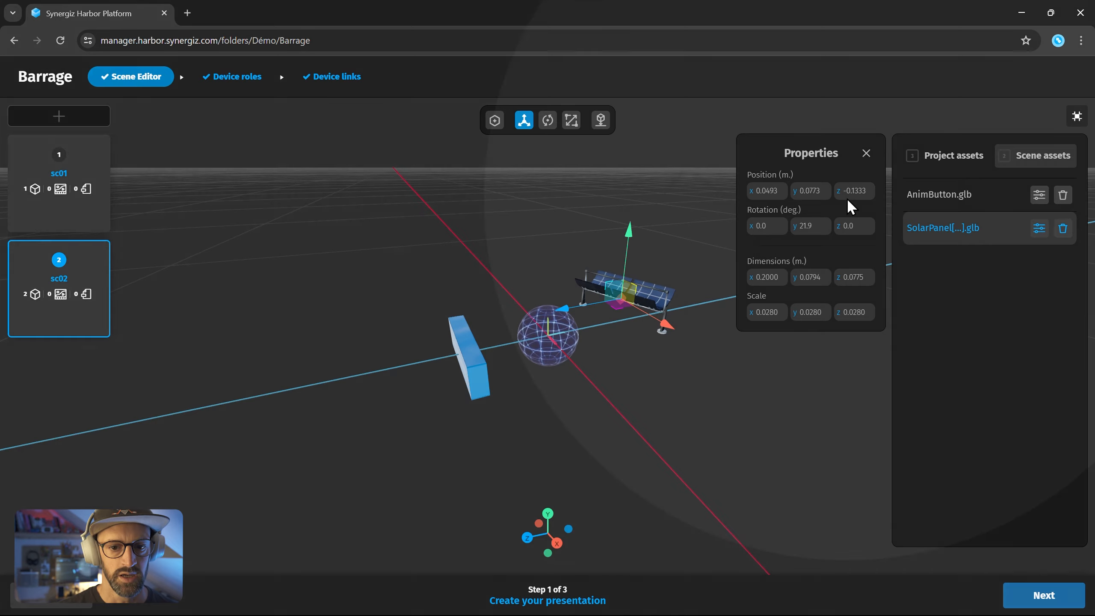
pyautogui.press('ctrl')
pyautogui.press('ctrl')
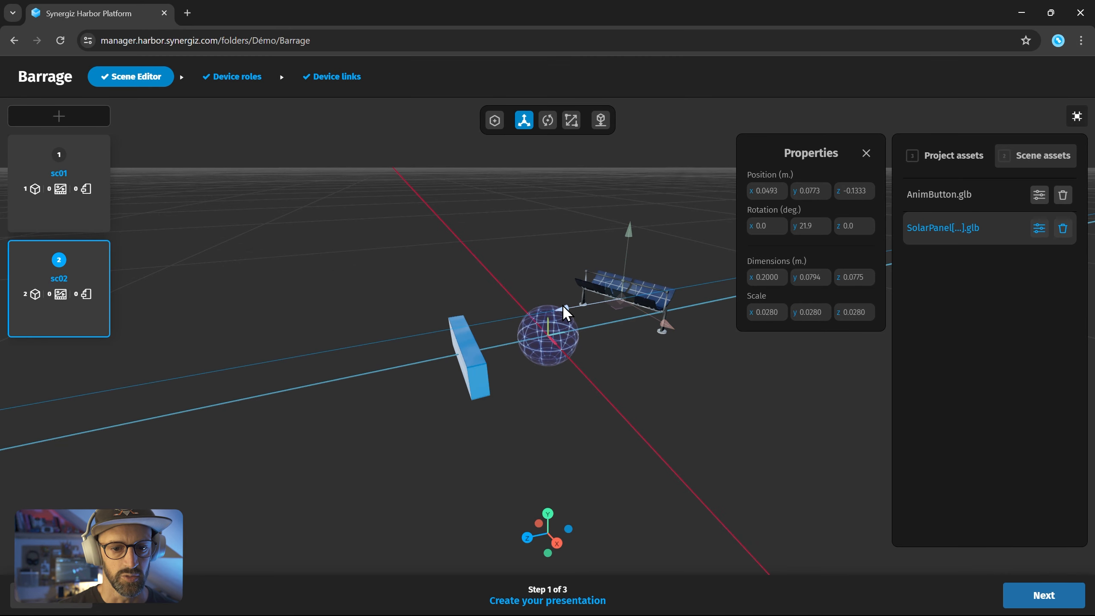
pyautogui.moveTo(562, 304); pyautogui.dragTo(594, 311)
# Scale the solar panel up uniformly to a scale of about 0.1407, about 1.006 m wide.
pyautogui.click(571, 119)
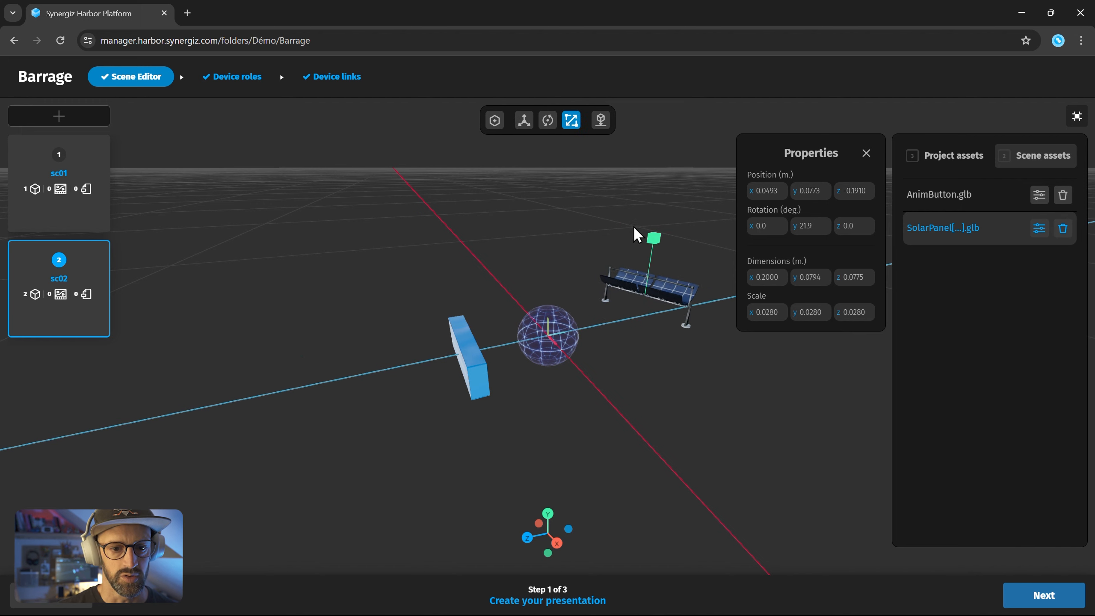
pyautogui.moveTo(654, 242); pyautogui.dragTo(664, 161)
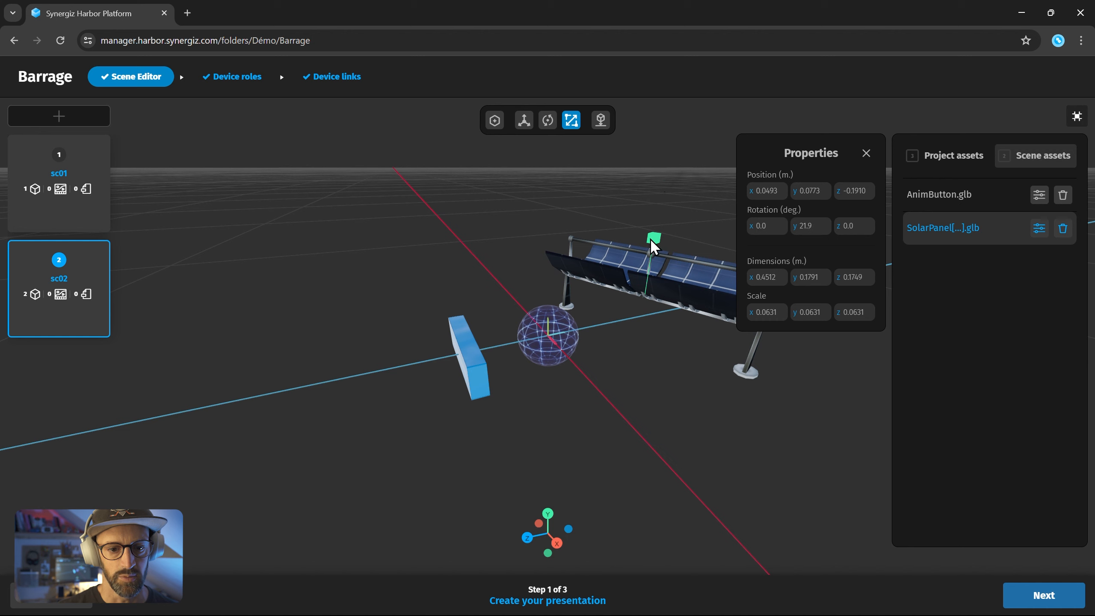
pyautogui.moveTo(651, 241); pyautogui.dragTo(665, 291)
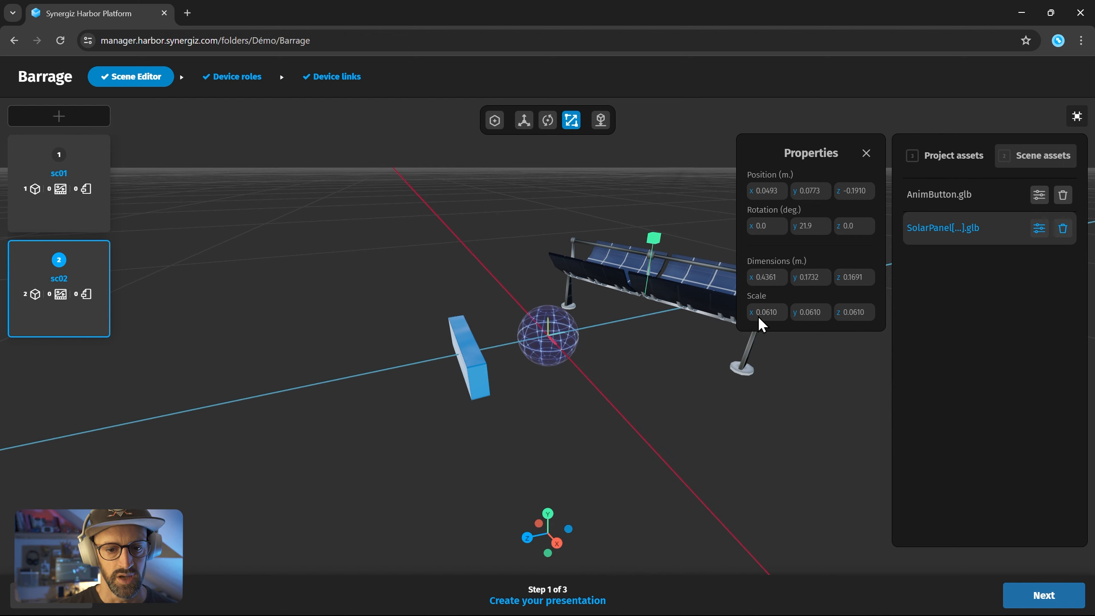
pyautogui.moveTo(654, 238); pyautogui.dragTo(662, 215)
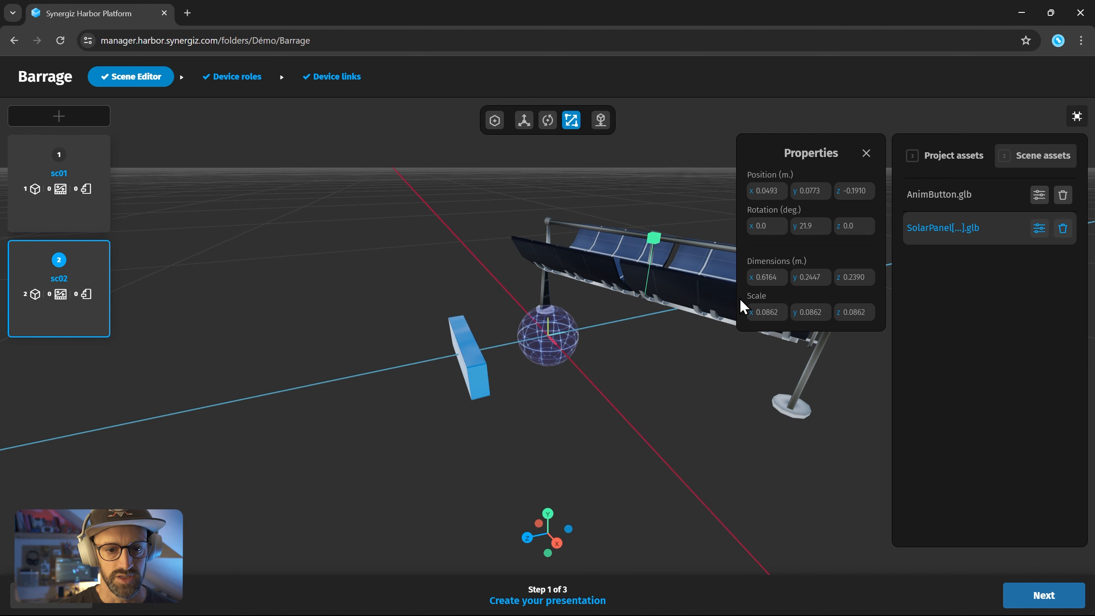
pyautogui.moveTo(654, 237); pyautogui.dragTo(659, 214)
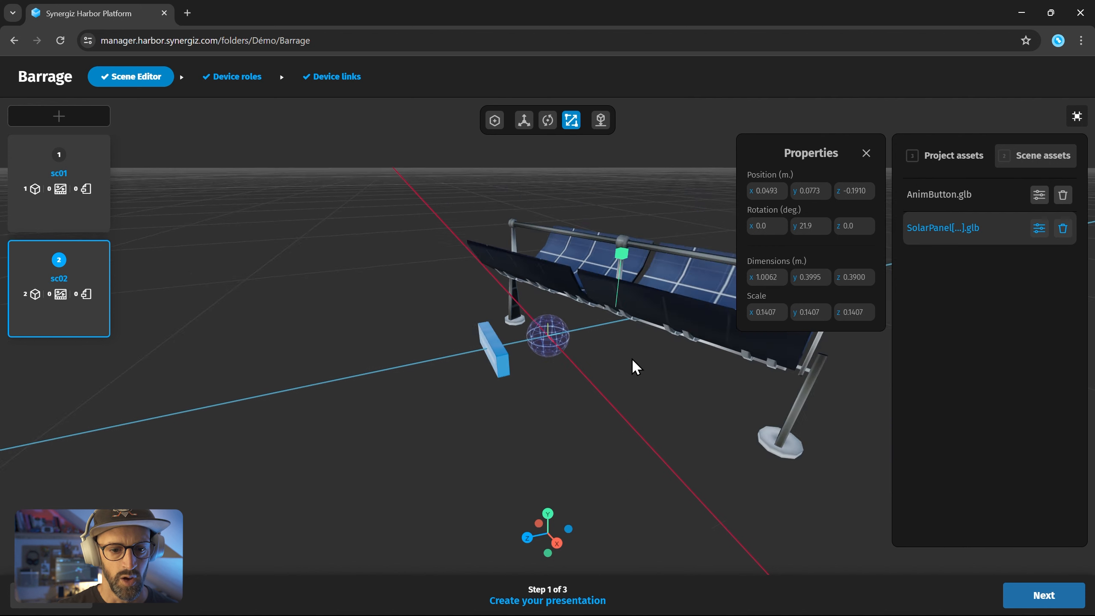
# Move the solar panel along the ground to about X -0.4769, Z -0.4618 m.
pyautogui.scroll(-5, 631, 359)
pyautogui.click(526, 121)
pyautogui.moveTo(582, 406); pyautogui.dragTo(583, 482)
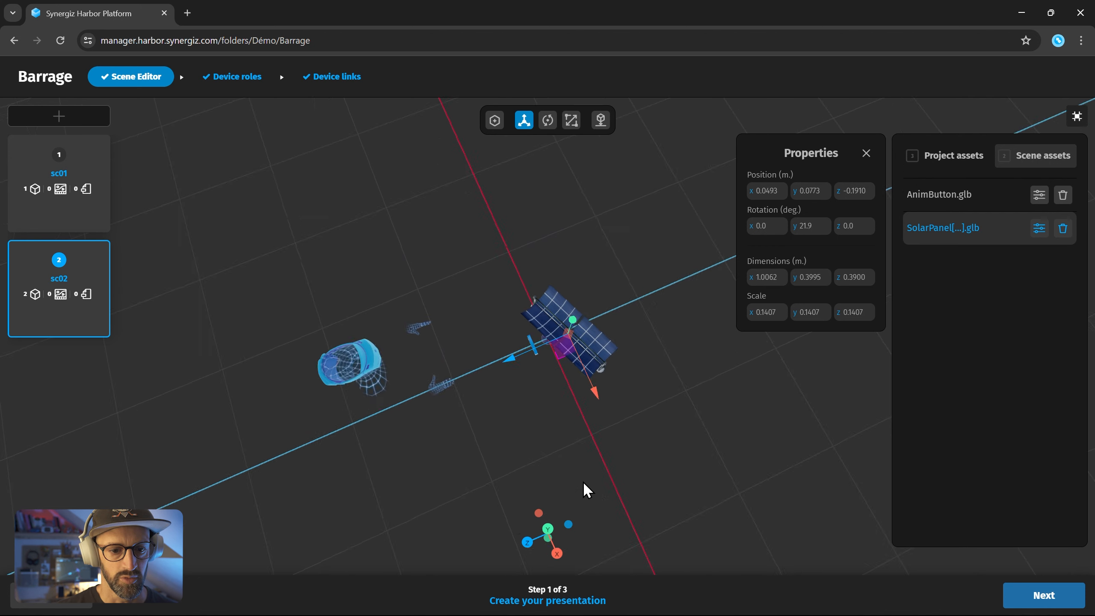
pyautogui.moveTo(543, 272); pyautogui.dragTo(520, 229)
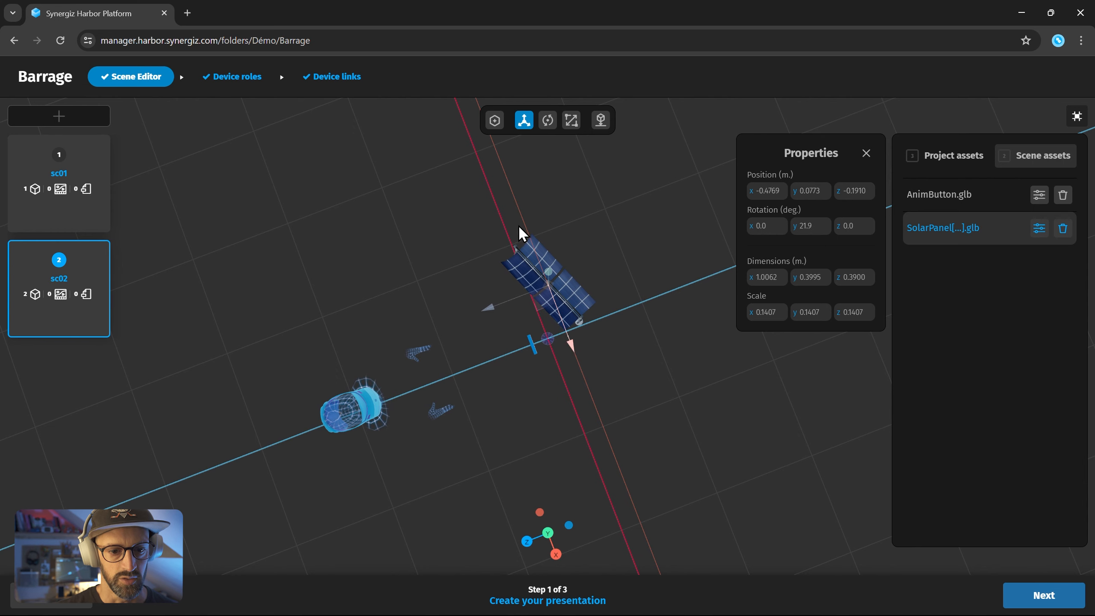
pyautogui.moveTo(556, 345); pyautogui.dragTo(648, 397)
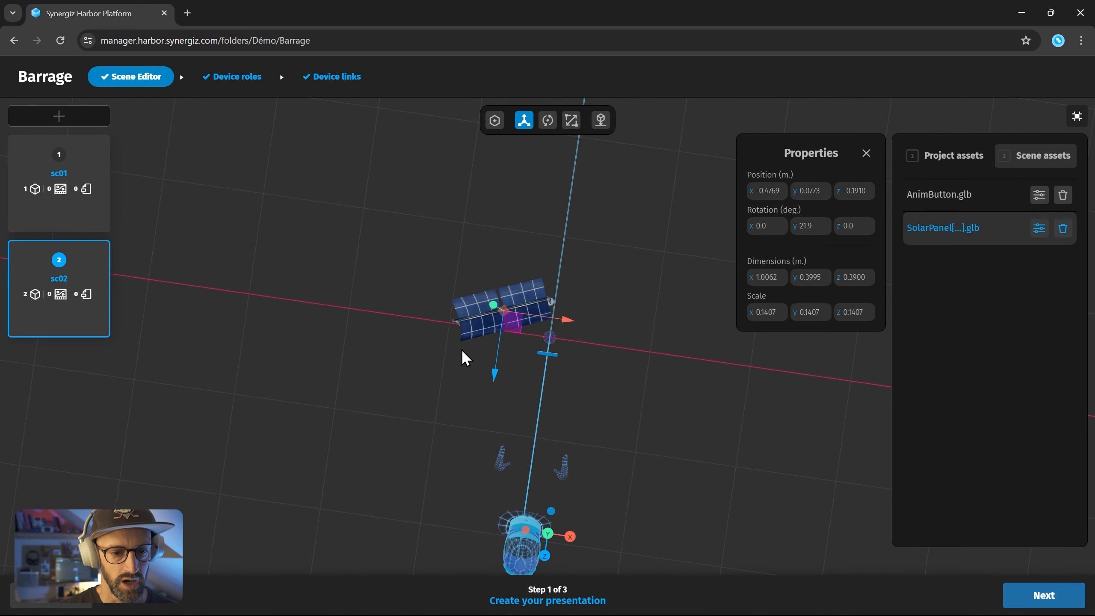
pyautogui.moveTo(494, 373); pyautogui.dragTo(454, 354)
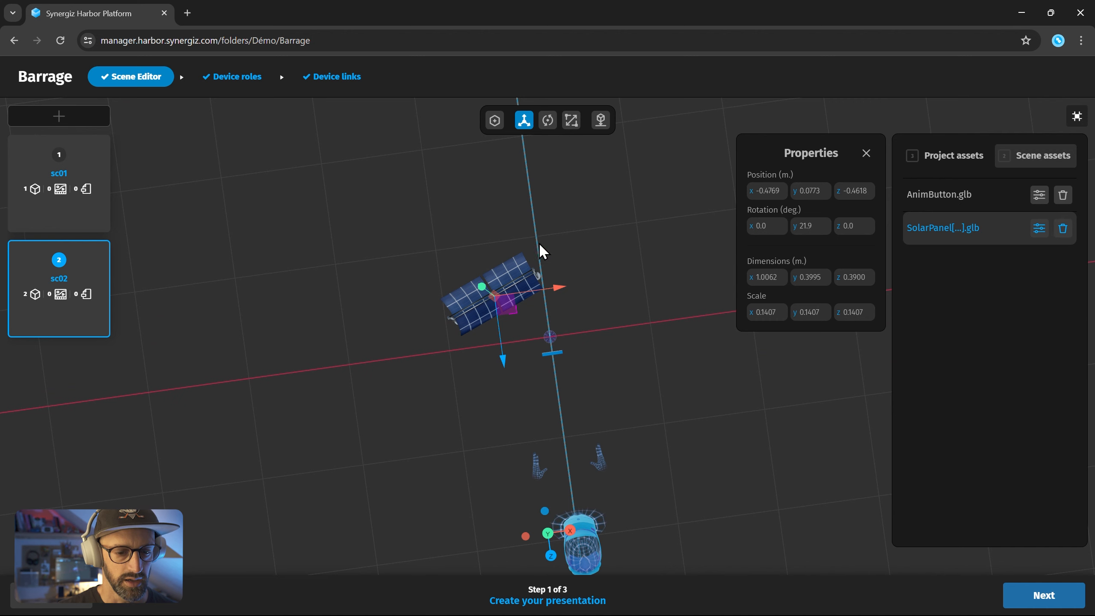
# Move the solar panel along its X axis to the other side of the origin, to about X 0.4263 m.
pyautogui.moveTo(613, 293); pyautogui.dragTo(547, 334)
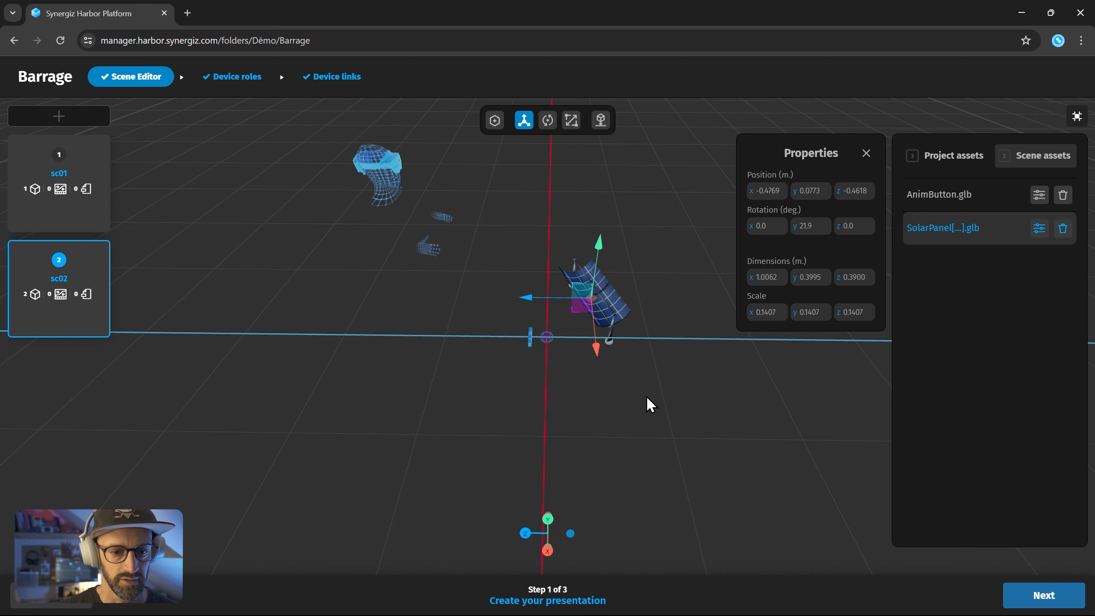
pyautogui.moveTo(647, 397); pyautogui.dragTo(639, 407)
pyautogui.moveTo(599, 333); pyautogui.dragTo(701, 397)
pyautogui.moveTo(701, 396); pyautogui.dragTo(566, 391, button='right')
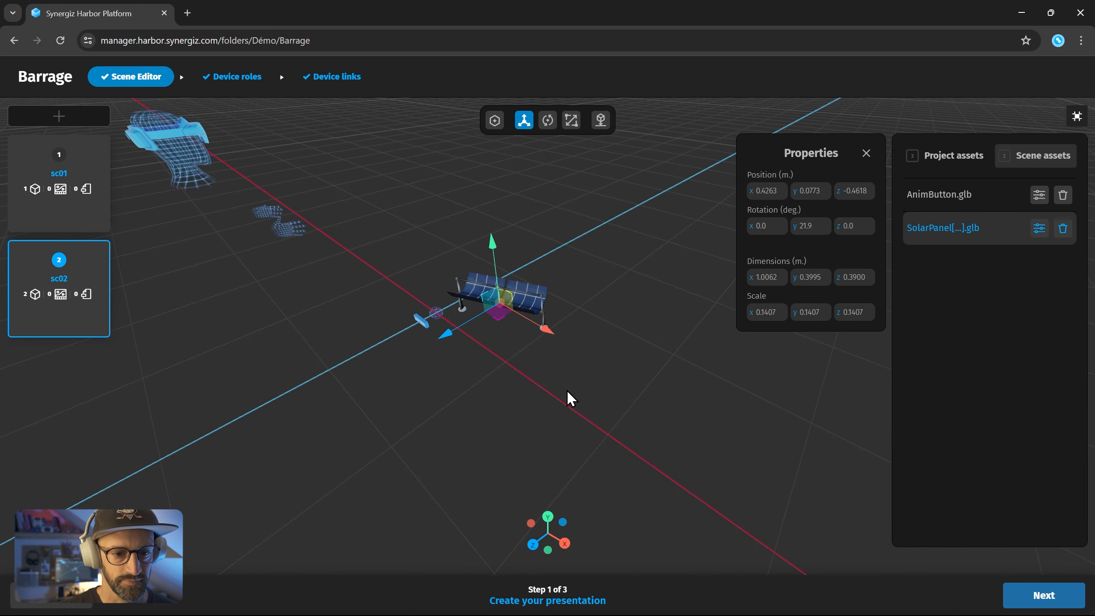
# Nudge the solar panel slightly along Z and X to about X 0.4377, Z -0.4571 m.
pyautogui.moveTo(566, 391); pyautogui.dragTo(495, 328)
pyautogui.scroll(5, 443, 272)
pyautogui.scroll(5, 443, 272)
pyautogui.moveTo(464, 318); pyautogui.dragTo(560, 371, button='right')
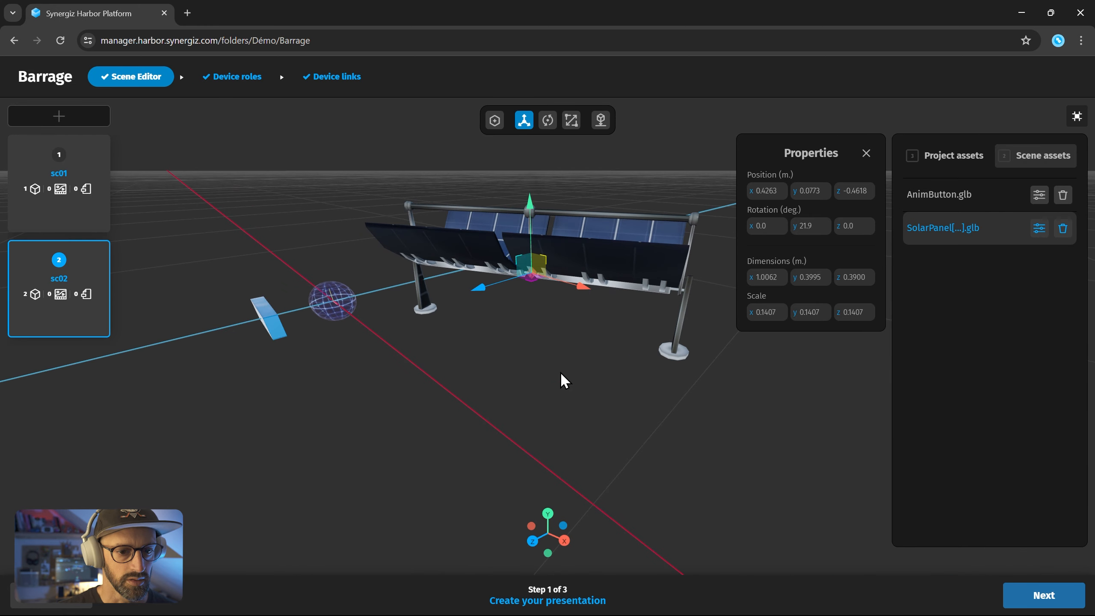
pyautogui.scroll(-5, 530, 378)
pyautogui.moveTo(554, 370); pyautogui.dragTo(551, 380)
pyautogui.moveTo(487, 309); pyautogui.dragTo(486, 310)
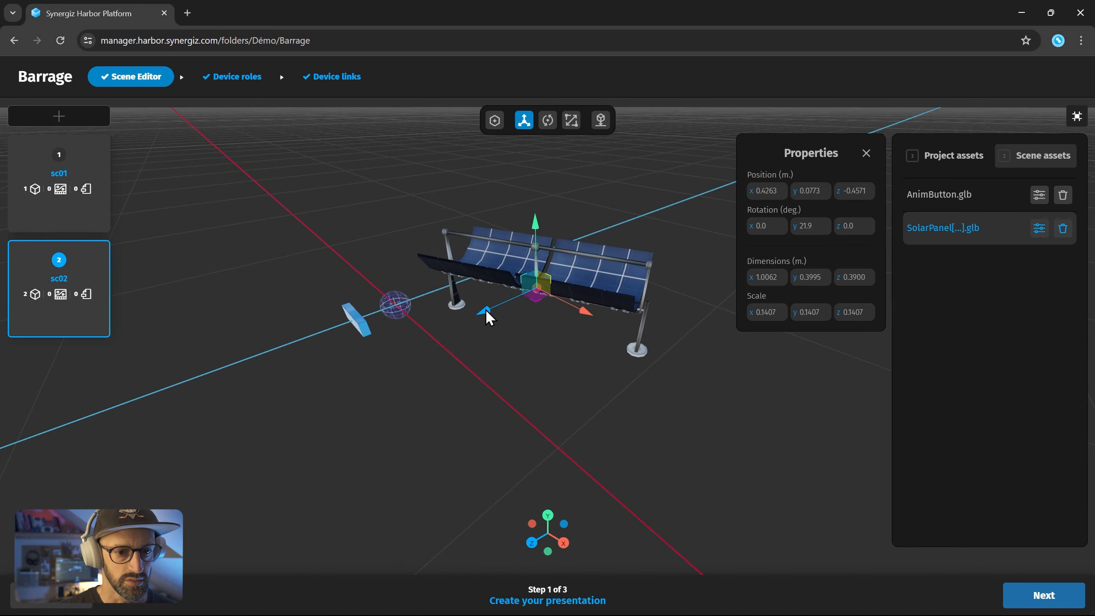
pyautogui.moveTo(582, 311); pyautogui.dragTo(581, 309)
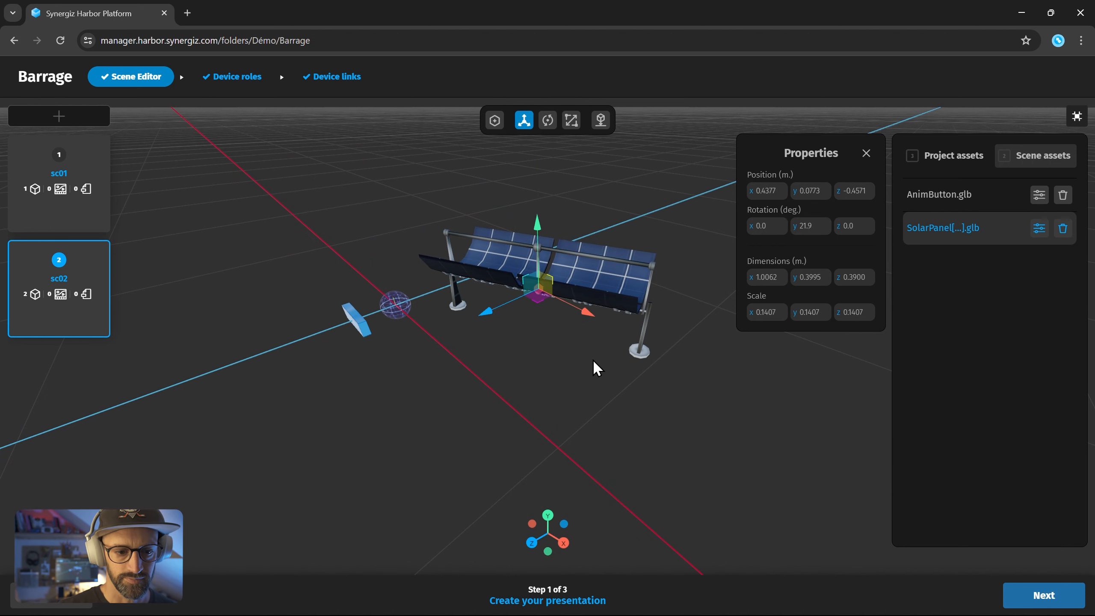
# Select the headset avatar and examine its size and placement relative to the solar panel from several angles.
pyautogui.moveTo(544, 396); pyautogui.dragTo(503, 386)
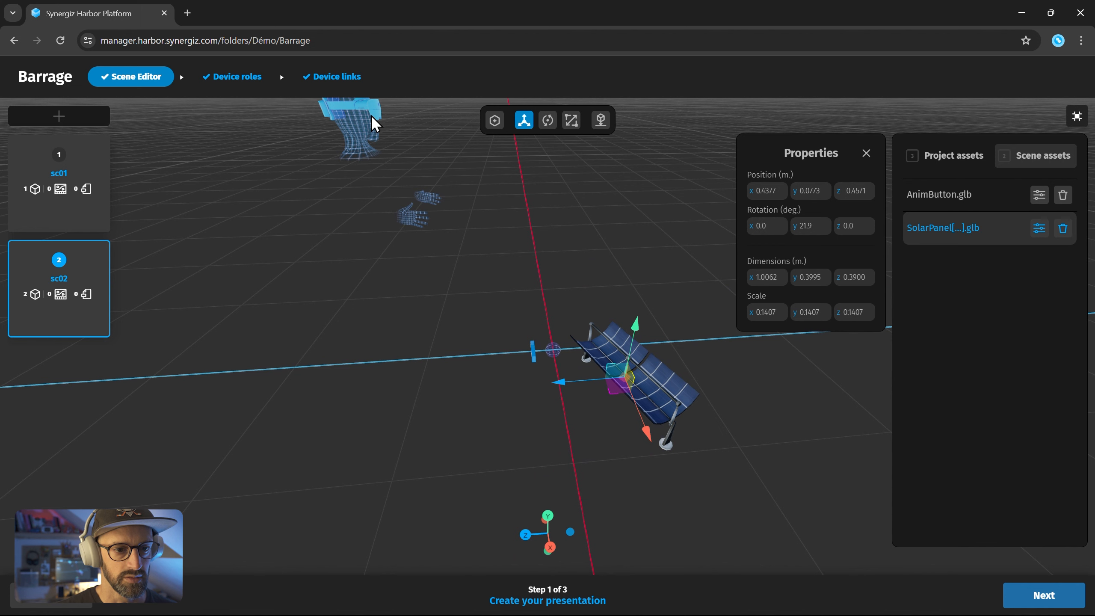
pyautogui.moveTo(497, 281); pyautogui.dragTo(484, 226)
pyautogui.click(472, 235)
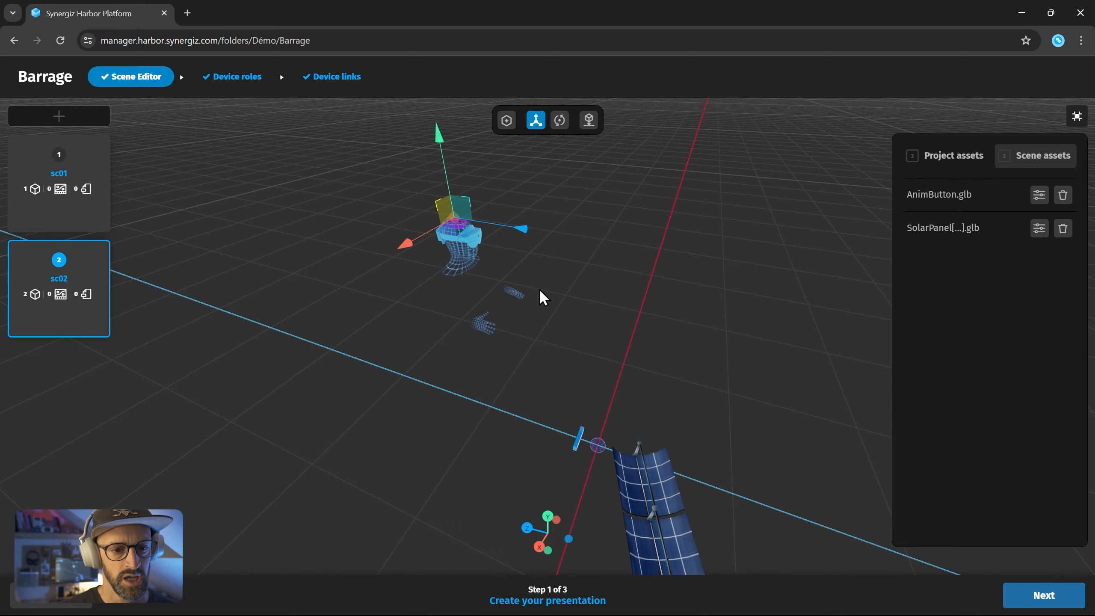
pyautogui.moveTo(435, 351); pyautogui.dragTo(469, 355)
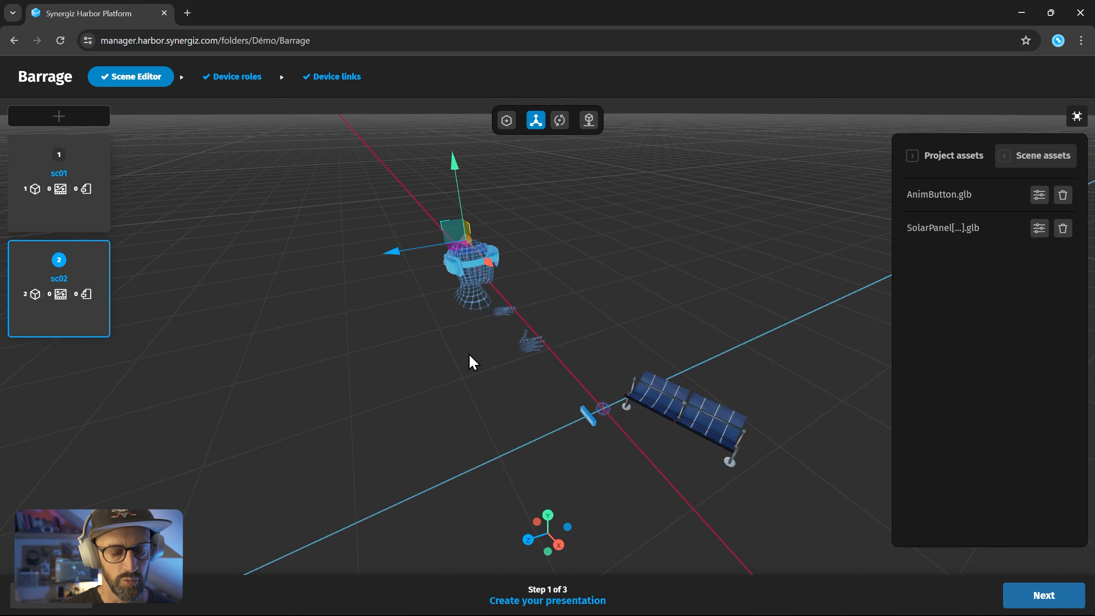
pyautogui.moveTo(484, 276); pyautogui.dragTo(542, 272)
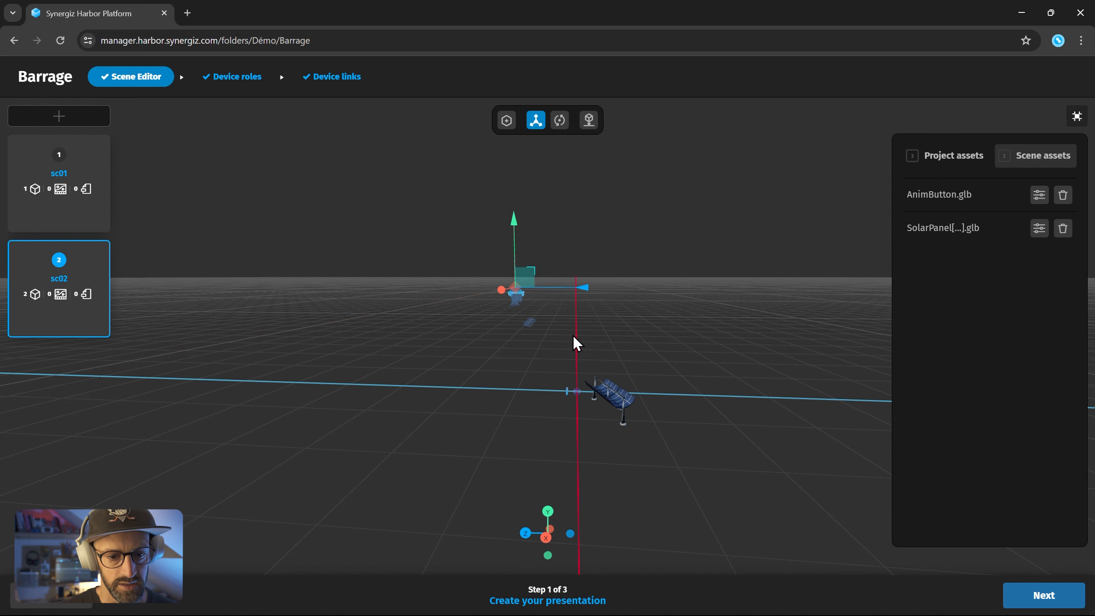
# Scale the solar panel up uniformly to a scale of about 4.8555, about 34.7 m wide.
pyautogui.click(609, 401)
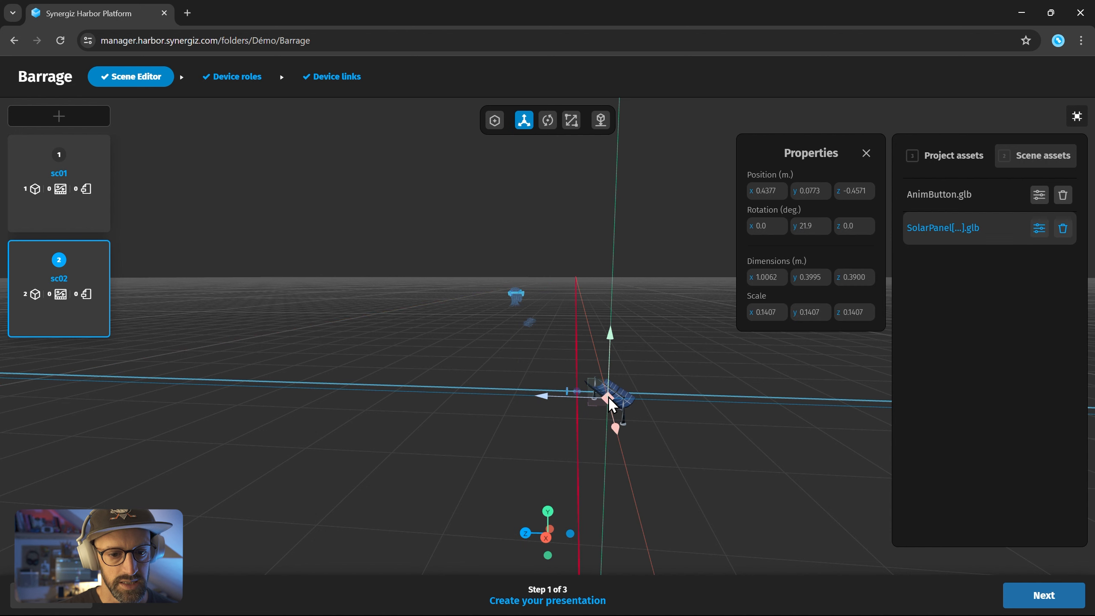
pyautogui.click(573, 125)
pyautogui.scroll(-3, 645, 380)
pyautogui.moveTo(559, 298); pyautogui.dragTo(581, 349)
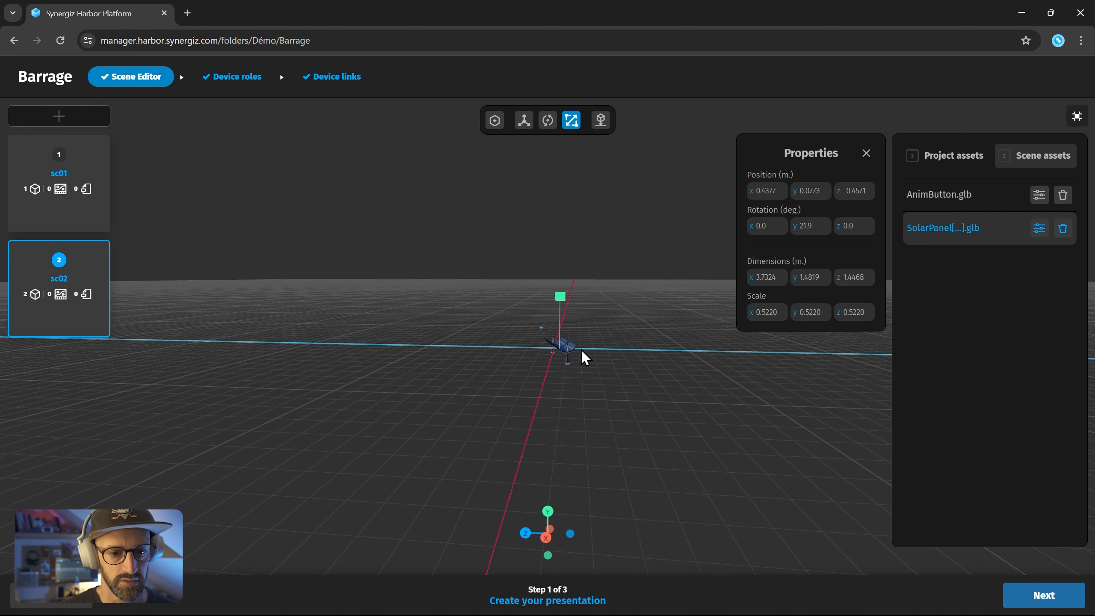
pyautogui.moveTo(561, 296); pyautogui.dragTo(545, 200)
# Move the giant solar panel back along its Z axis to about Z -9.5567 m.
pyautogui.click(524, 120)
pyautogui.scroll(-3, 597, 348)
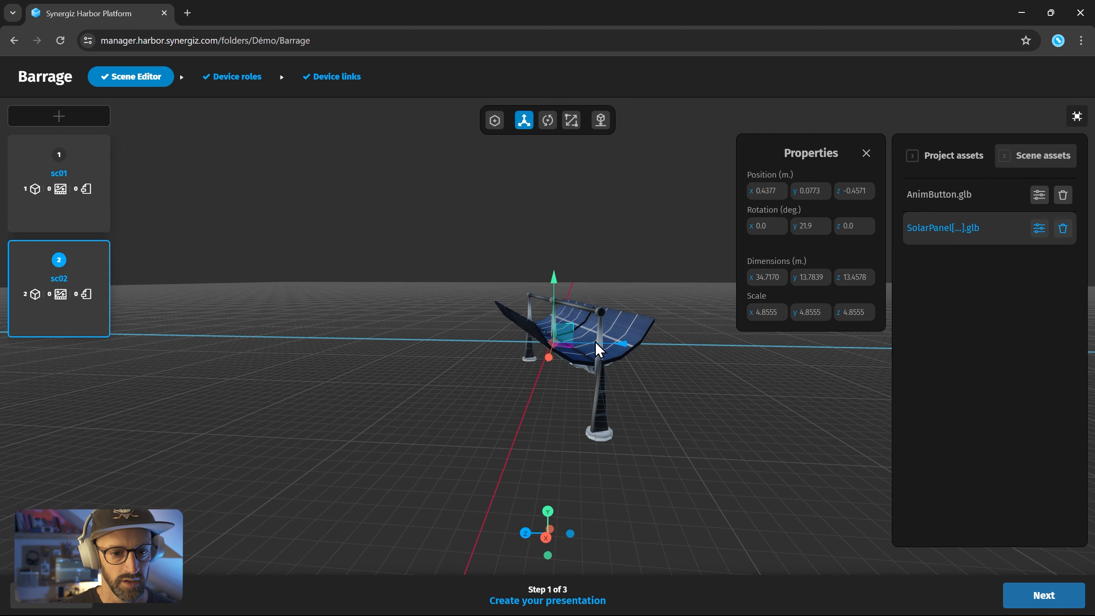
pyautogui.moveTo(596, 341); pyautogui.dragTo(431, 400)
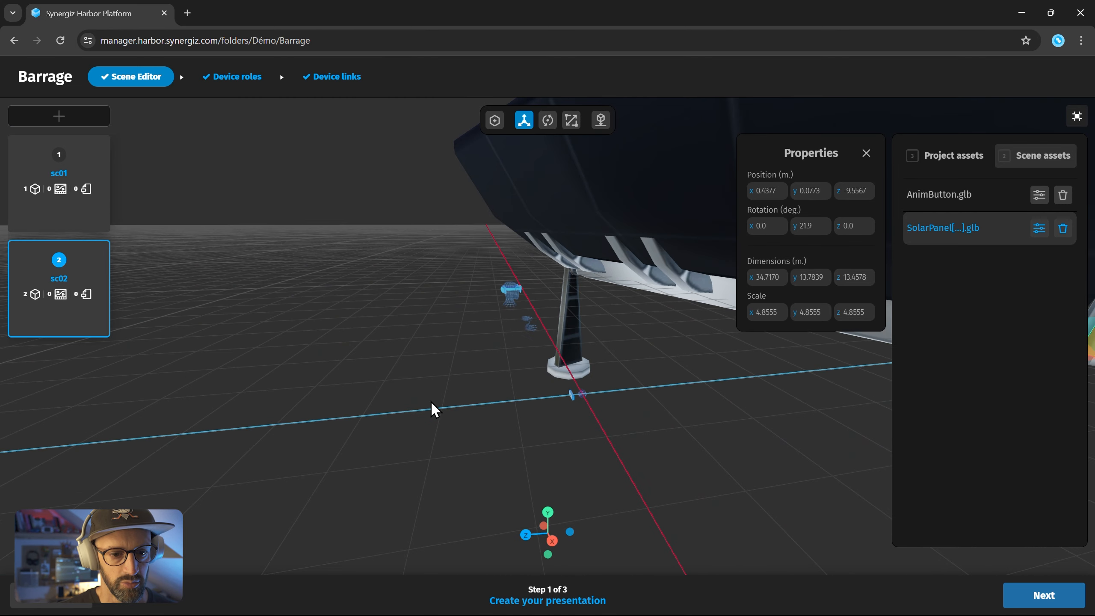
# Reset the giant solar panel in sc02 to its default position, rotation and scale.
pyautogui.click(508, 290)
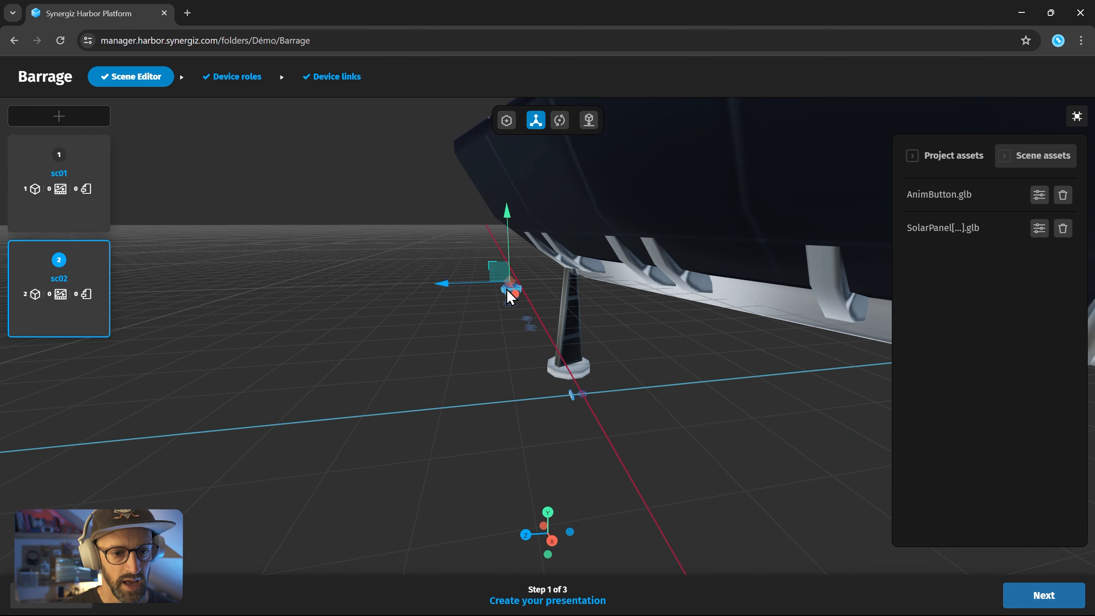
pyautogui.moveTo(433, 396); pyautogui.dragTo(547, 406)
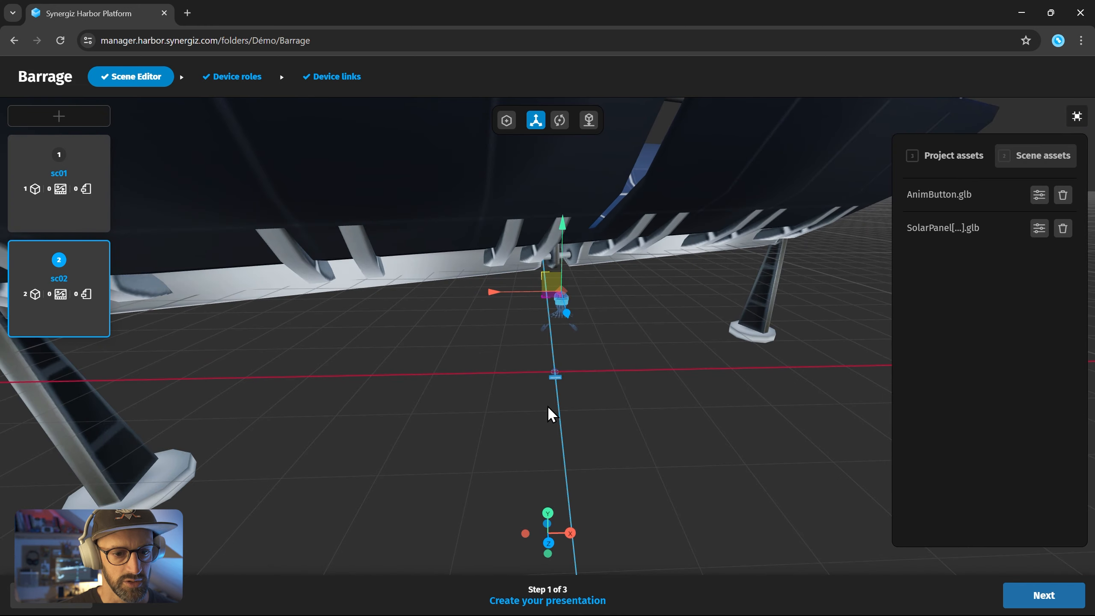
pyautogui.scroll(-4, 548, 406)
pyautogui.click(502, 273)
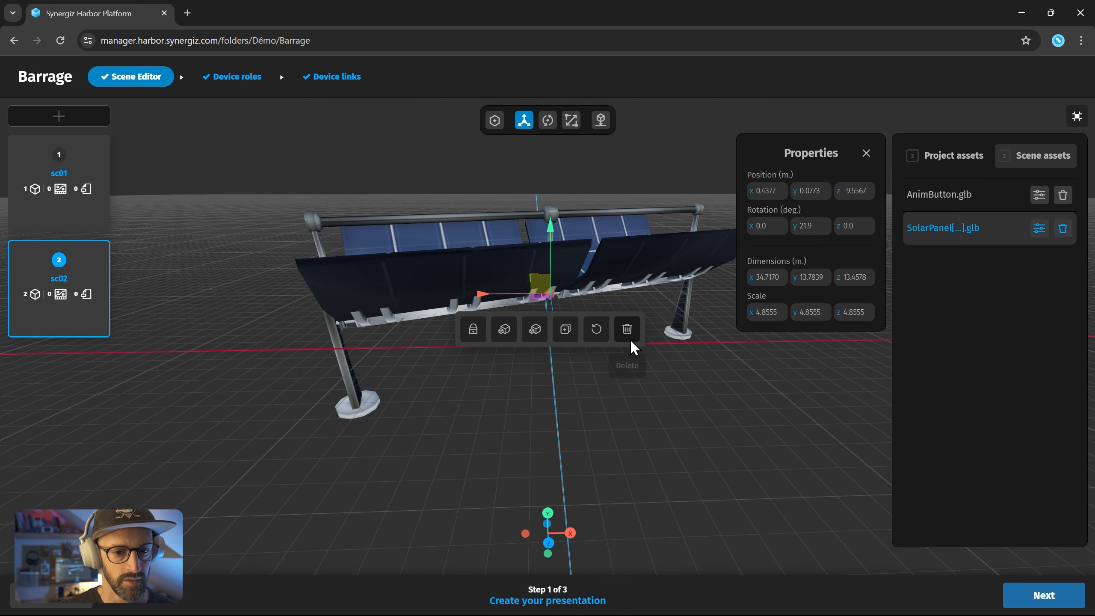
pyautogui.click(594, 329)
pyautogui.moveTo(626, 391); pyautogui.dragTo(550, 337)
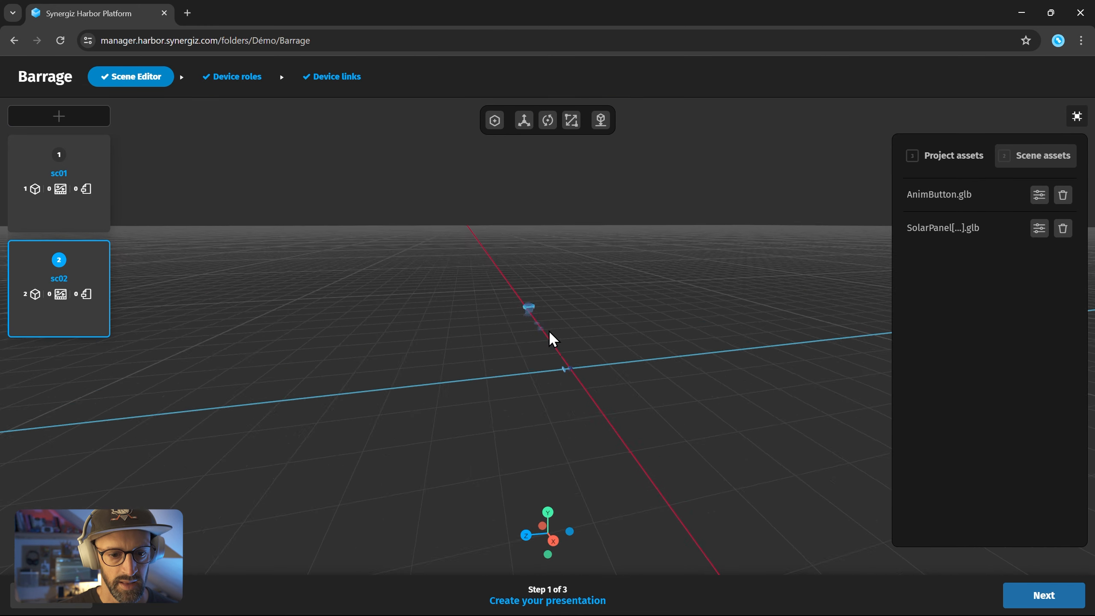
# Select the headset avatar and move it along its Z axis and vertically to adjust the viewer's position.
pyautogui.scroll(-5, 552, 347)
pyautogui.moveTo(669, 379); pyautogui.dragTo(618, 372, button='right')
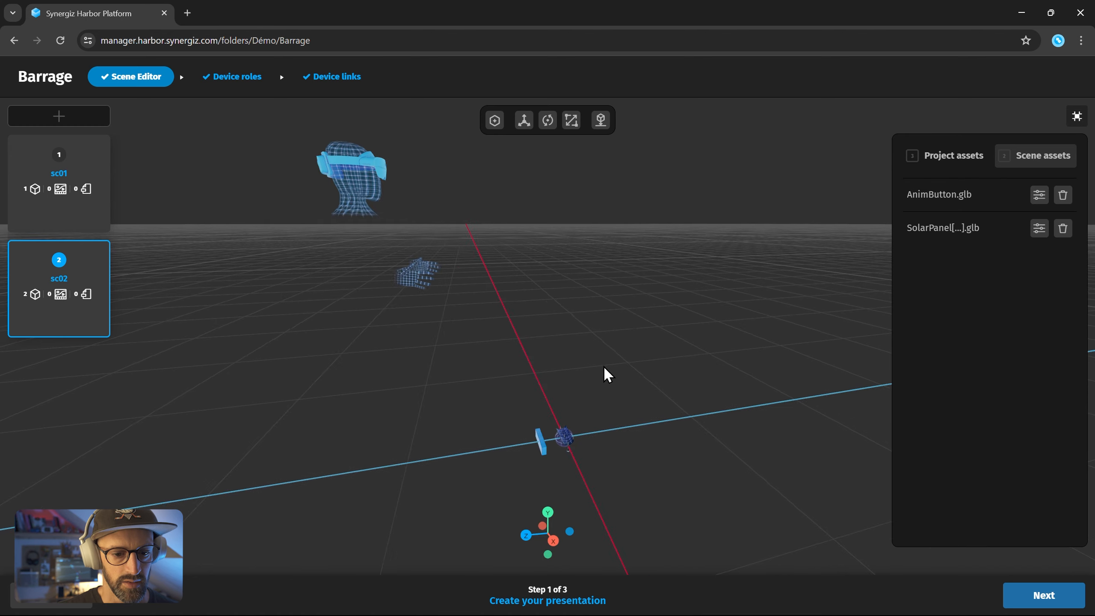
pyautogui.scroll(-5, 606, 374)
pyautogui.scroll(5, 493, 340)
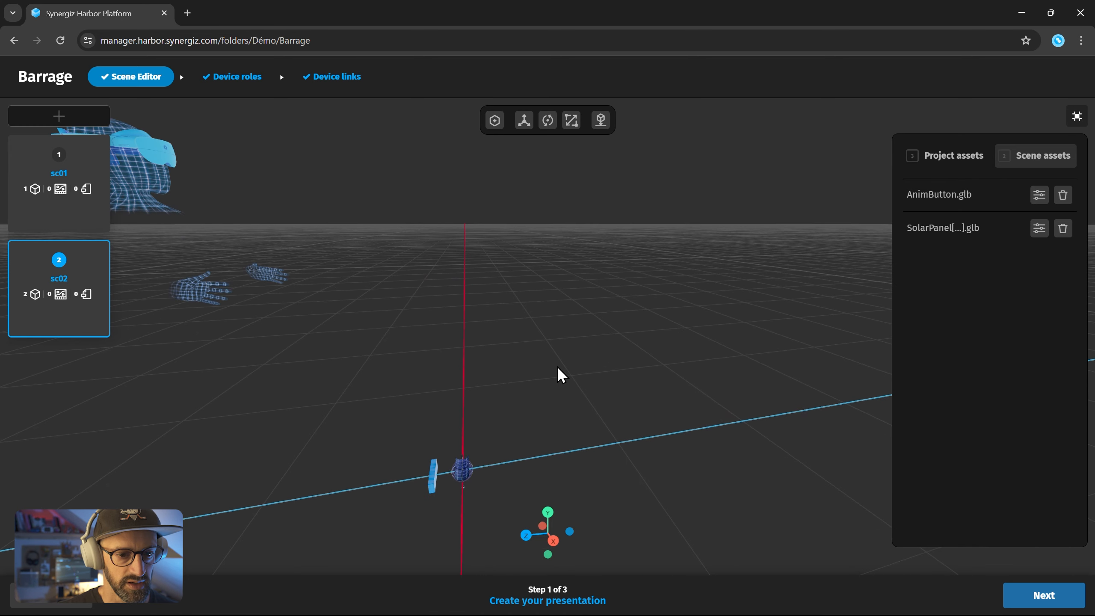
pyautogui.scroll(-5, 560, 371)
pyautogui.moveTo(584, 366); pyautogui.dragTo(361, 297)
pyautogui.click(407, 253)
pyautogui.moveTo(481, 257); pyautogui.dragTo(414, 253)
pyautogui.moveTo(325, 160); pyautogui.dragTo(342, 442)
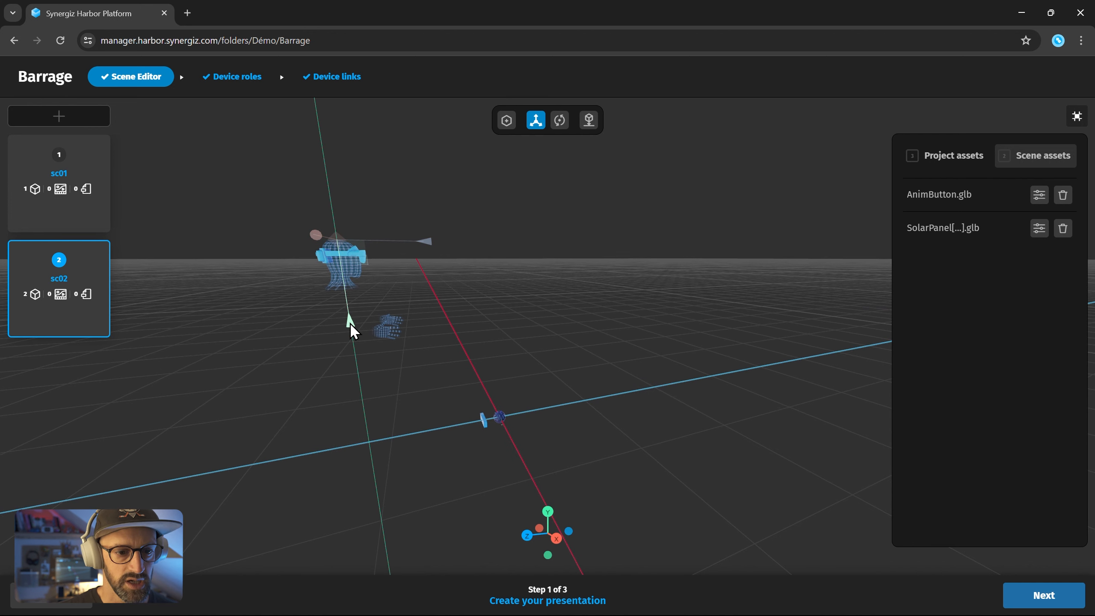
pyautogui.moveTo(351, 325); pyautogui.dragTo(366, 348)
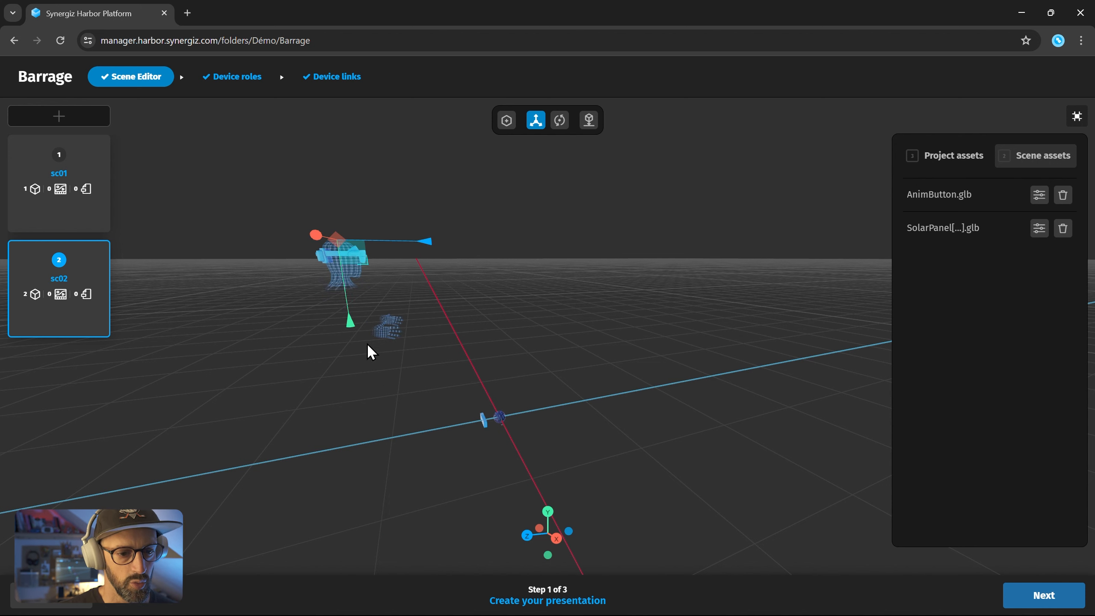
# Preview sc02 from the avatar's first-person view and return to the free view.
pyautogui.moveTo(600, 438); pyautogui.dragTo(544, 440)
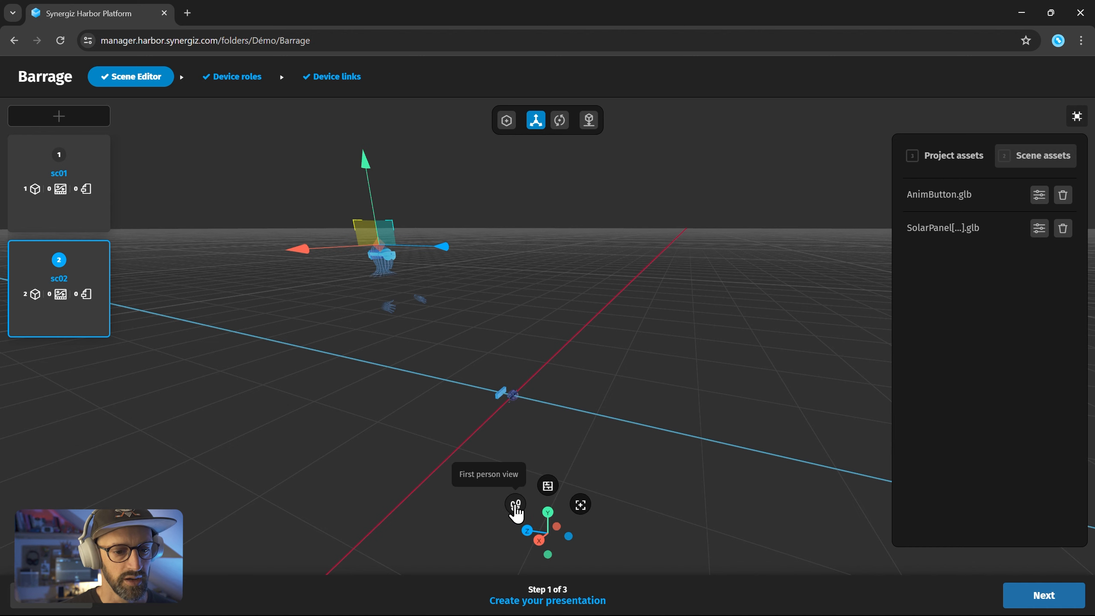
pyautogui.click(515, 505)
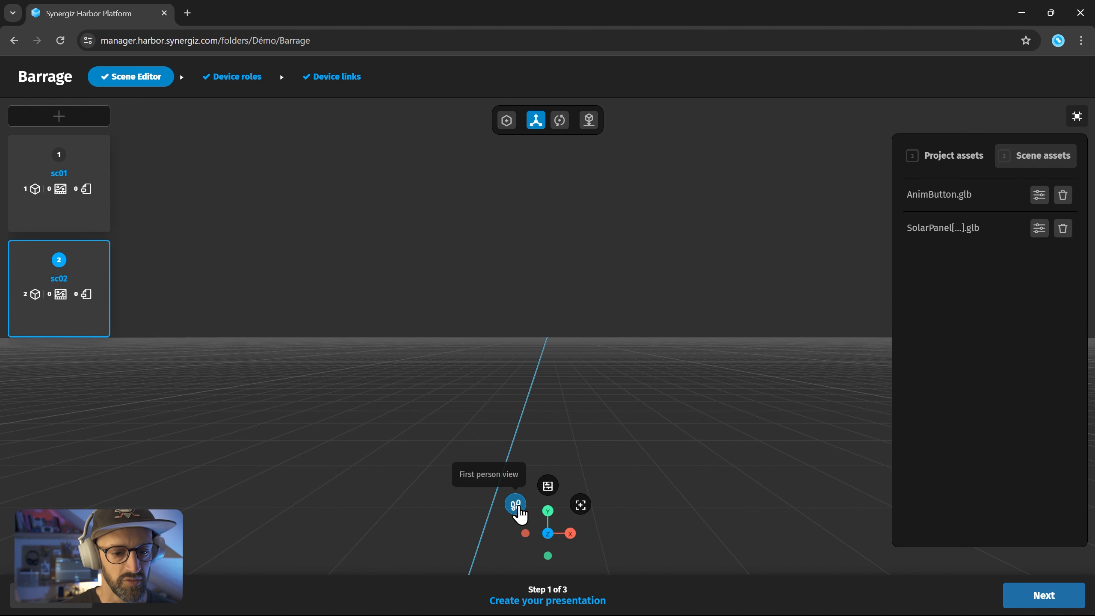
pyautogui.click(515, 505)
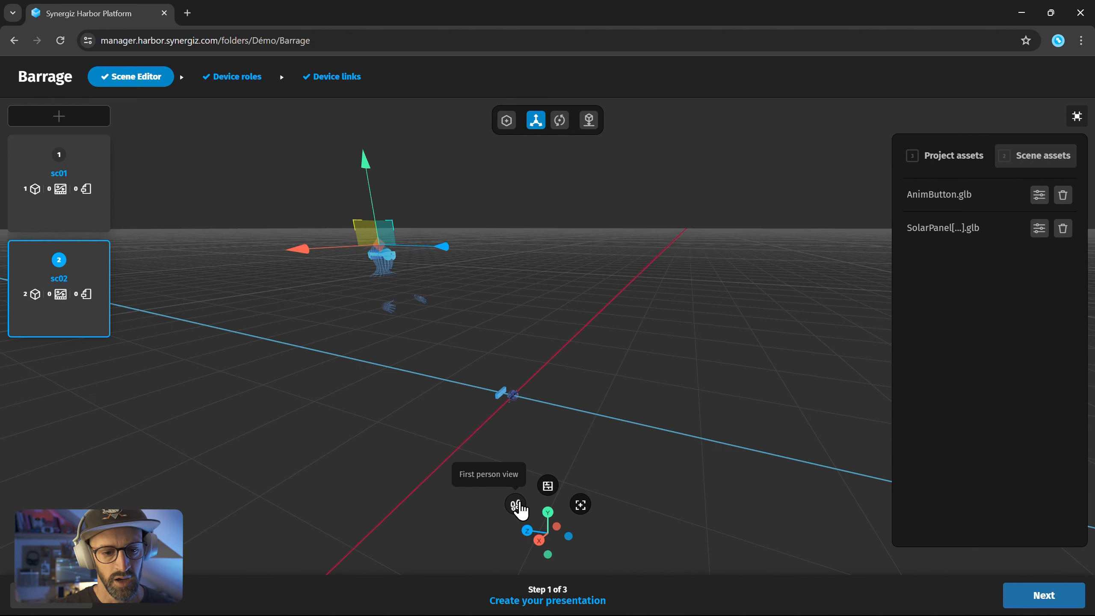
# Select the small solar panel at the origin and raise it along Y to about 1.3433 m.
pyautogui.moveTo(646, 399); pyautogui.dragTo(455, 238)
pyautogui.moveTo(457, 280); pyautogui.dragTo(458, 395)
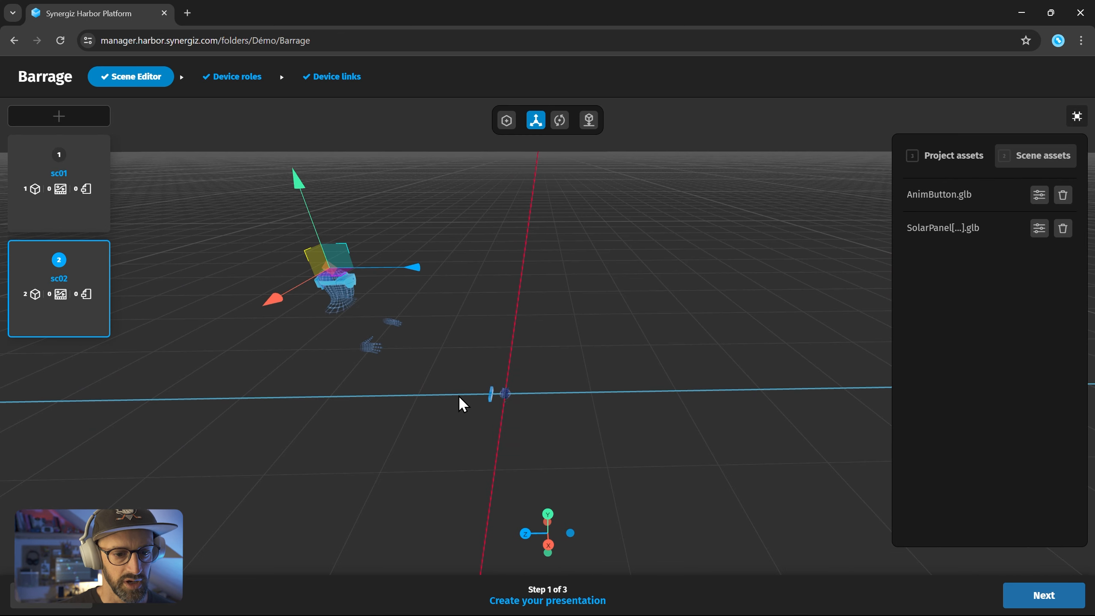
pyautogui.click(504, 393)
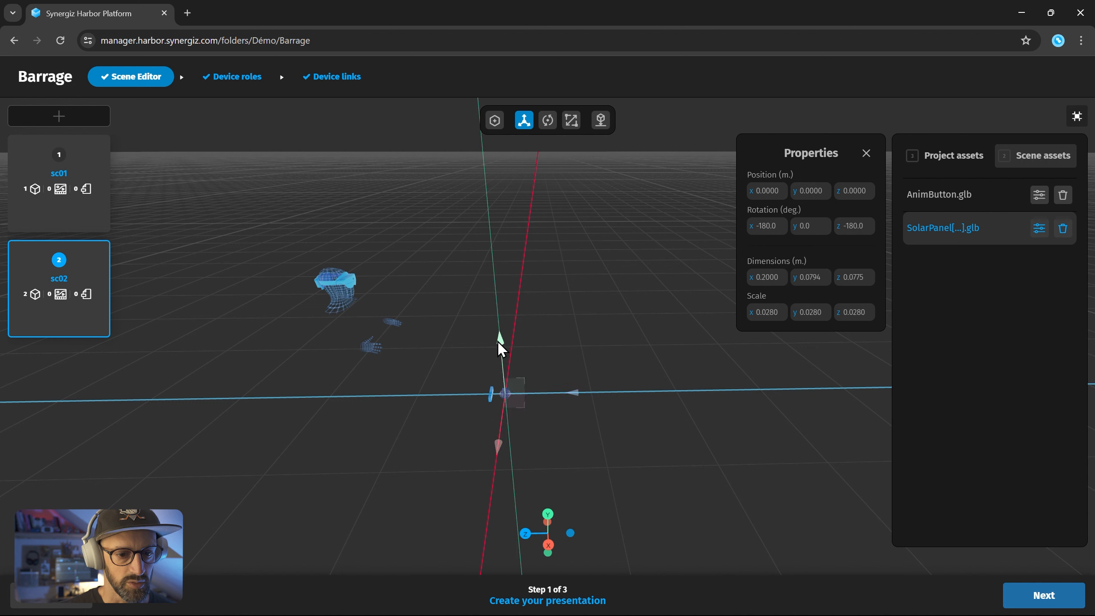
pyautogui.moveTo(498, 341); pyautogui.dragTo(493, 194)
pyautogui.moveTo(539, 367); pyautogui.dragTo(532, 331)
# In first-person view, reposition the solar panel to about X 0.0333, Y 1.5021 m, and return to the free view.
pyautogui.moveTo(515, 509)
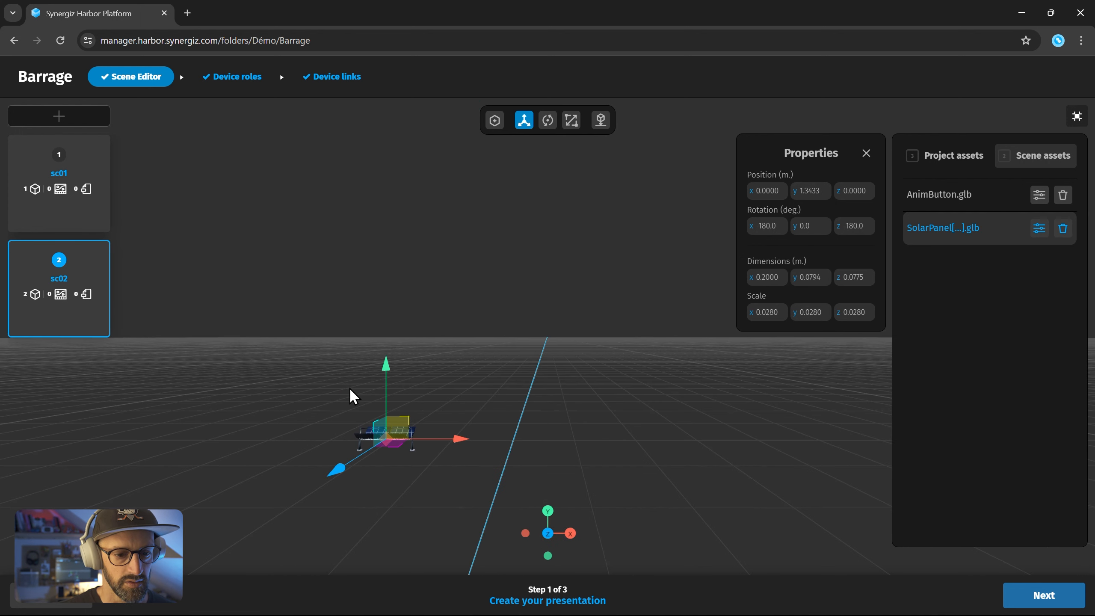
pyautogui.moveTo(386, 365); pyautogui.dragTo(385, 291)
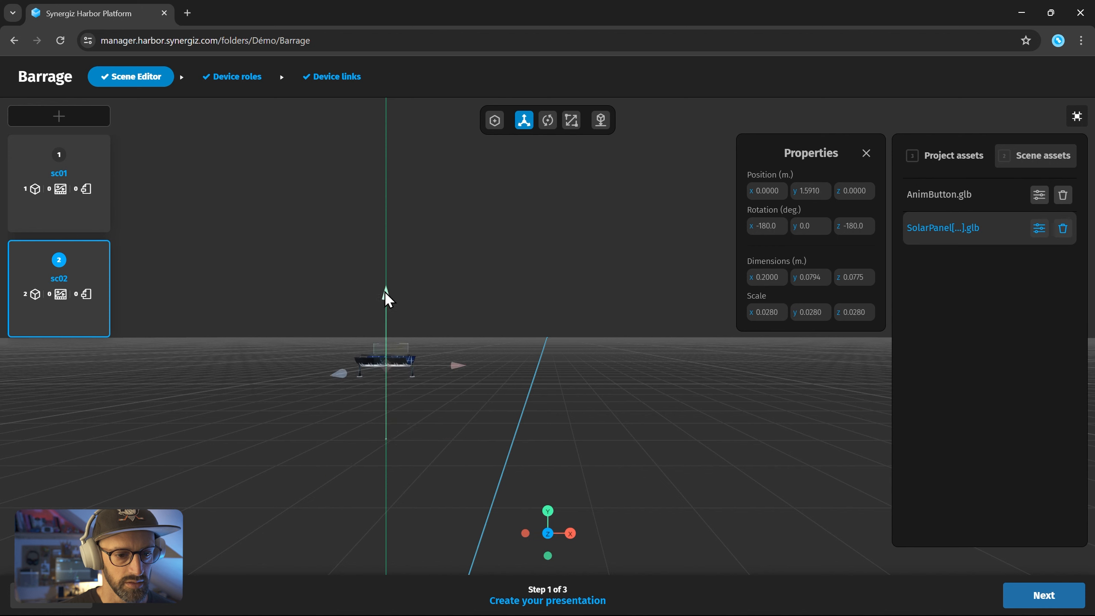
pyautogui.moveTo(456, 361)
pyautogui.mouseDown()
pyautogui.moveTo(633, 376)
pyautogui.moveTo(463, 366)
pyautogui.mouseUp()
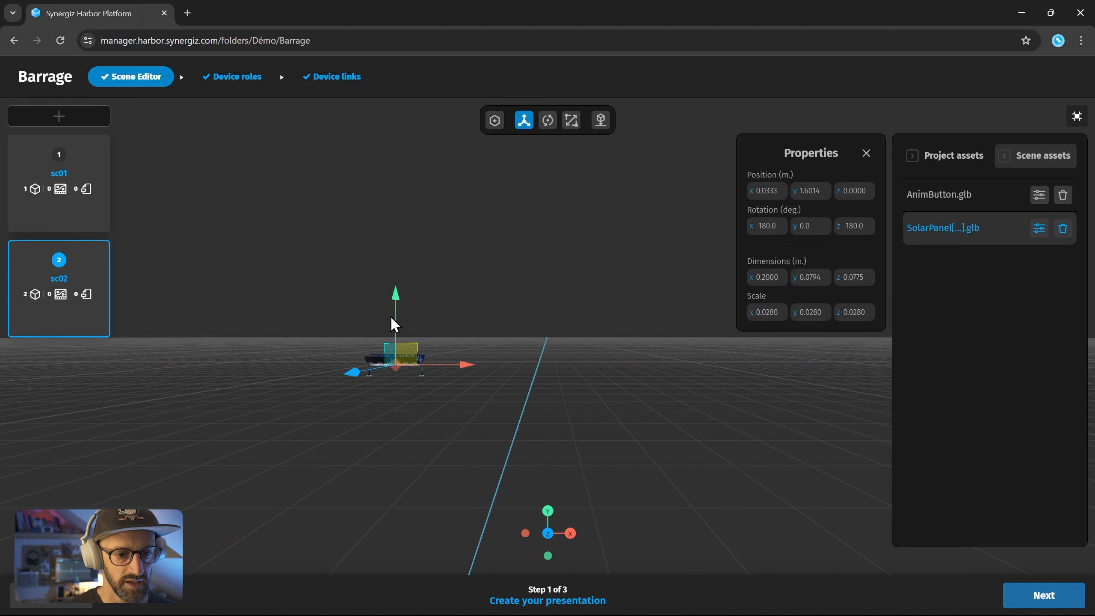
pyautogui.moveTo(390, 315); pyautogui.dragTo(399, 345)
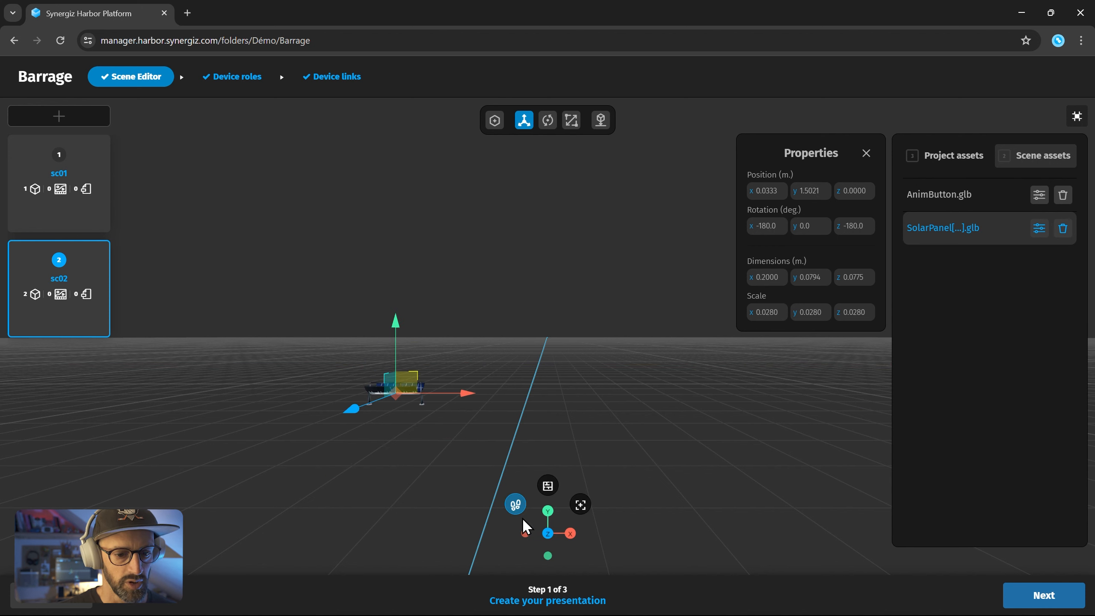
pyautogui.click(515, 504)
pyautogui.moveTo(517, 496); pyautogui.dragTo(431, 406)
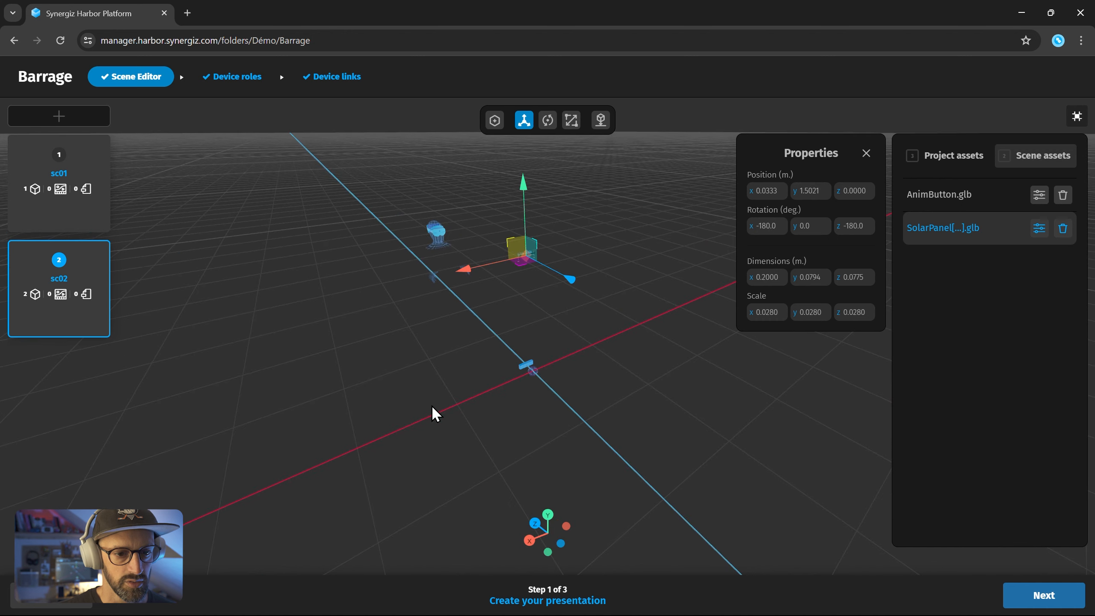
pyautogui.click(357, 404)
pyautogui.moveTo(366, 411); pyautogui.dragTo(595, 416)
# From the top view, move the solar panel along X to about -0.2923 m, across to the other side of the anchor.
pyautogui.moveTo(550, 505)
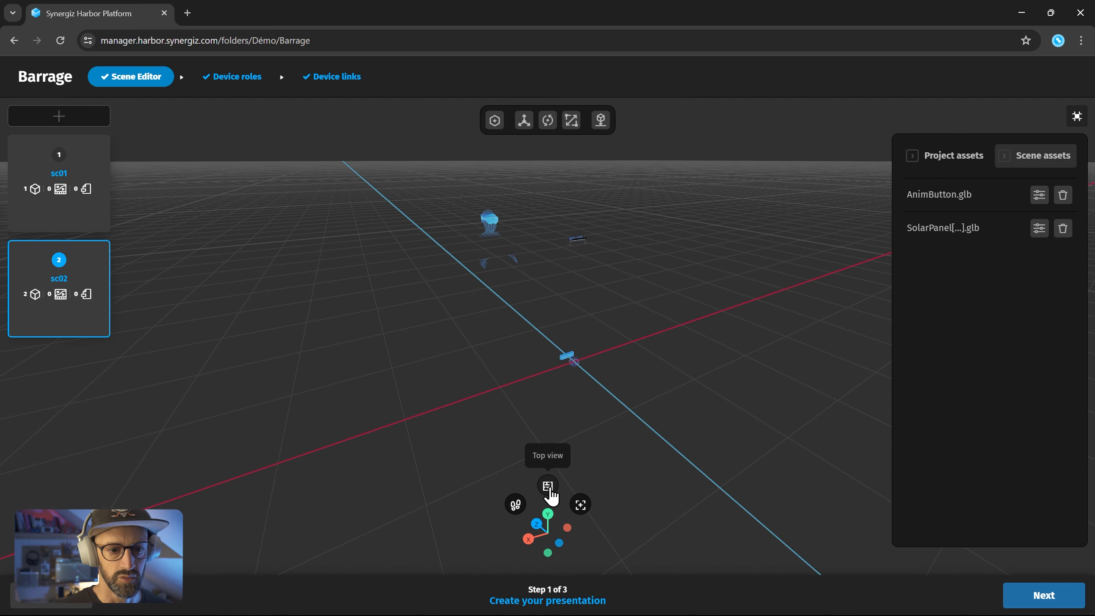
pyautogui.click(548, 488)
pyautogui.scroll(5, 423, 392)
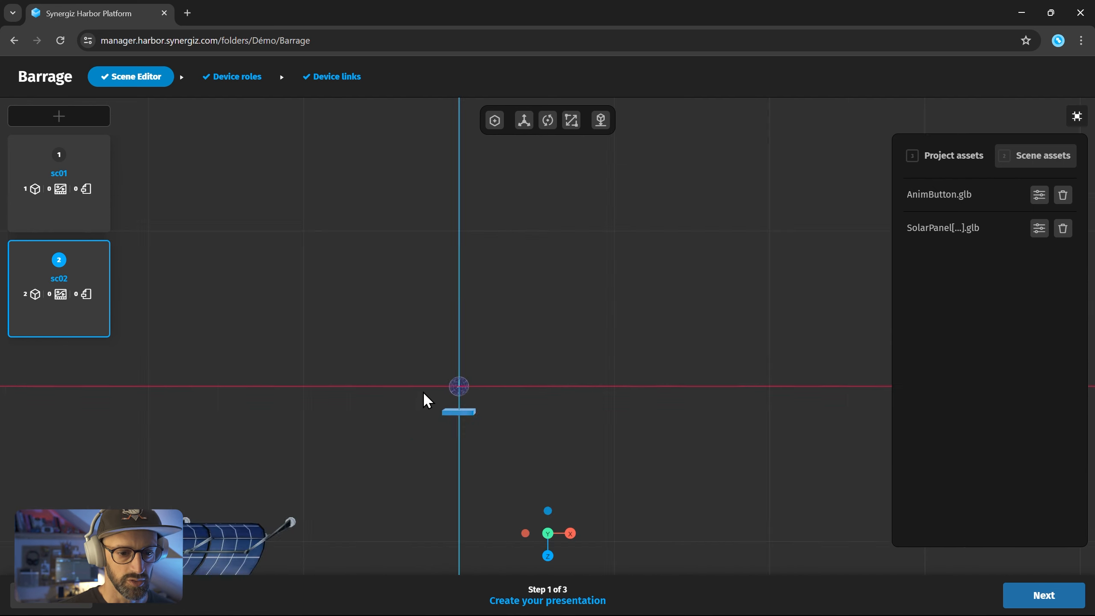
pyautogui.scroll(-5, 435, 399)
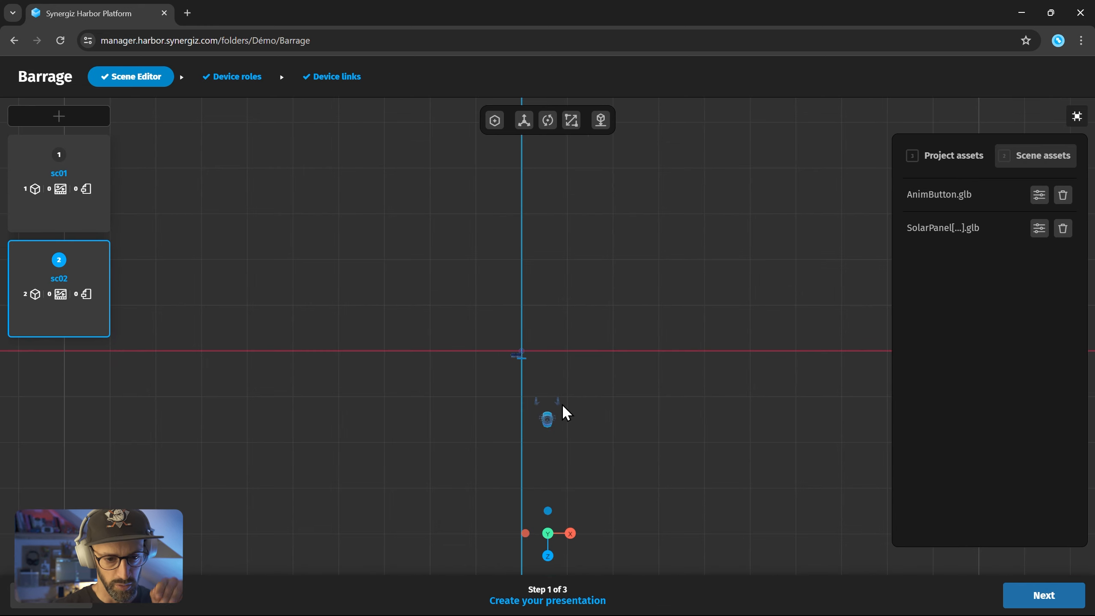
pyautogui.scroll(5, 546, 361)
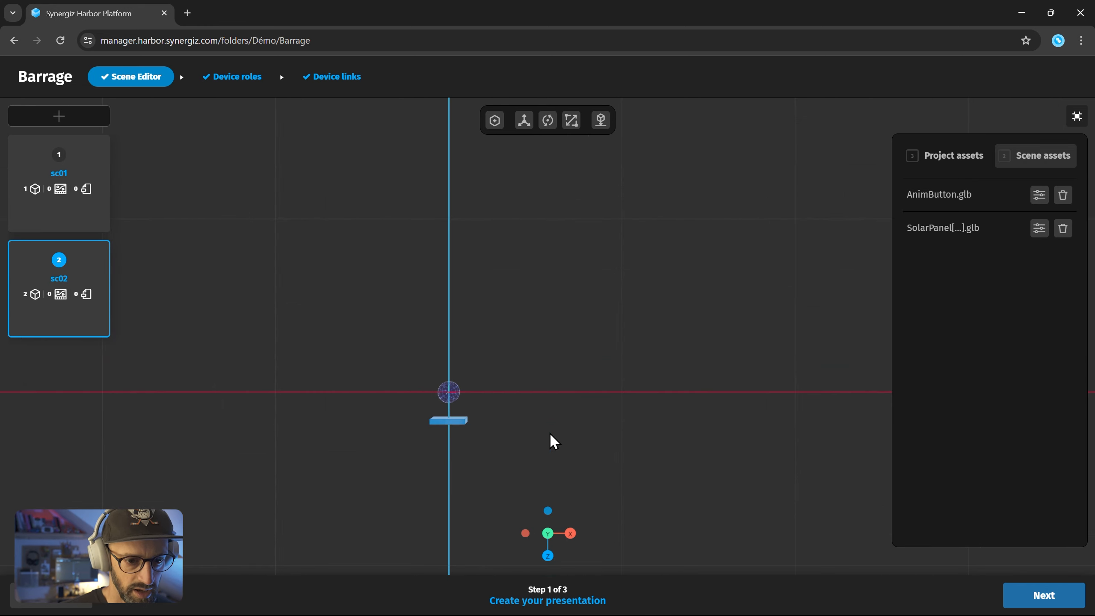
pyautogui.moveTo(693, 340); pyautogui.dragTo(748, 347, button='right')
pyautogui.click(751, 381)
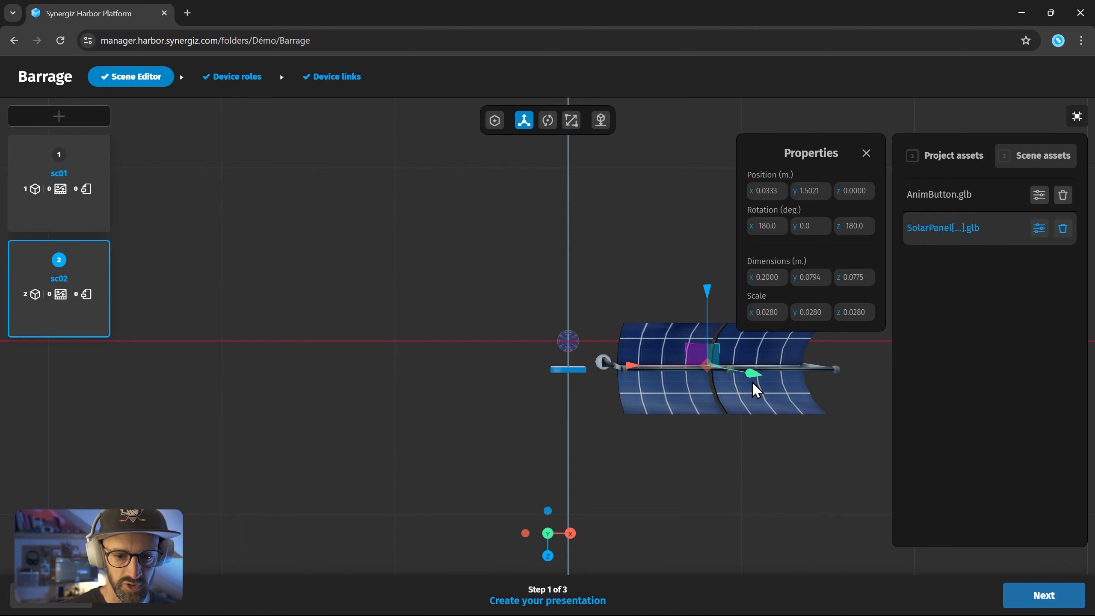
pyautogui.moveTo(648, 365); pyautogui.dragTo(295, 374)
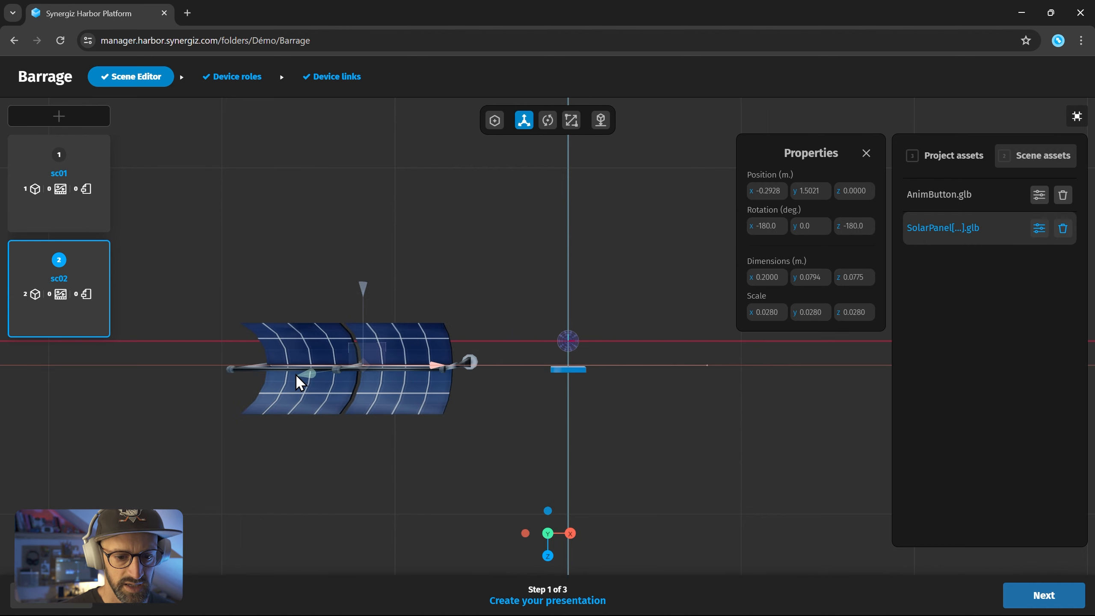
# Select the solar panel from the scene assets and focus the camera on it.
pyautogui.moveTo(556, 537)
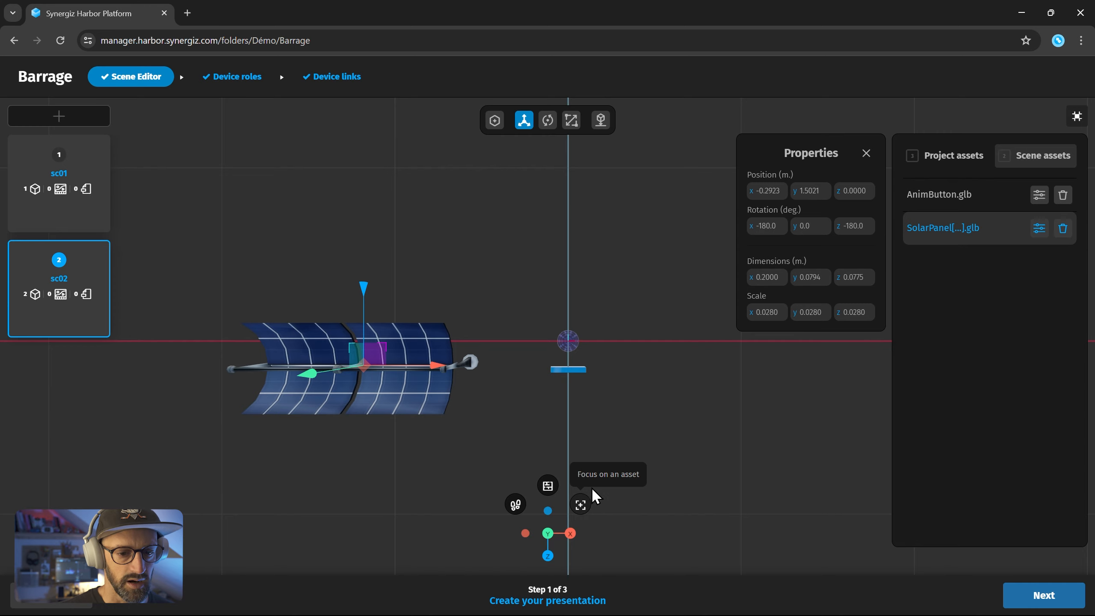
pyautogui.click(691, 447)
pyautogui.moveTo(691, 448); pyautogui.dragTo(542, 453)
pyautogui.moveTo(613, 347); pyautogui.dragTo(349, 274)
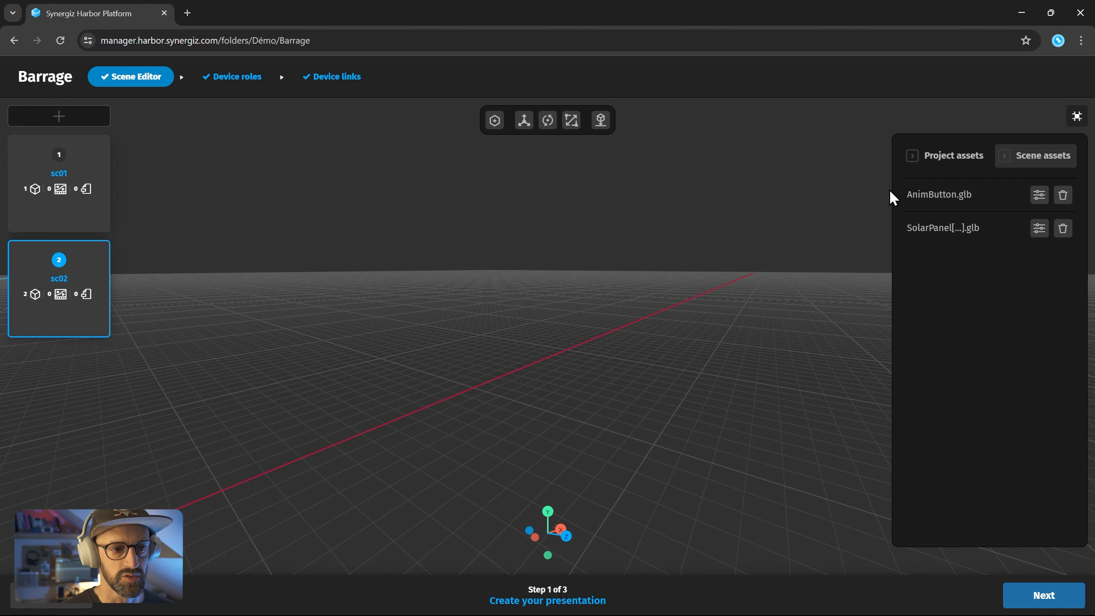
pyautogui.click(934, 229)
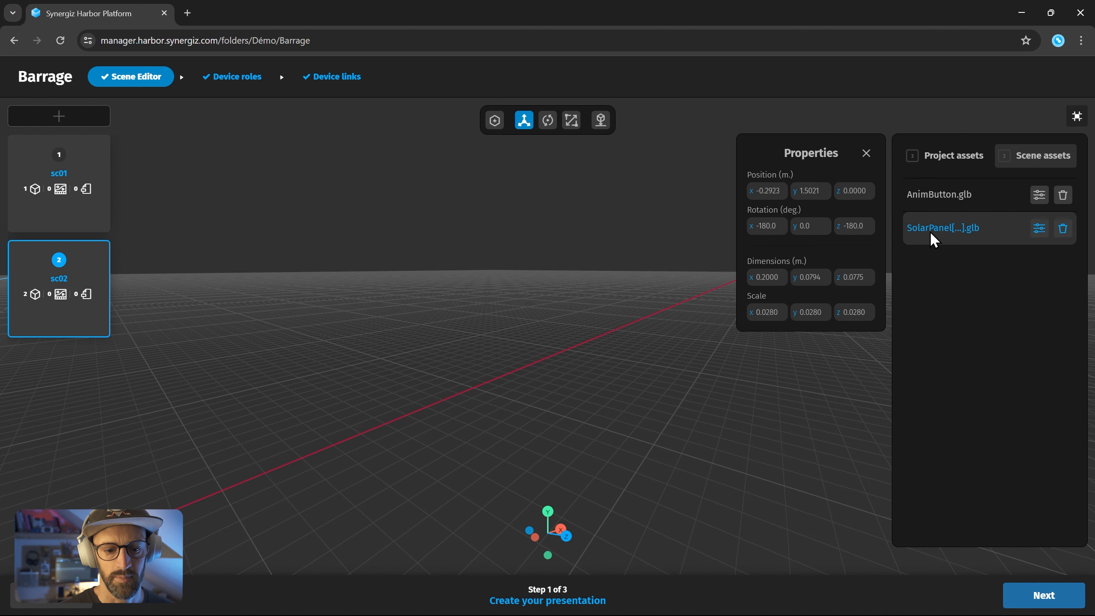
pyautogui.moveTo(565, 536)
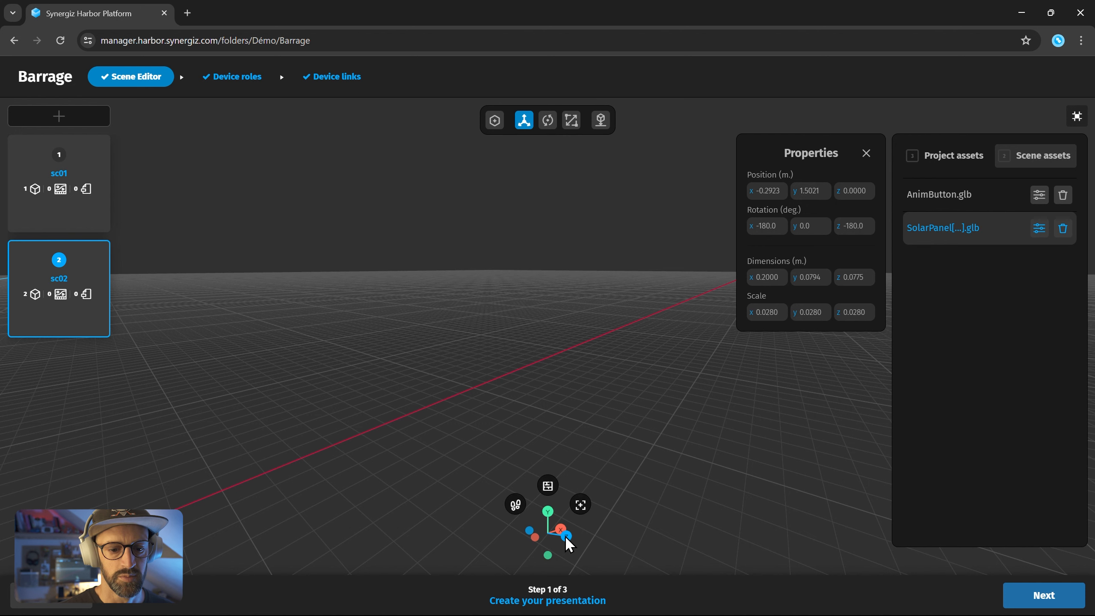
pyautogui.click(581, 505)
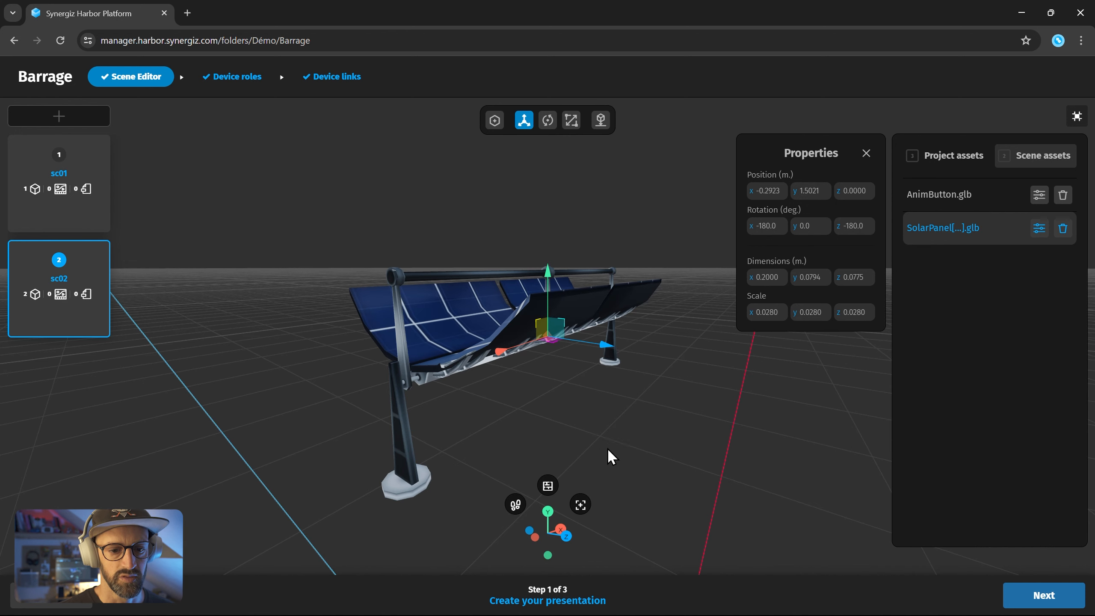
pyautogui.scroll(-5, 635, 390)
pyautogui.scroll(5, 635, 390)
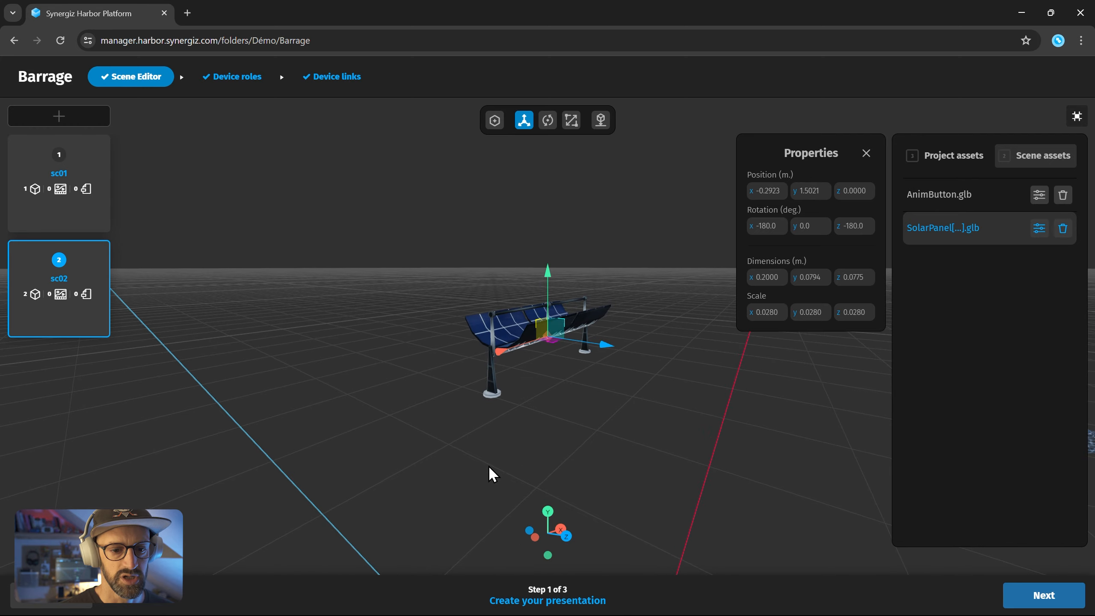
# Lower the solar panel along Y to about 0.5518 m and deselect it.
pyautogui.moveTo(488, 465); pyautogui.dragTo(532, 399)
pyautogui.moveTo(392, 399); pyautogui.dragTo(565, 424)
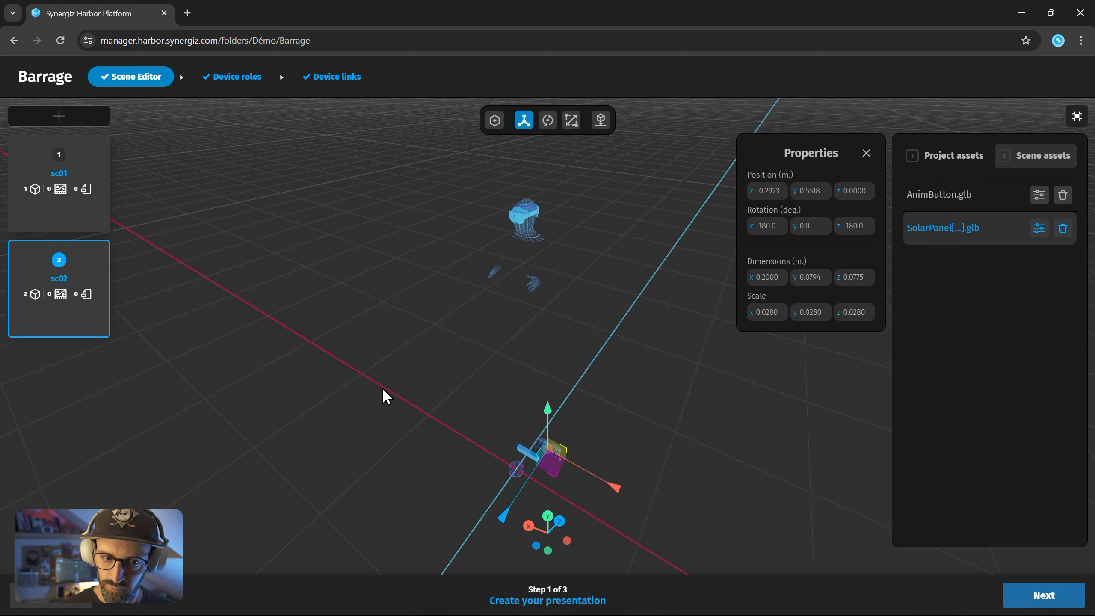
pyautogui.click(712, 406)
pyautogui.moveTo(713, 407); pyautogui.dragTo(744, 264)
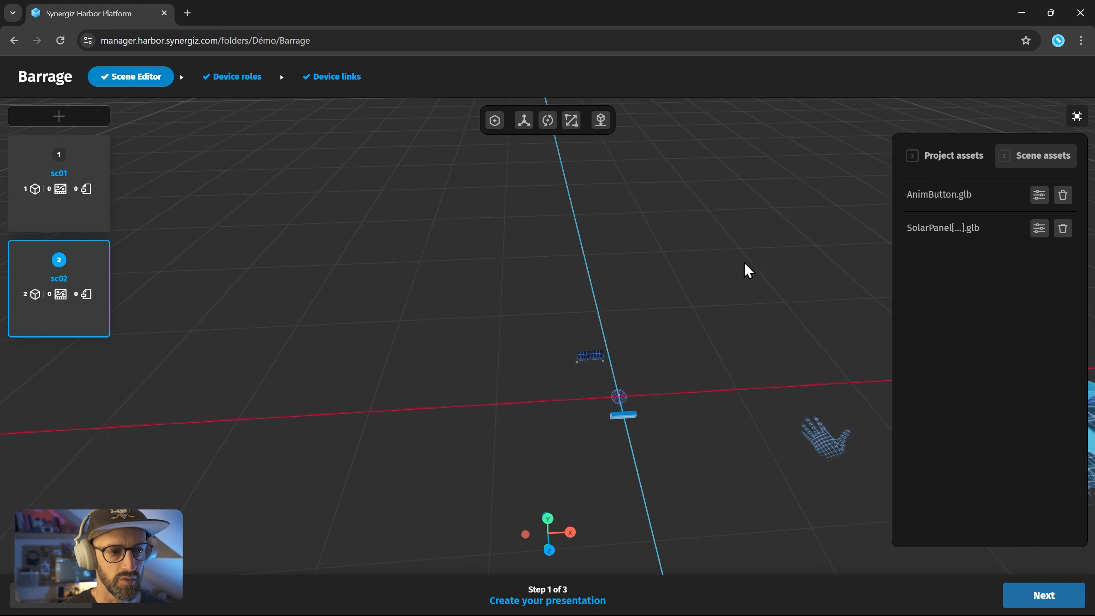
# Switch to sc01, focus the camera on the Barrage model and examine it.
pyautogui.click(76, 162)
pyautogui.click(475, 424)
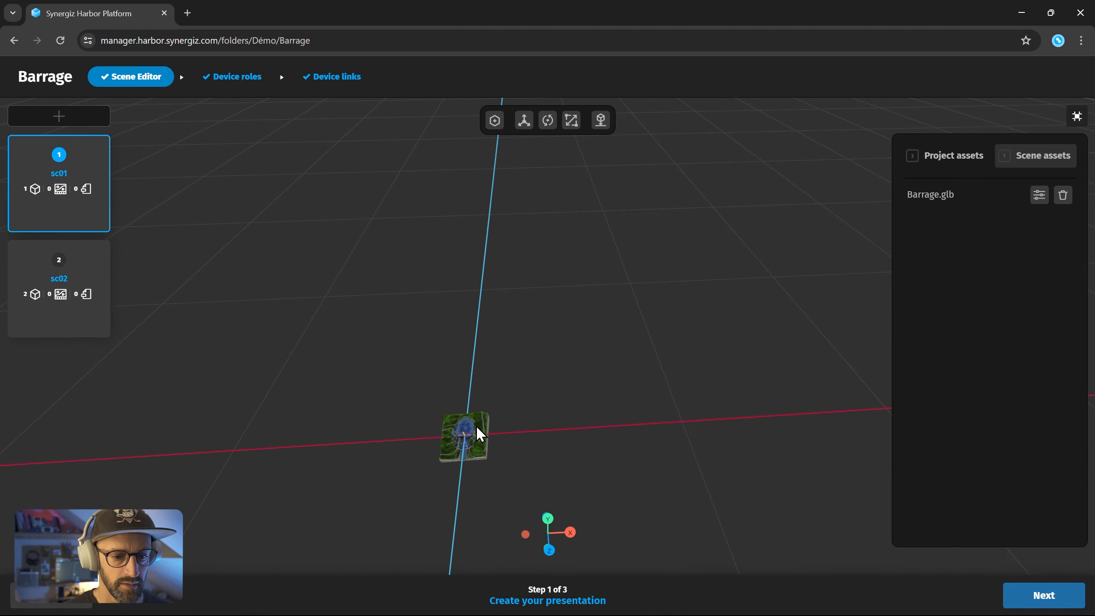
pyautogui.click(581, 504)
pyautogui.moveTo(810, 469); pyautogui.dragTo(746, 463)
pyautogui.scroll(-5, 696, 450)
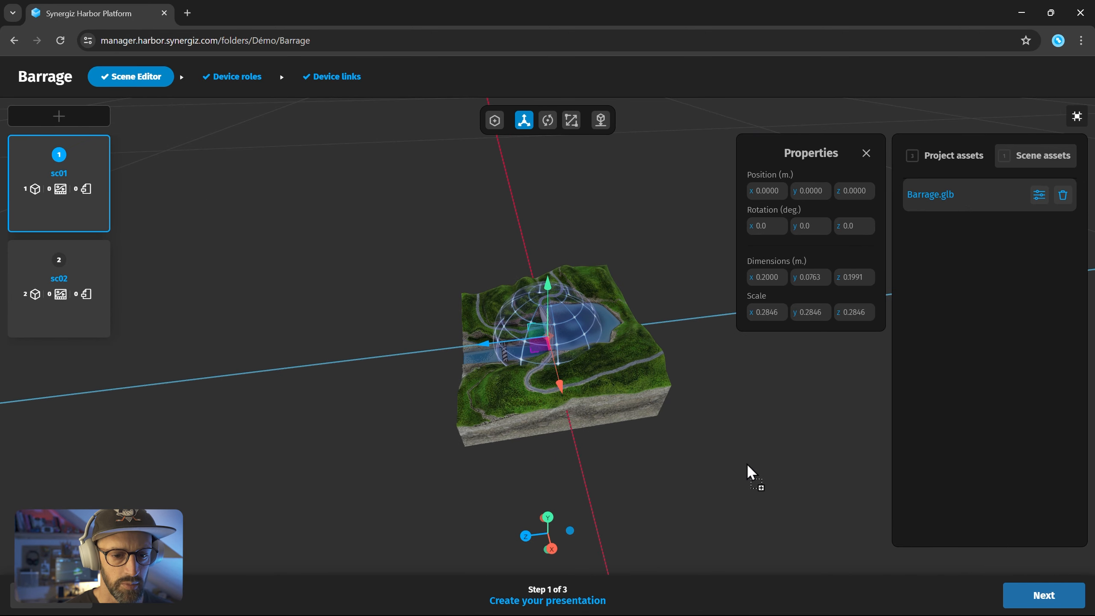
pyautogui.click(425, 474)
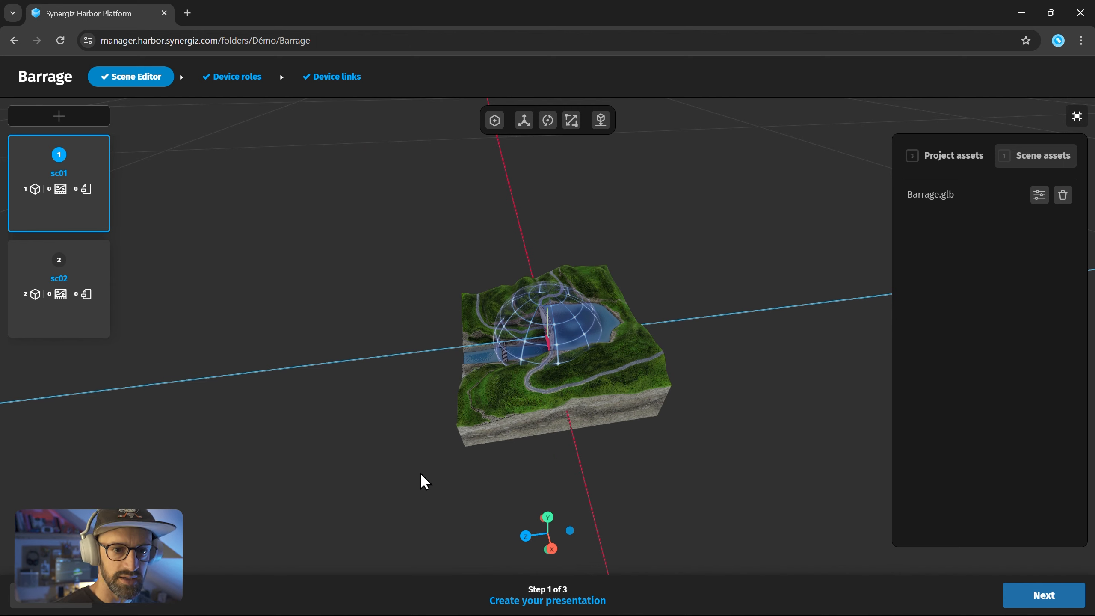
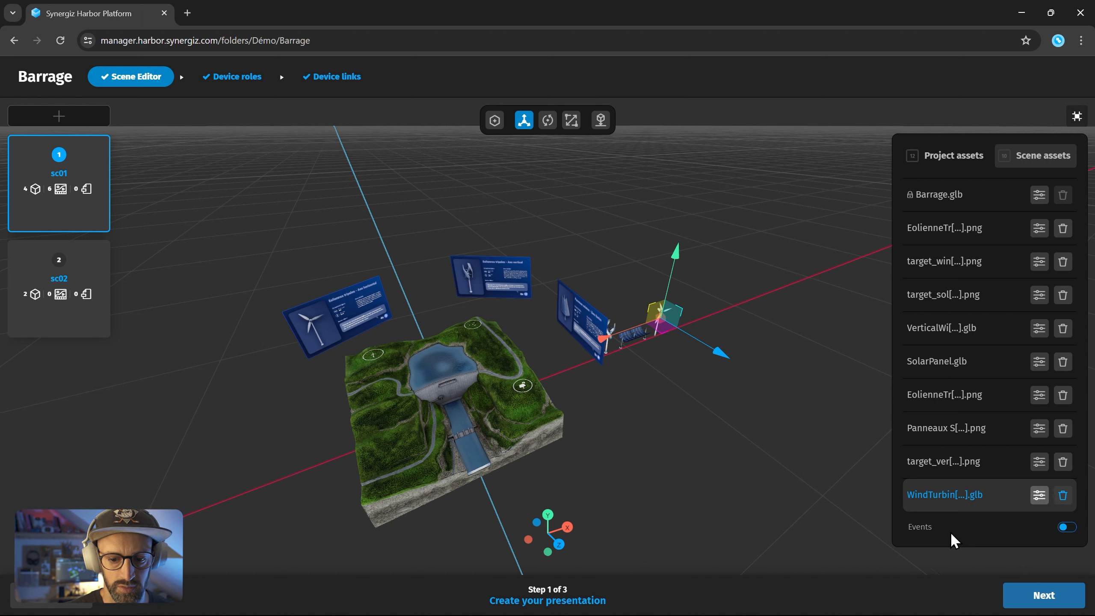
# Enable events on the WindTurbine.glb asset and add an event of type Collision.
pyautogui.click(1072, 529)
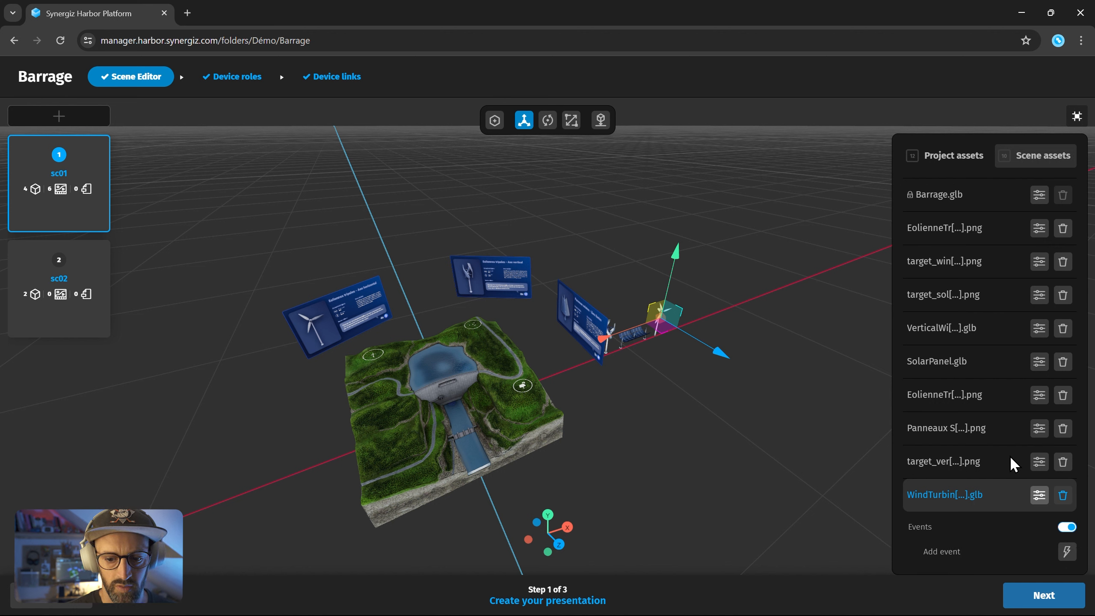
pyautogui.click(1064, 552)
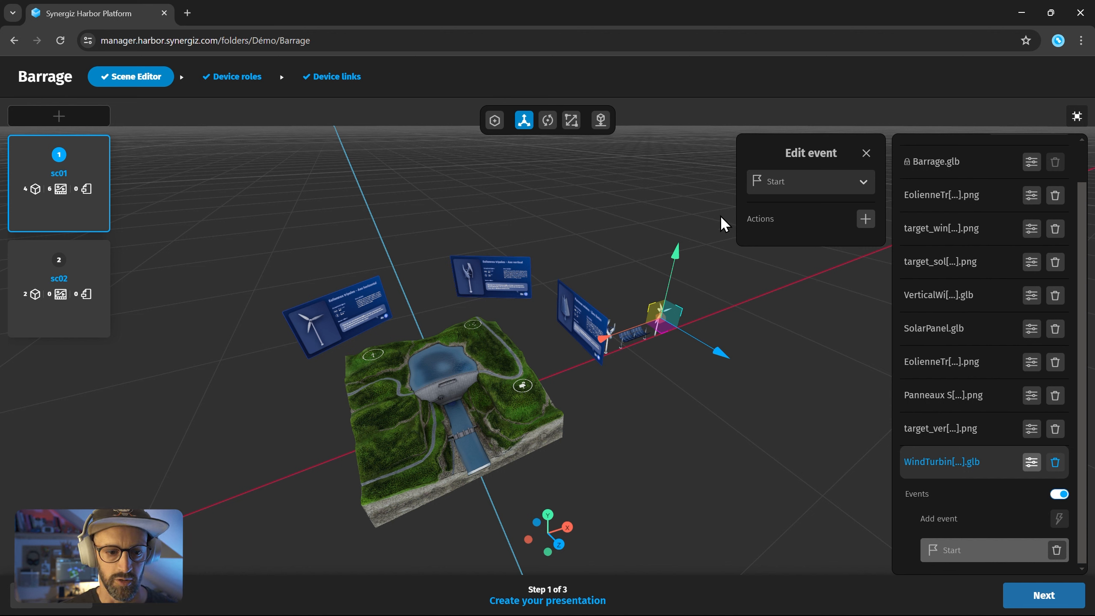
pyautogui.click(827, 190)
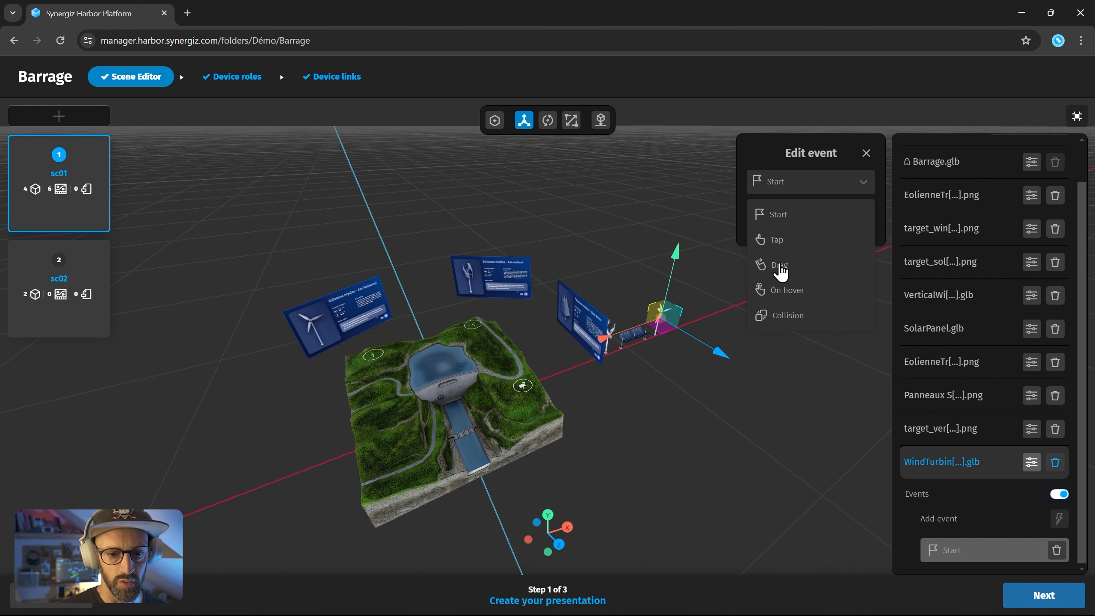
pyautogui.click(788, 315)
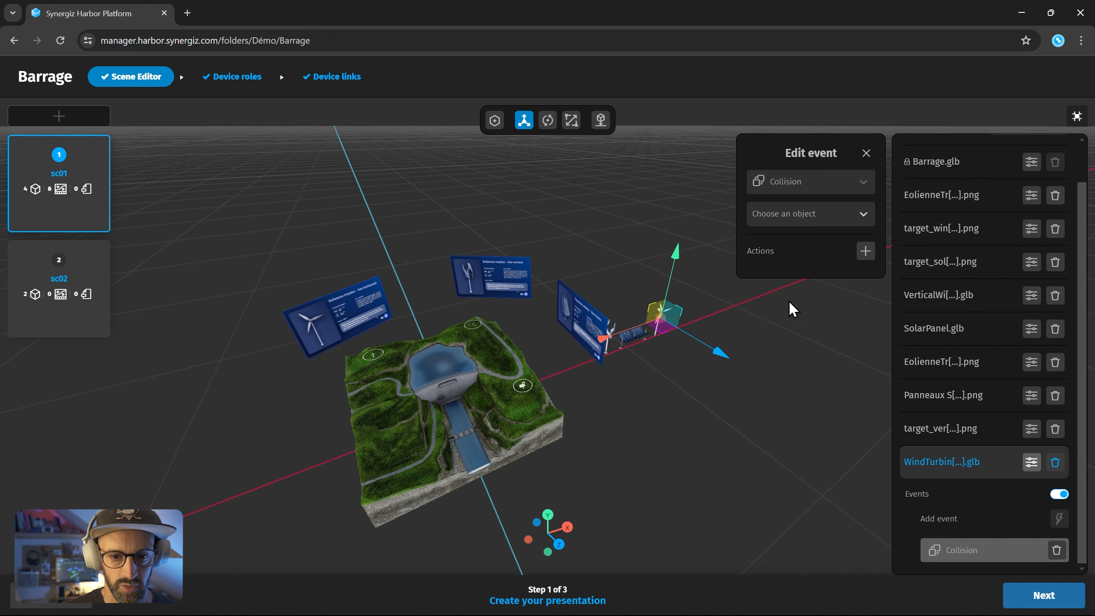
# Choose target_windTurbine.png as the object that triggers the wind turbine's collision event.
pyautogui.click(787, 220)
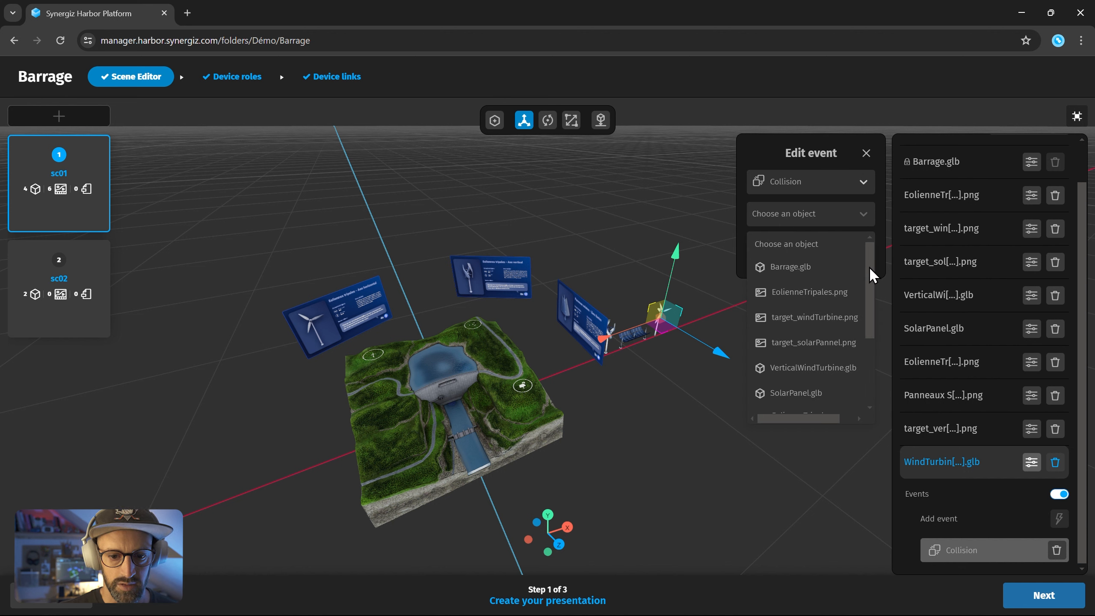
pyautogui.moveTo(869, 267); pyautogui.dragTo(880, 335)
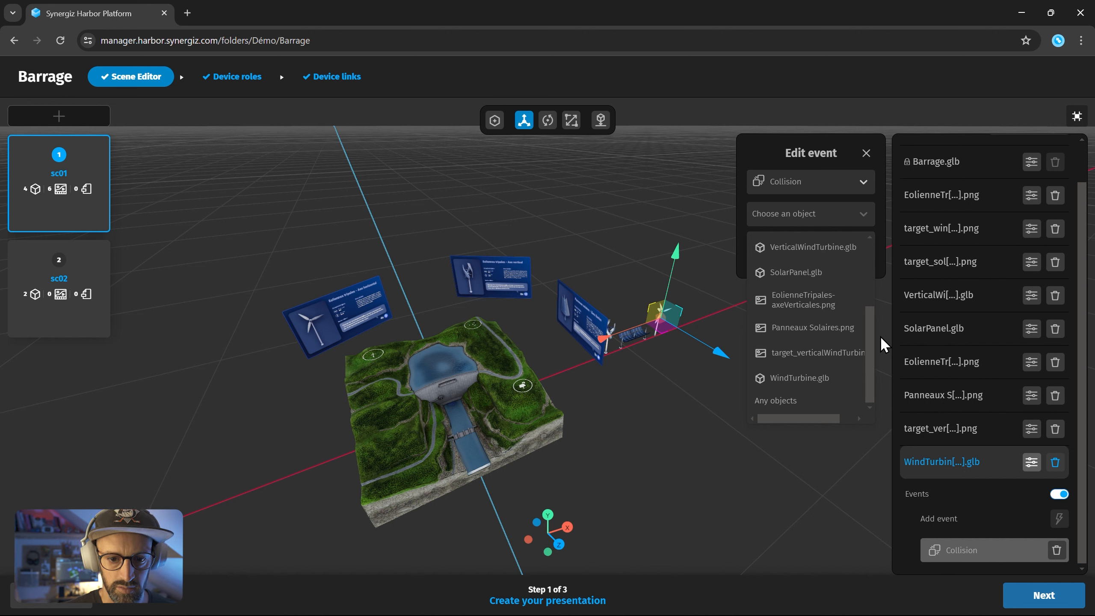
pyautogui.moveTo(880, 332); pyautogui.dragTo(877, 269)
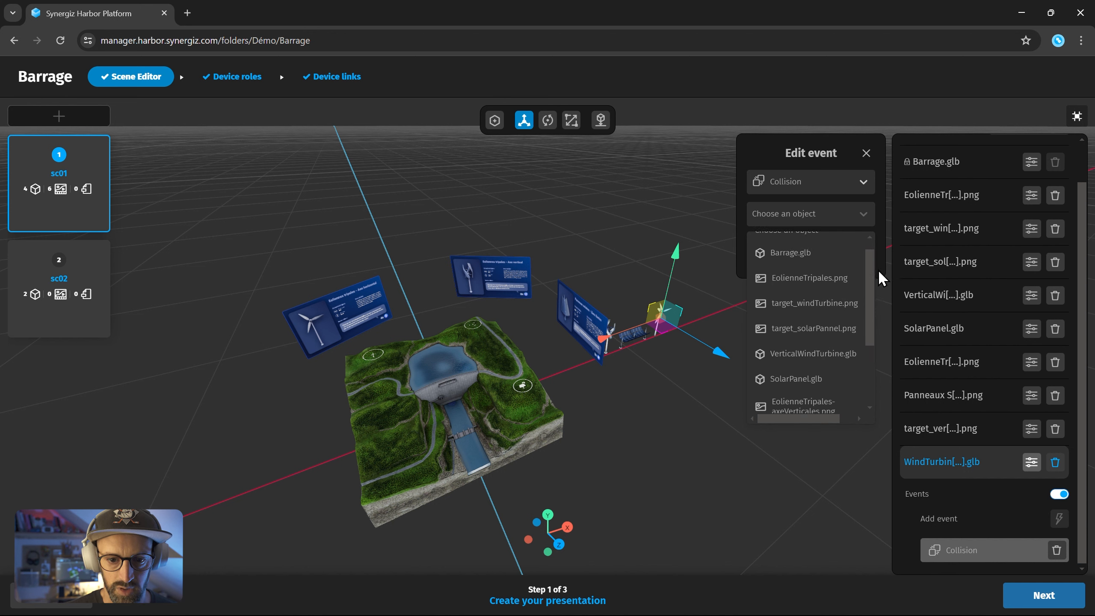
pyautogui.click(810, 303)
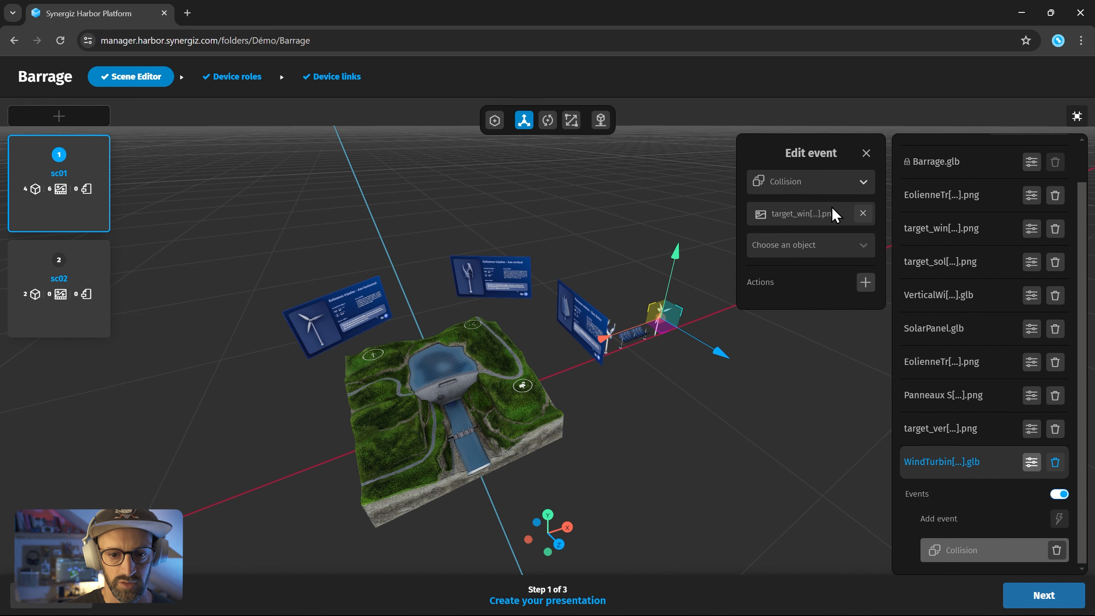
# Add a Launch action to the collision event with WindTurbine.glb as its target.
pyautogui.click(866, 288)
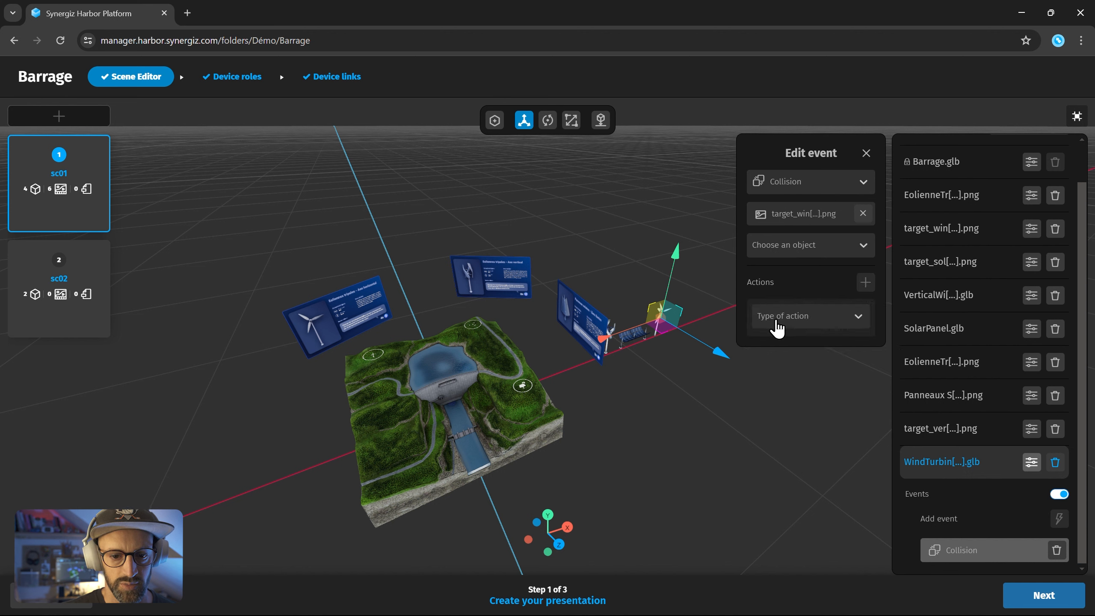
pyautogui.click(862, 325)
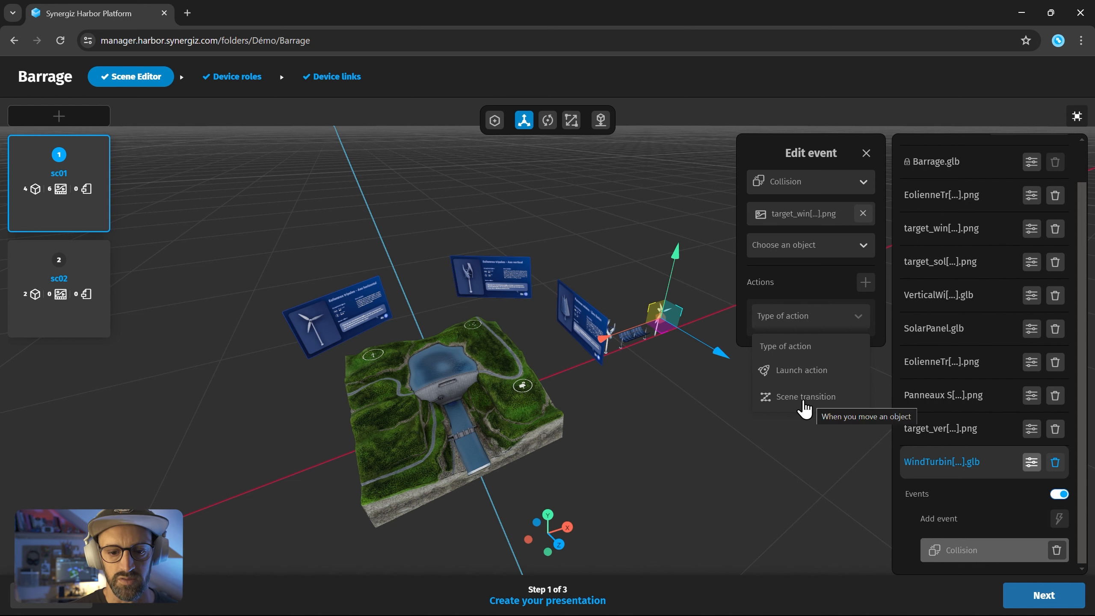
pyautogui.click(816, 372)
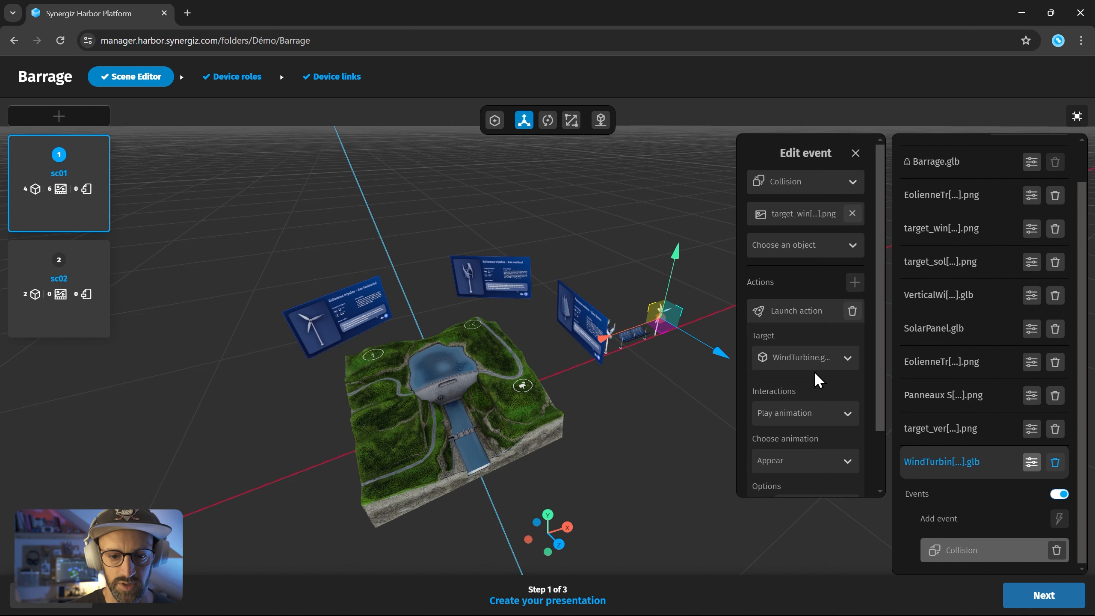
pyautogui.click(850, 367)
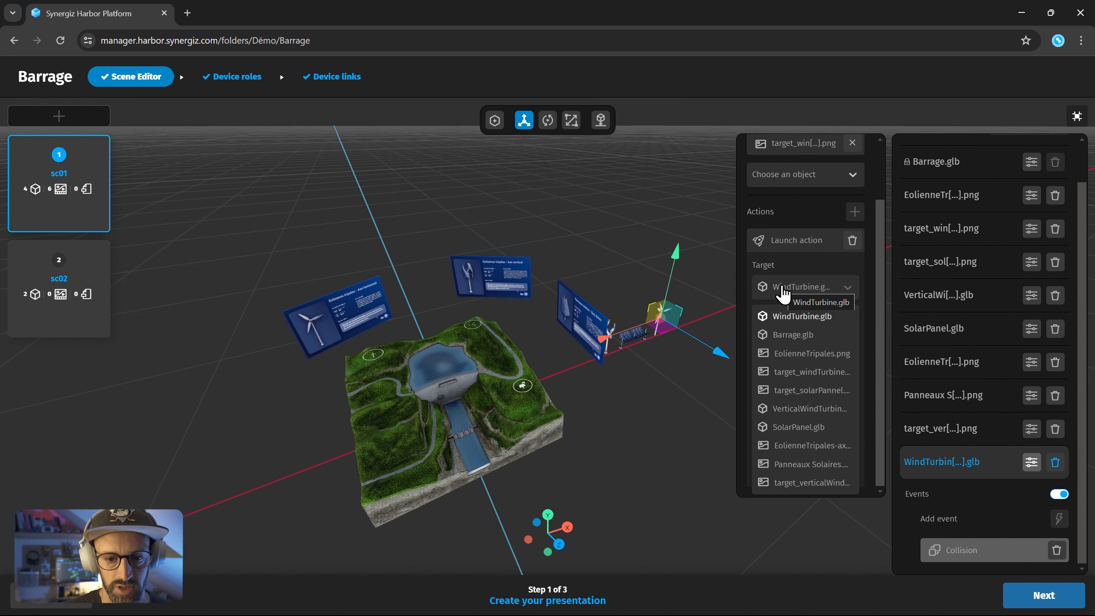
pyautogui.click(799, 321)
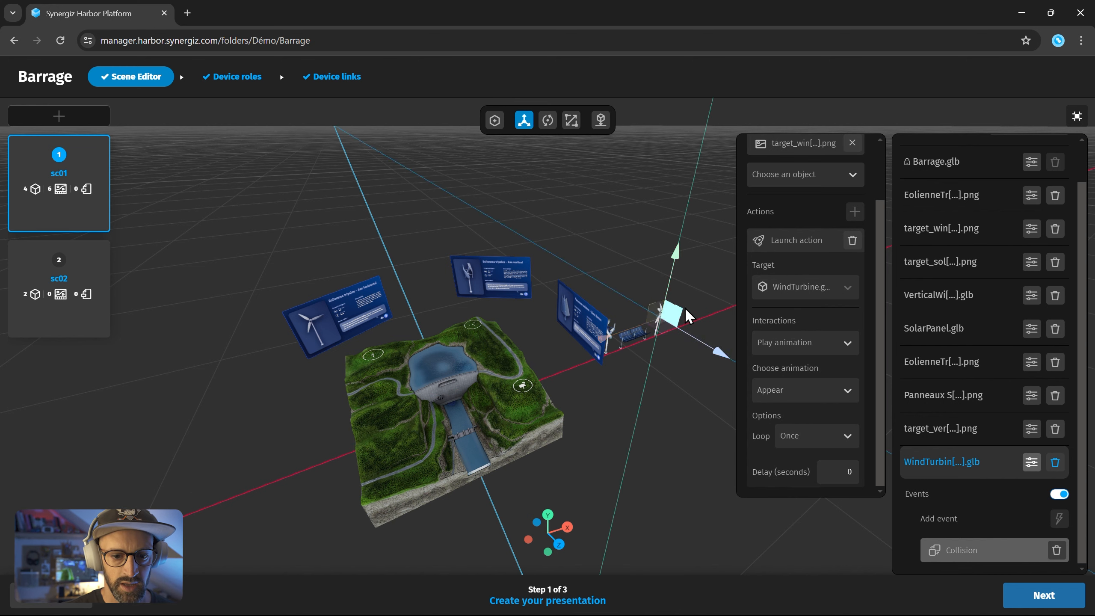
# Try the Appear and Disappear animations for the wind turbine's Play animation interaction.
pyautogui.scroll(5, 685, 307)
pyautogui.moveTo(685, 307); pyautogui.dragTo(379, 368, button='right')
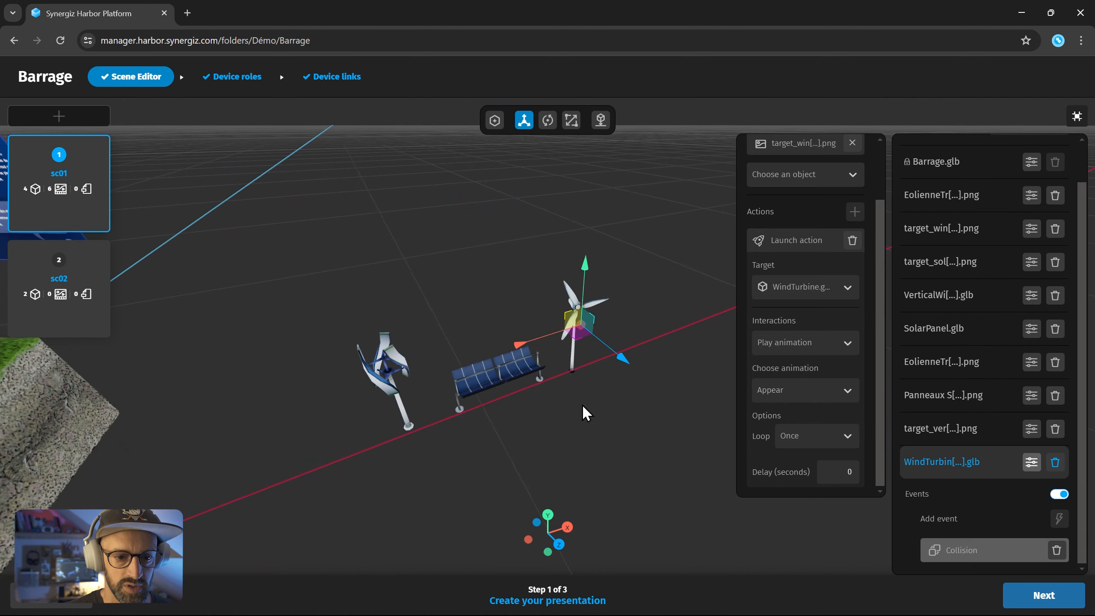
pyautogui.scroll(6, 547, 318)
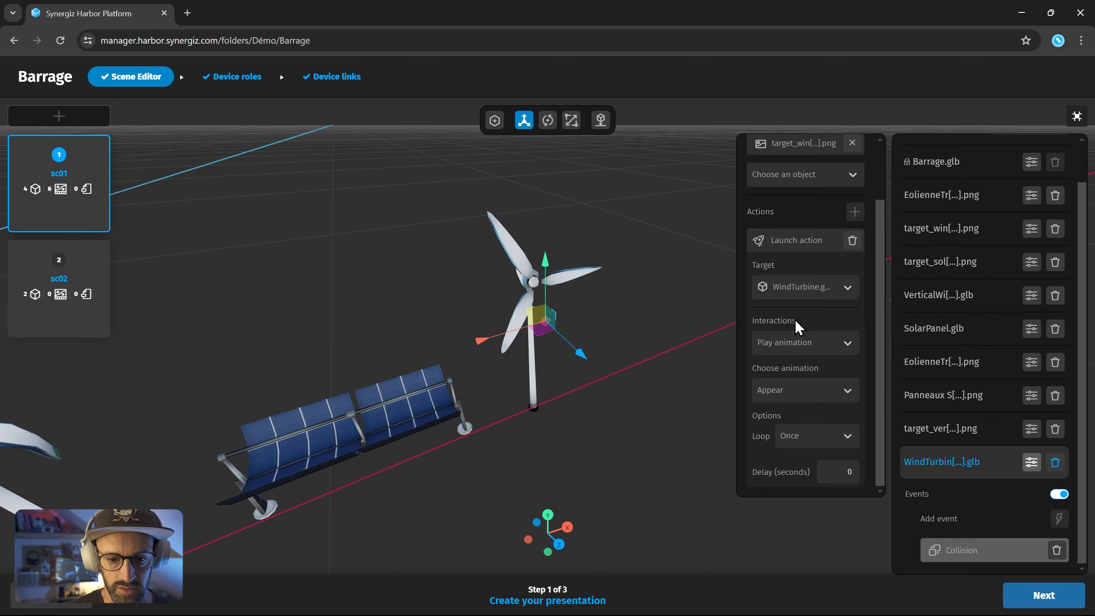
pyautogui.click(807, 399)
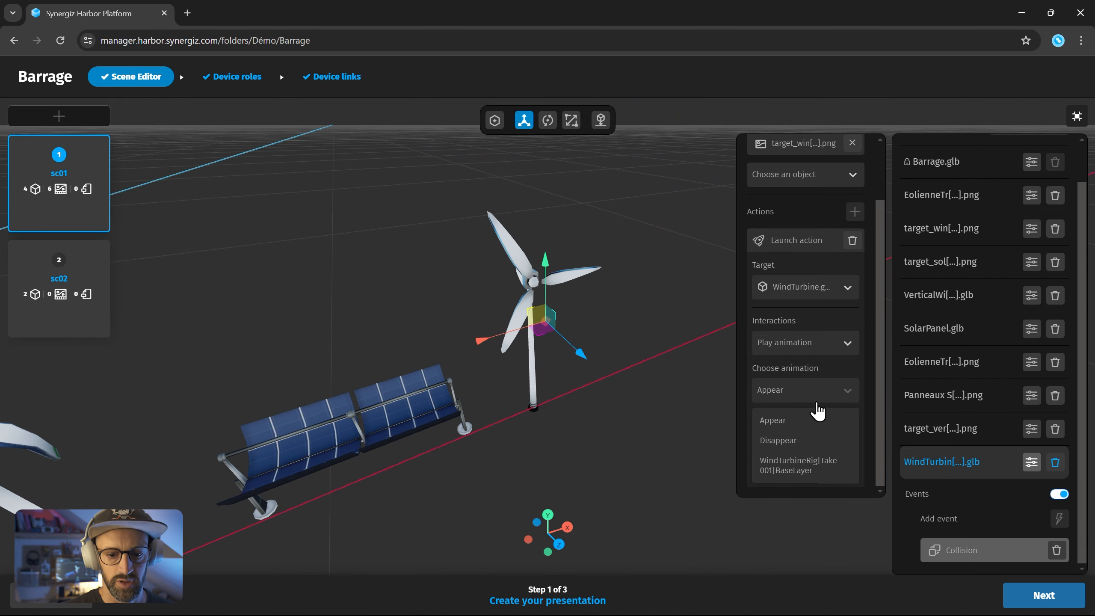
pyautogui.click(785, 421)
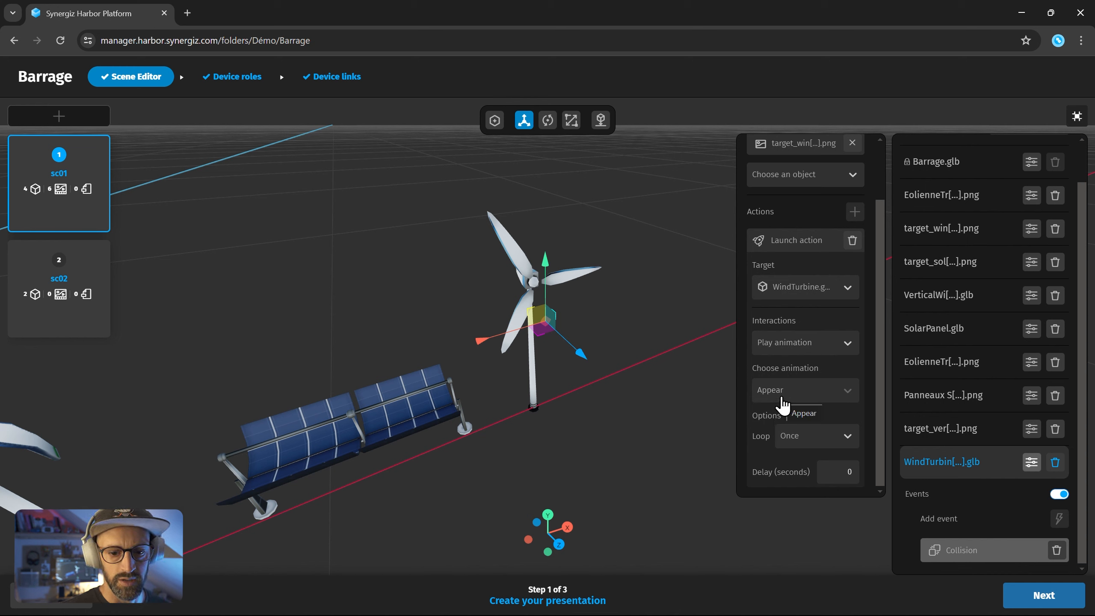
pyautogui.click(783, 401)
pyautogui.click(787, 441)
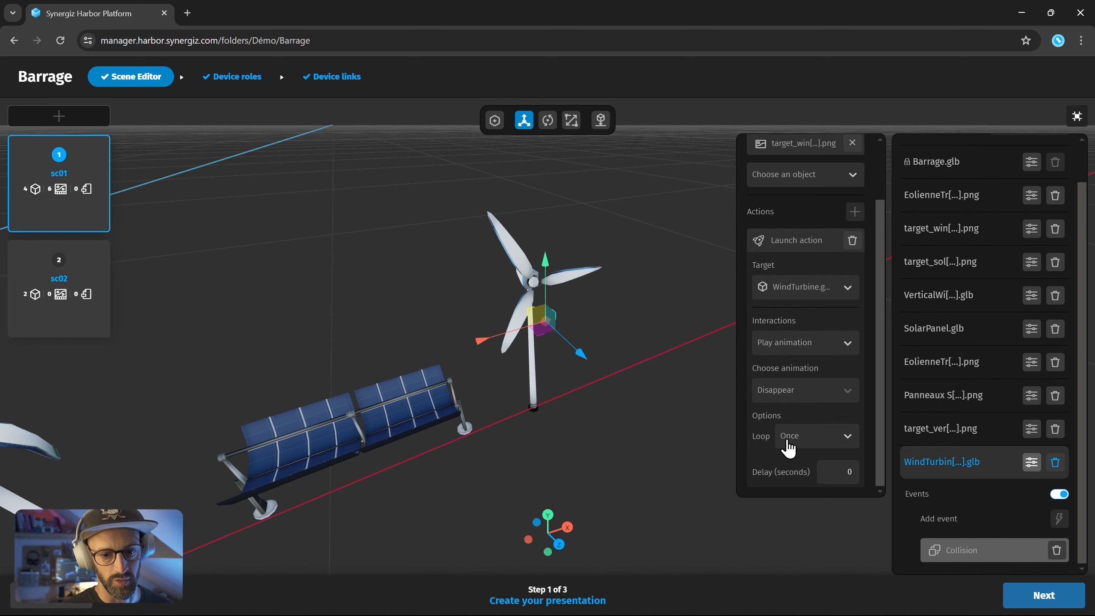
pyautogui.click(783, 396)
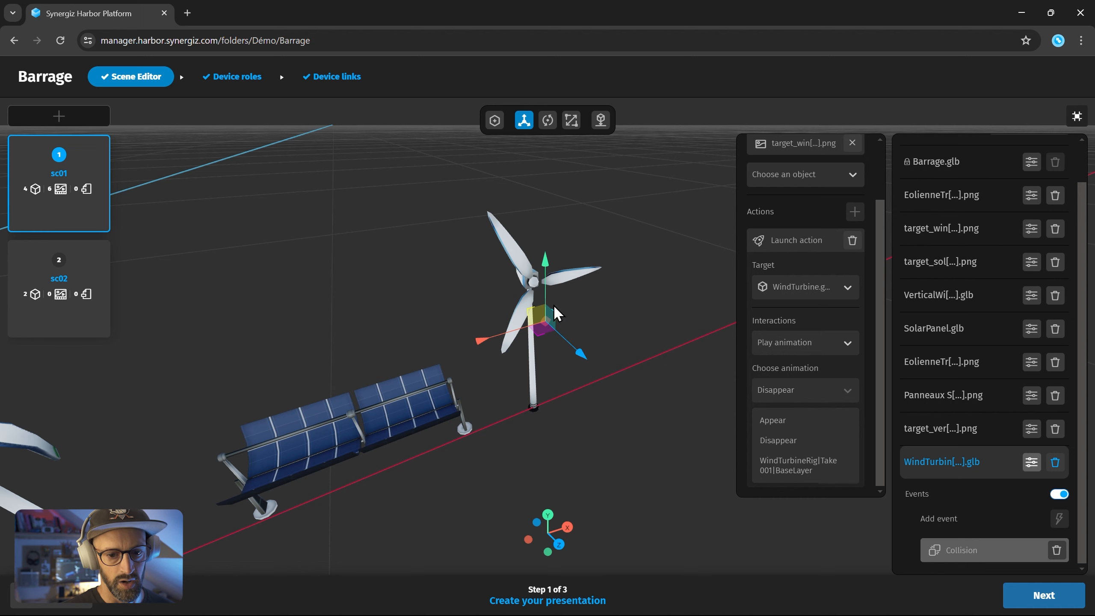
pyautogui.click(783, 441)
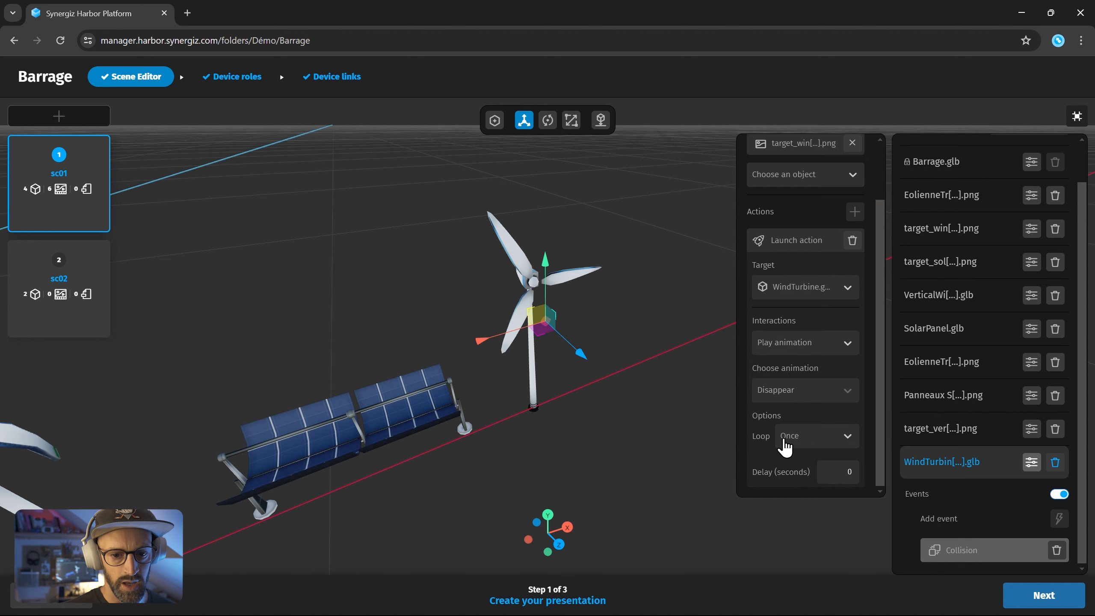
# Choose the WindTurbineRig|Take 001|BaseLayer animation for the launch action and set its loop to Infinite.
pyautogui.click(807, 400)
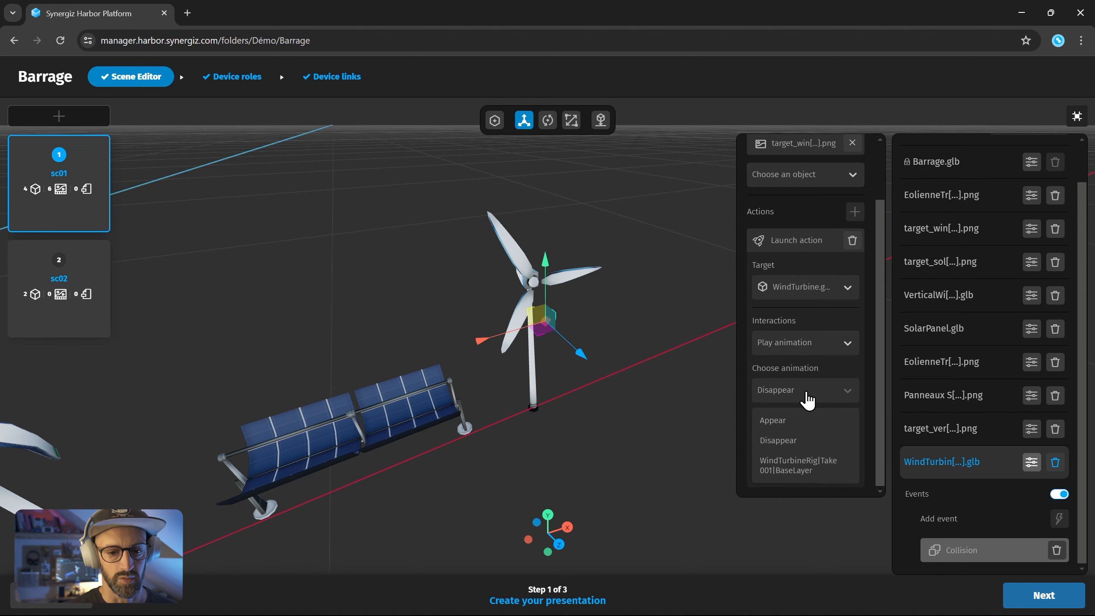
pyautogui.click(781, 470)
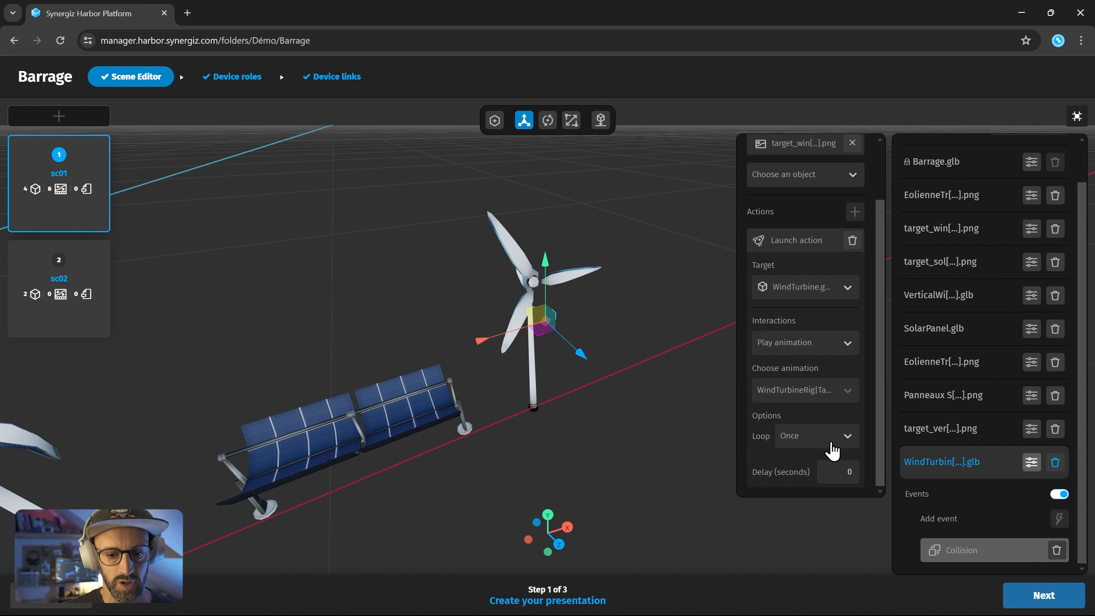
pyautogui.click(804, 441)
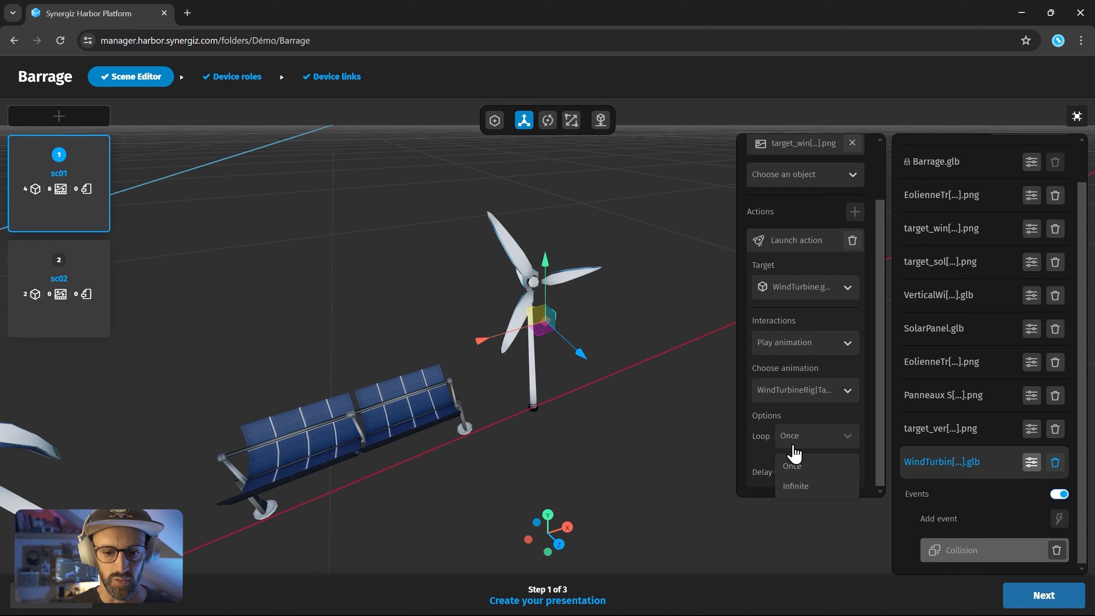
pyautogui.click(802, 487)
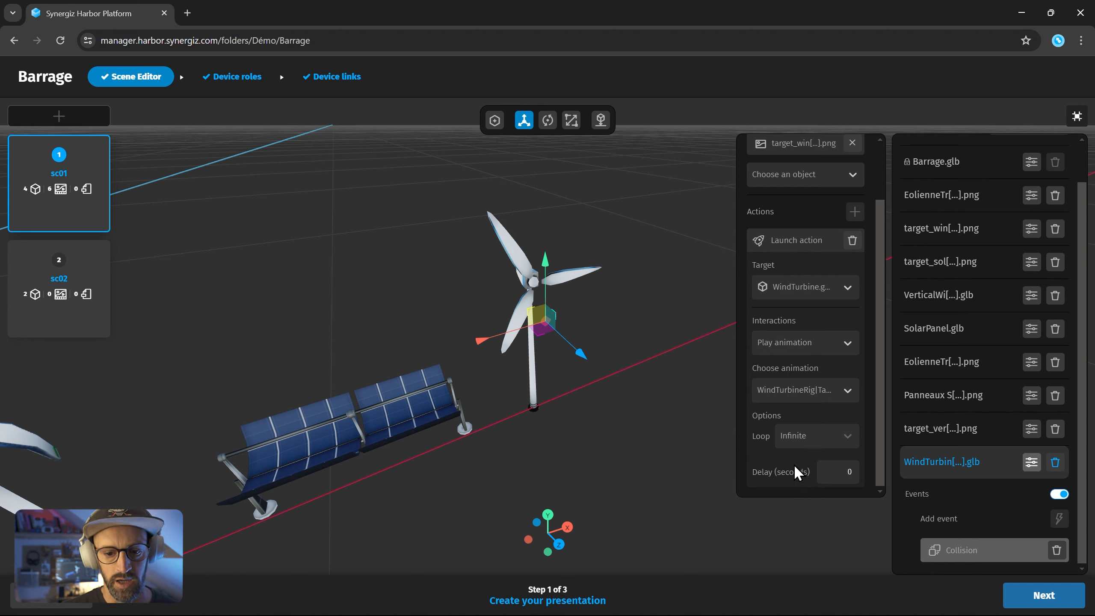
# Try a delay of 10 seconds on the wind turbine's launch action and set it back to 0.
pyautogui.doubleClick(843, 471)
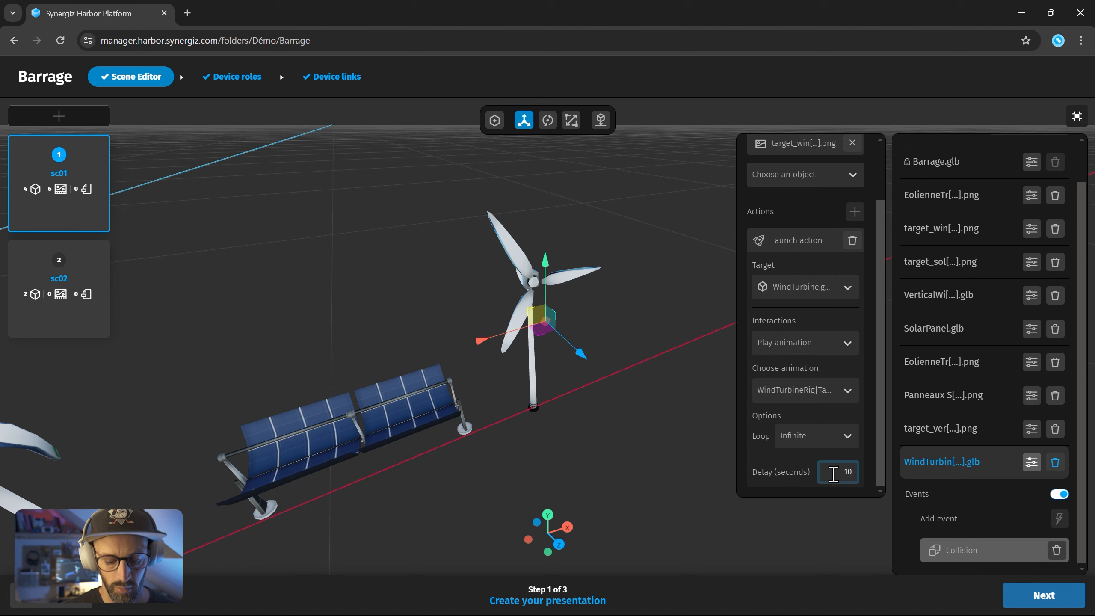
pyautogui.doubleClick(833, 473)
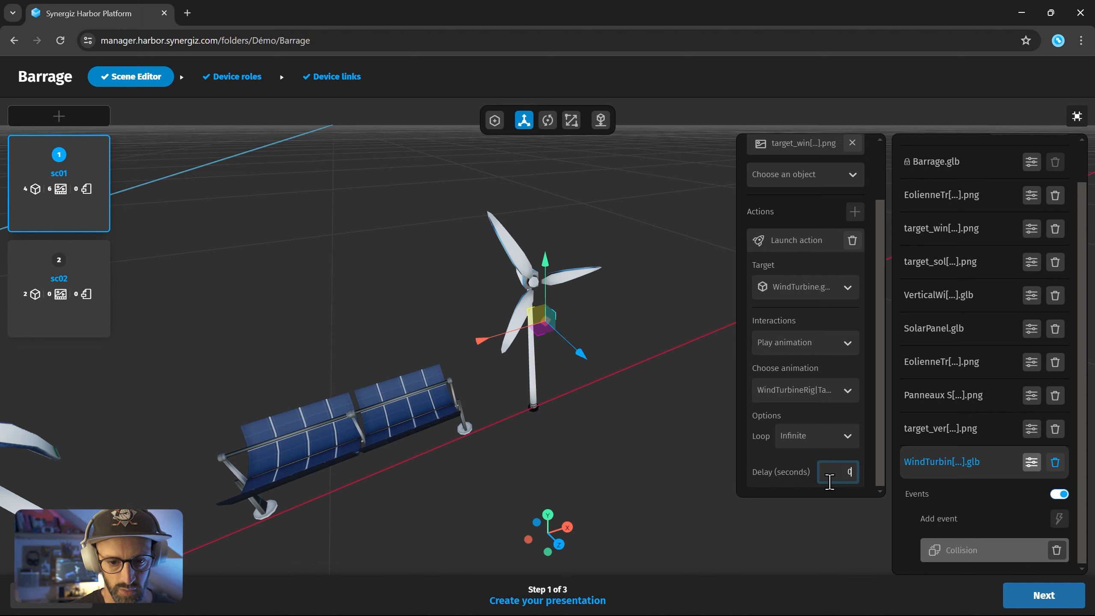
pyautogui.click(778, 459)
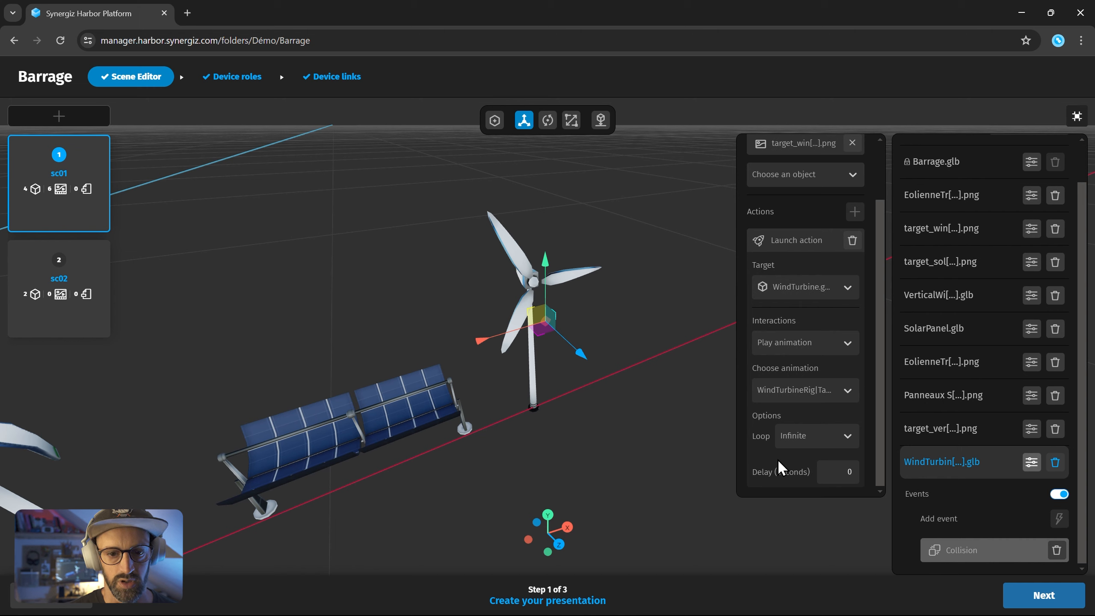
# Close the event editor and examine the turbines, solar panel and Barrage model in sc01 from several angles.
pyautogui.scroll(2, 823, 302)
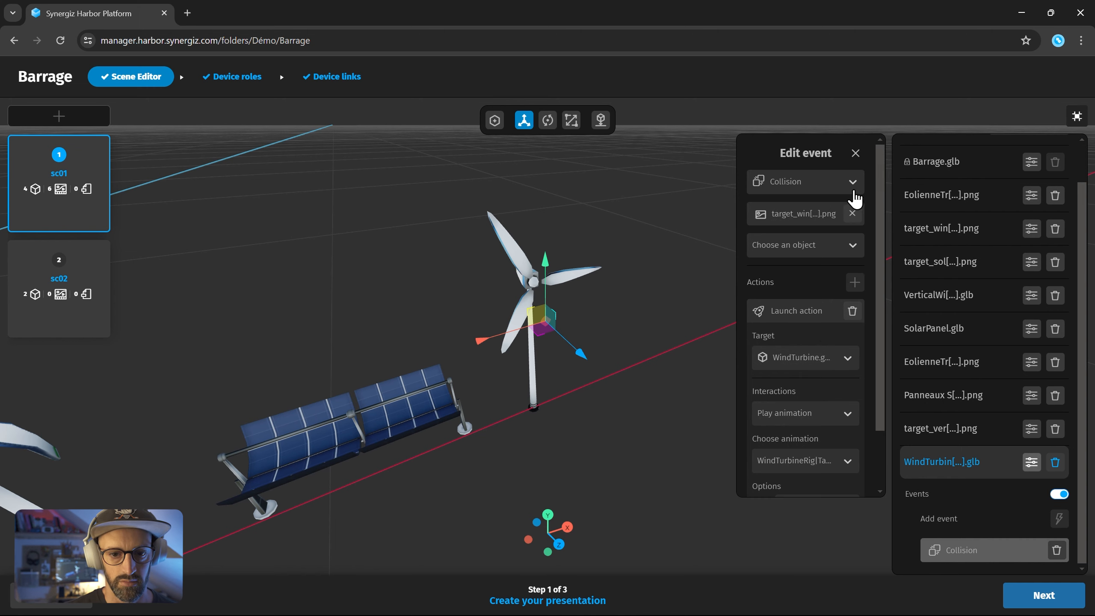
pyautogui.click(857, 157)
pyautogui.click(686, 306)
pyautogui.moveTo(686, 306); pyautogui.dragTo(655, 317)
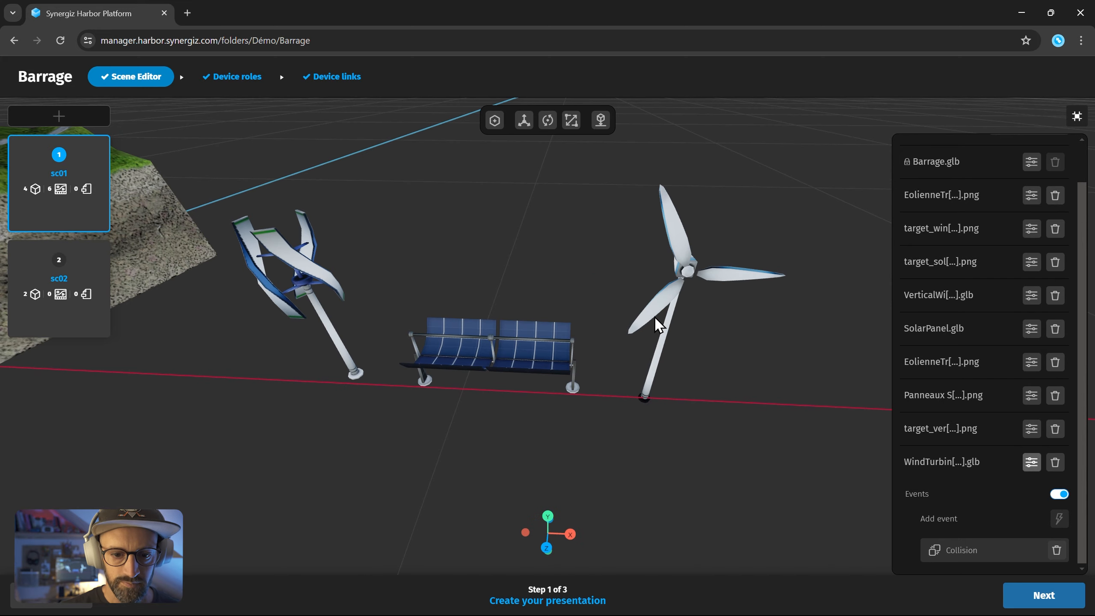
pyautogui.scroll(-5, 452, 285)
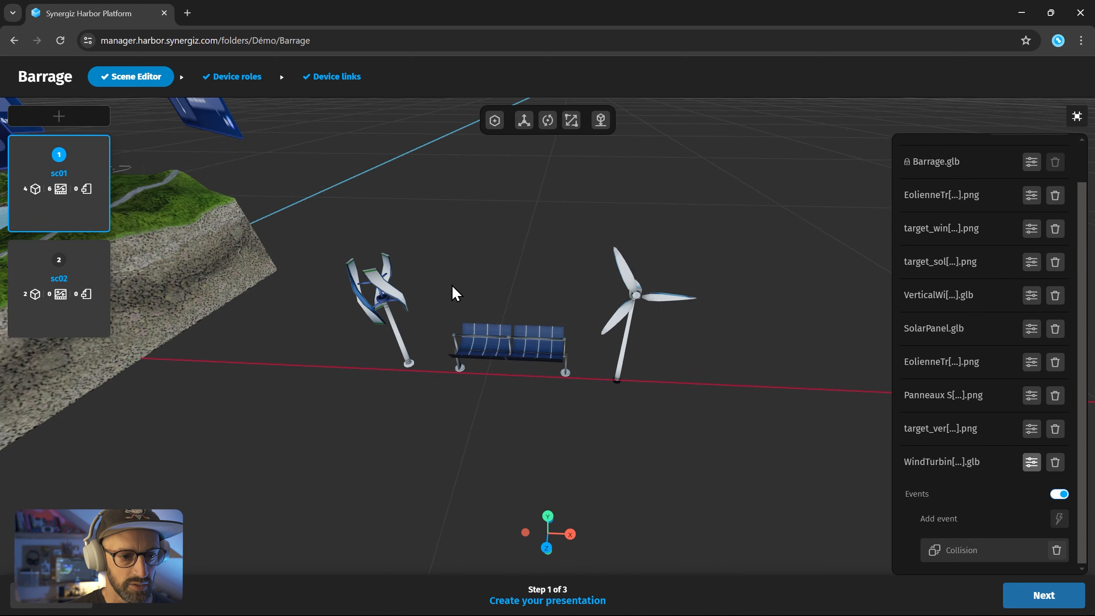
pyautogui.scroll(-4, 452, 286)
pyautogui.moveTo(724, 422); pyautogui.dragTo(623, 434)
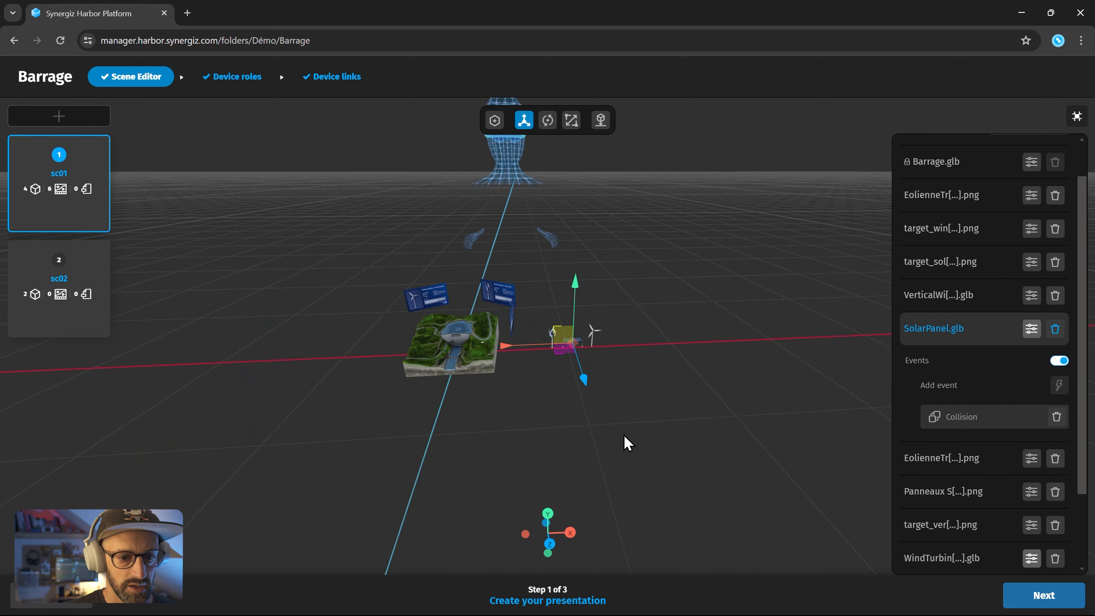
pyautogui.click(473, 414)
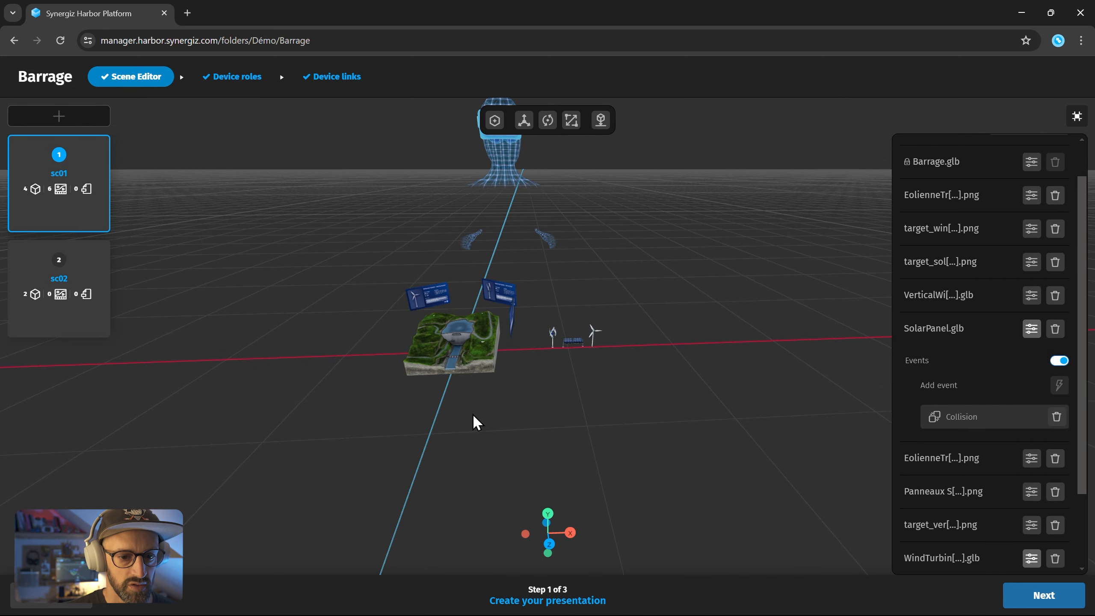
pyautogui.moveTo(472, 414); pyautogui.dragTo(544, 360)
pyautogui.moveTo(88, 172)
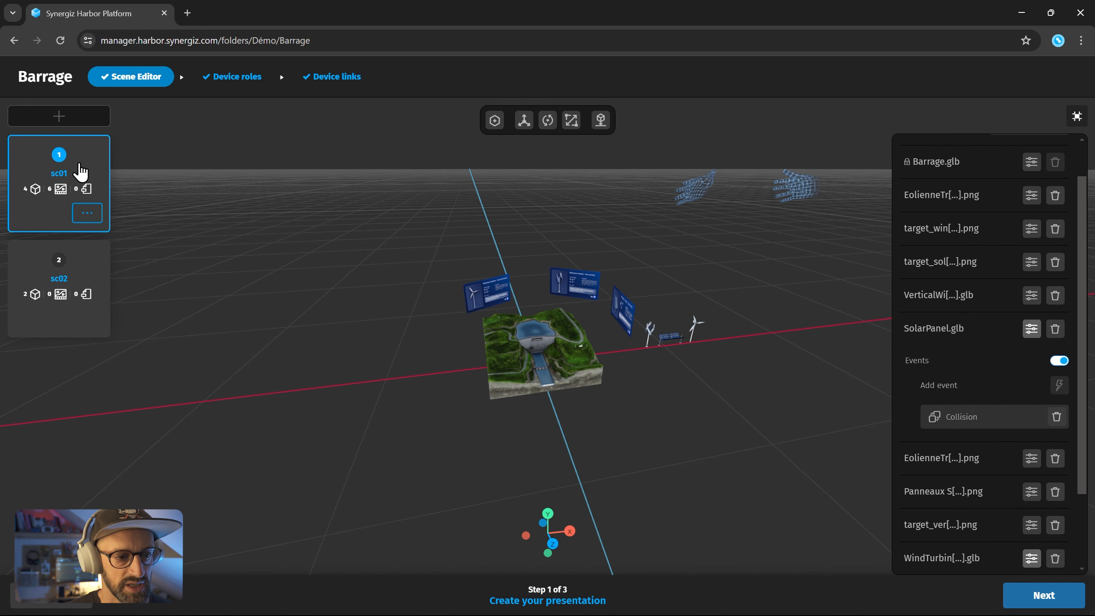
pyautogui.moveTo(682, 420); pyautogui.dragTo(711, 419)
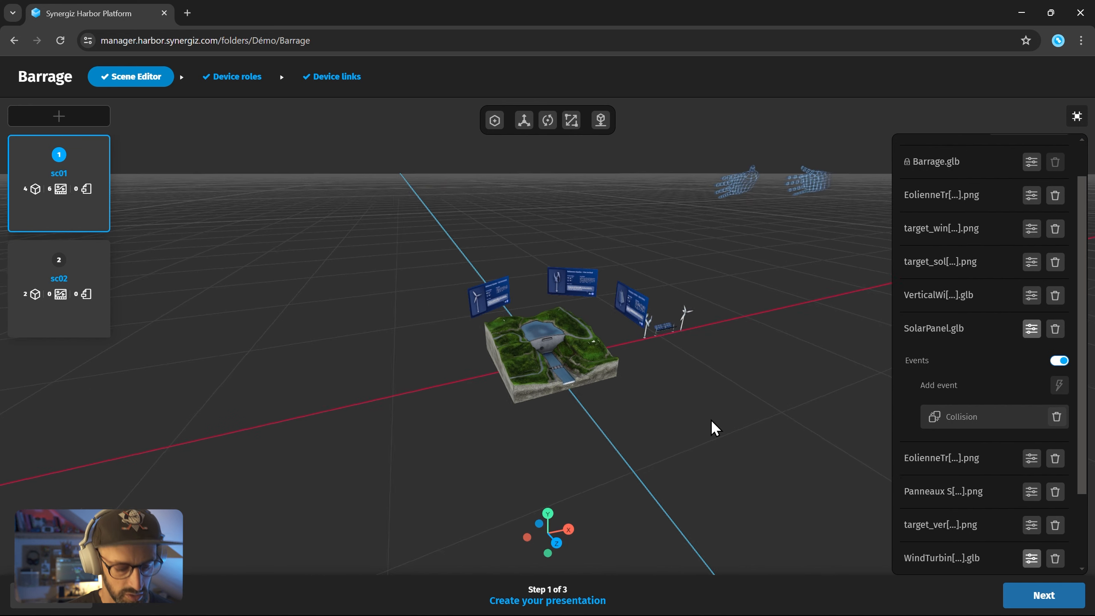
# Add nextSceneButton.glb from the sc01 assets folder to scene sc01.
pyautogui.hotkey('alt', 'Tab')
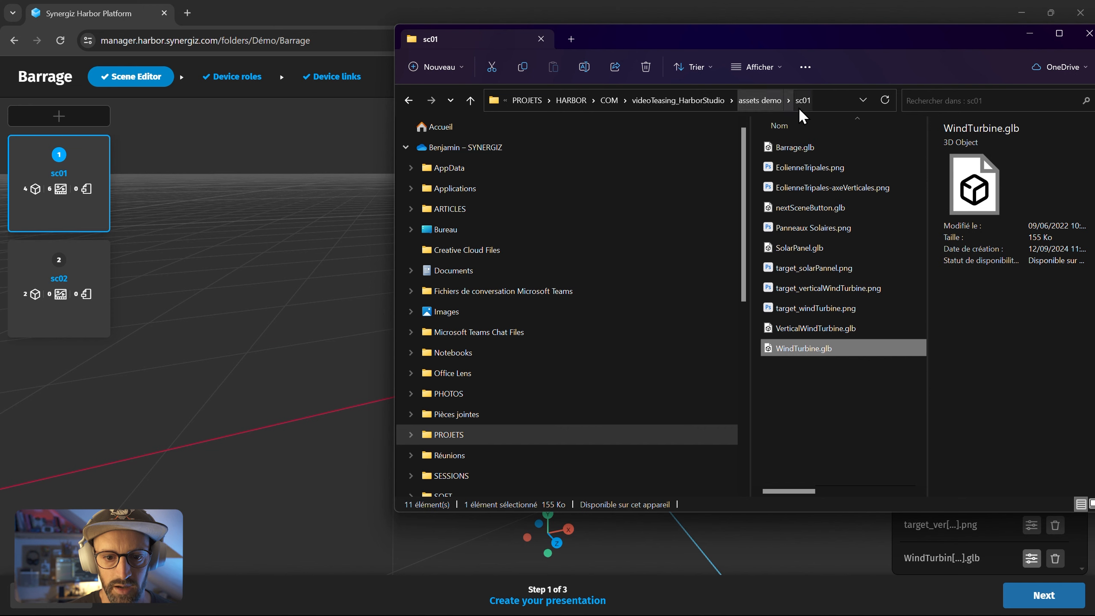
pyautogui.click(796, 206)
pyautogui.moveTo(803, 210); pyautogui.dragTo(364, 287)
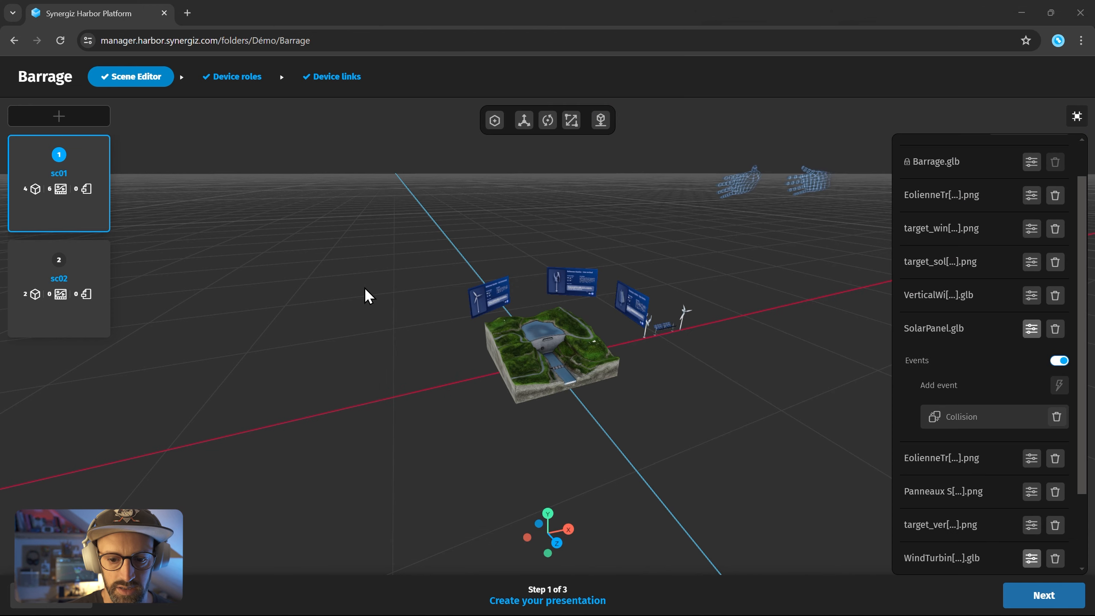
# Move the Next scene button beside the Barrage model to about X -0.74, Y 0.33, Z 0.36 m and scale it uniformly to about 1.42.
pyautogui.scroll(-3, 922, 457)
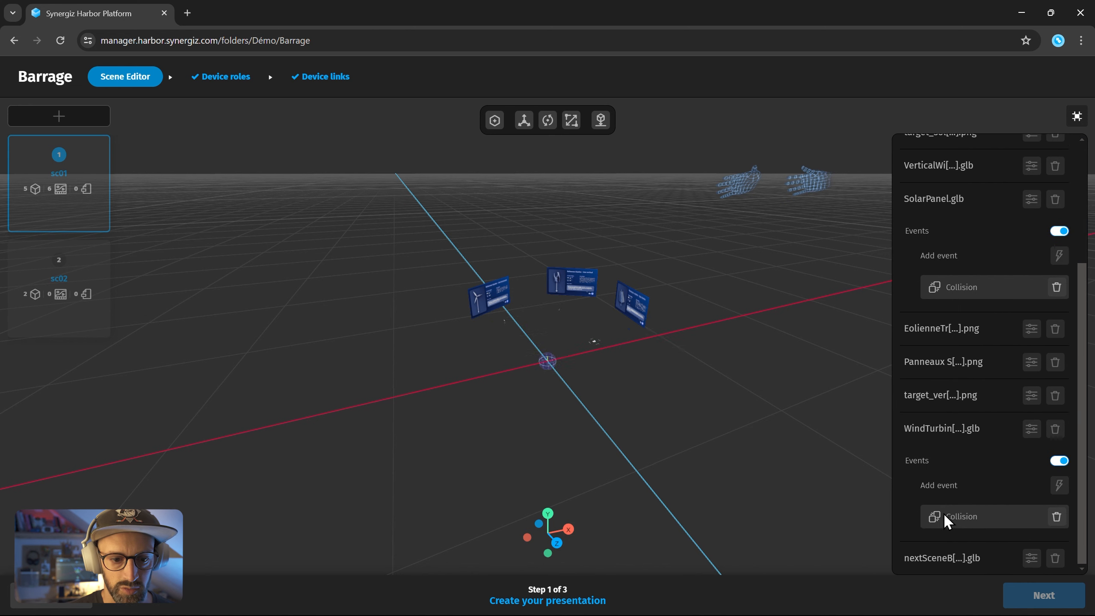
pyautogui.click(944, 558)
pyautogui.moveTo(549, 306); pyautogui.dragTo(328, 293)
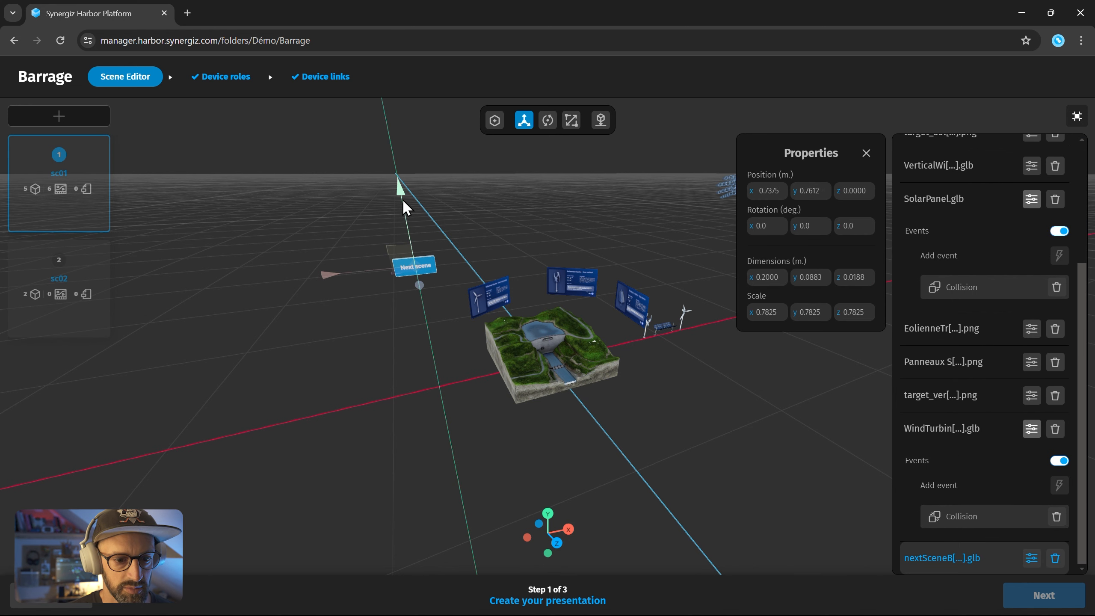
pyautogui.moveTo(402, 198); pyautogui.dragTo(442, 411)
pyautogui.moveTo(425, 313); pyautogui.dragTo(426, 261)
pyautogui.click(523, 119)
pyautogui.moveTo(466, 438); pyautogui.dragTo(430, 431)
pyautogui.moveTo(401, 370); pyautogui.dragTo(421, 378)
pyautogui.scroll(5, 351, 303)
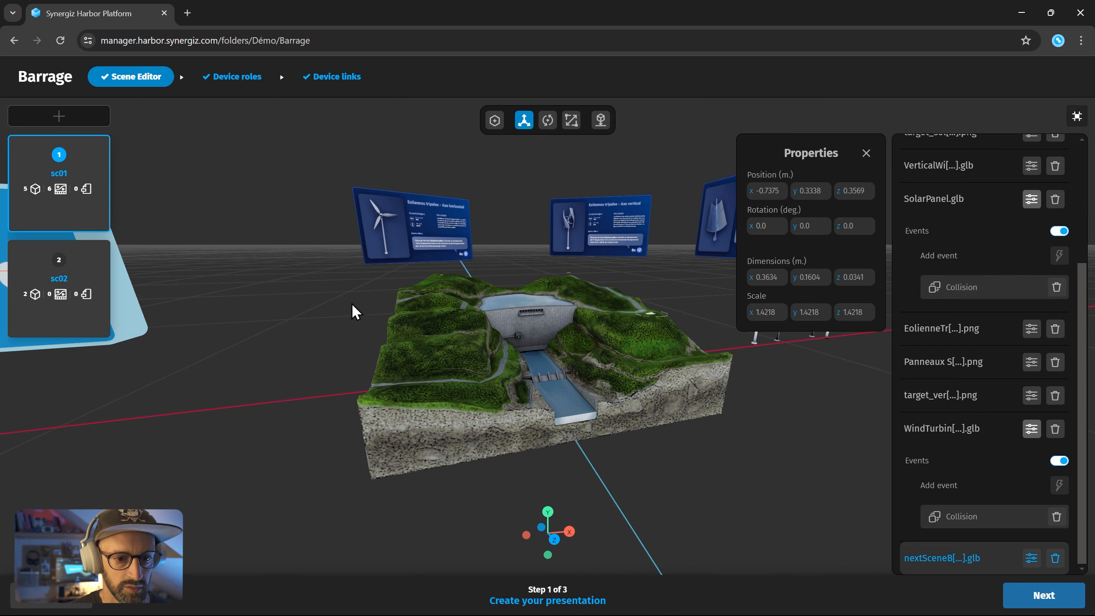
pyautogui.moveTo(351, 302); pyautogui.dragTo(491, 331, button='right')
pyautogui.scroll(-4, 491, 330)
pyautogui.scroll(-2, 491, 330)
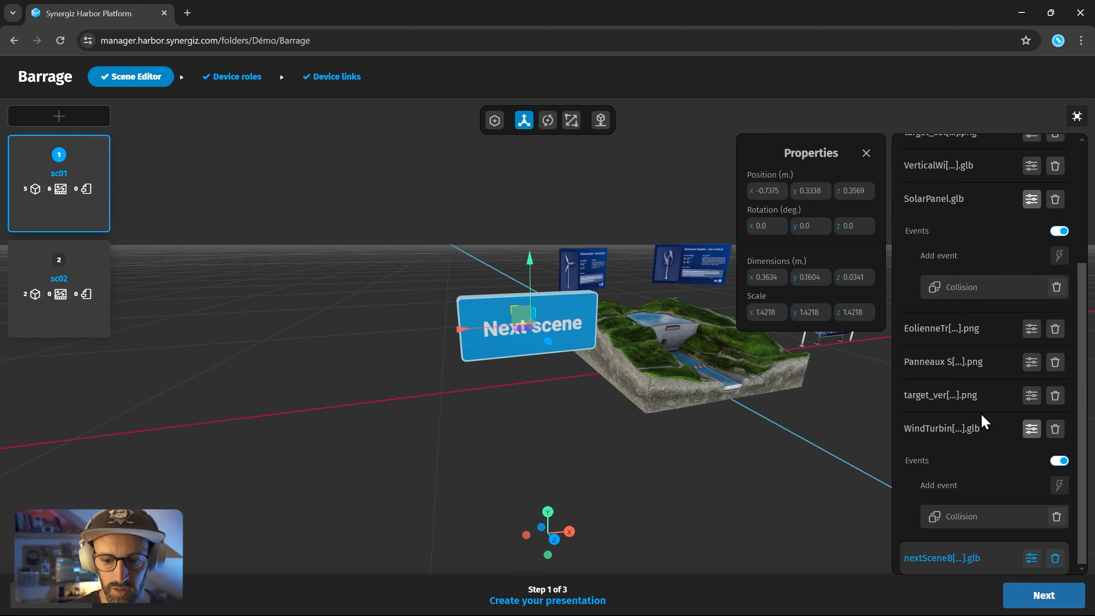
# Enable events for nextSceneButton.glb and add an event triggered by Tap.
pyautogui.click(1031, 558)
pyautogui.click(1058, 559)
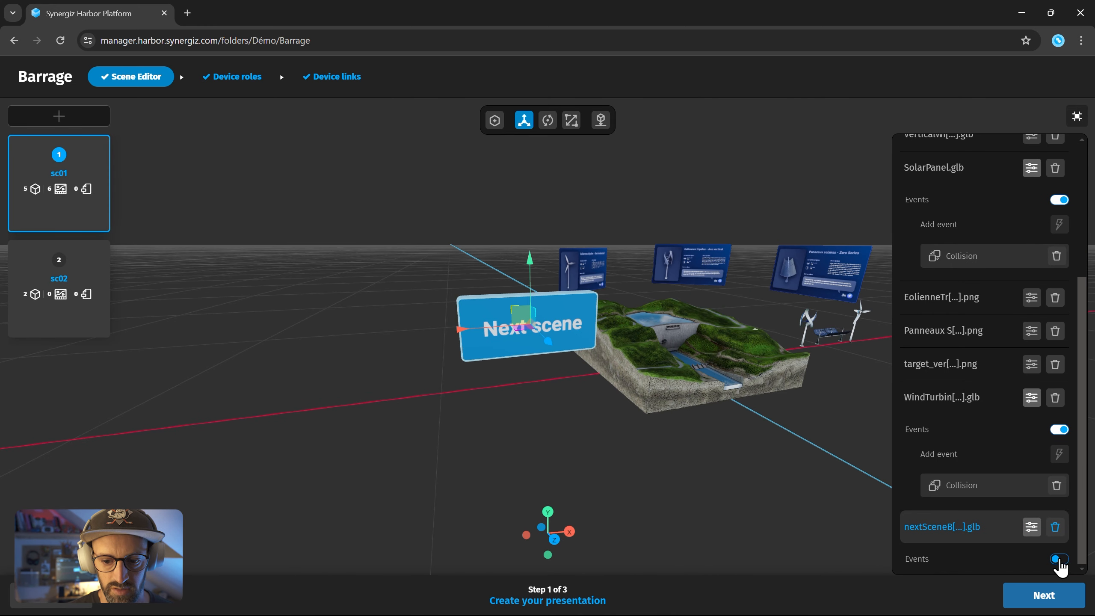
pyautogui.click(1059, 560)
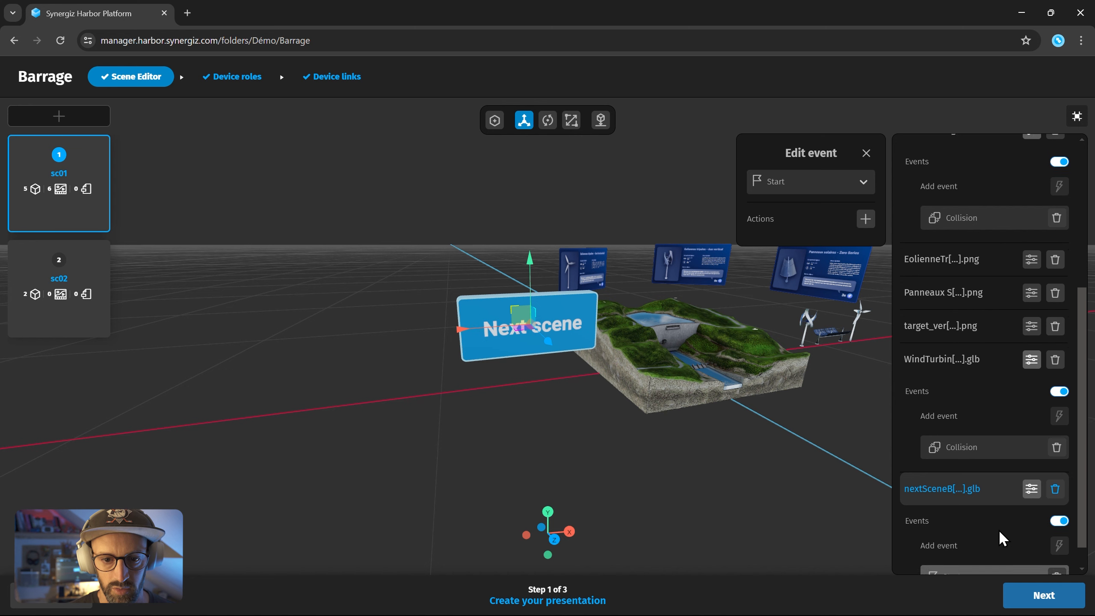
pyautogui.click(821, 184)
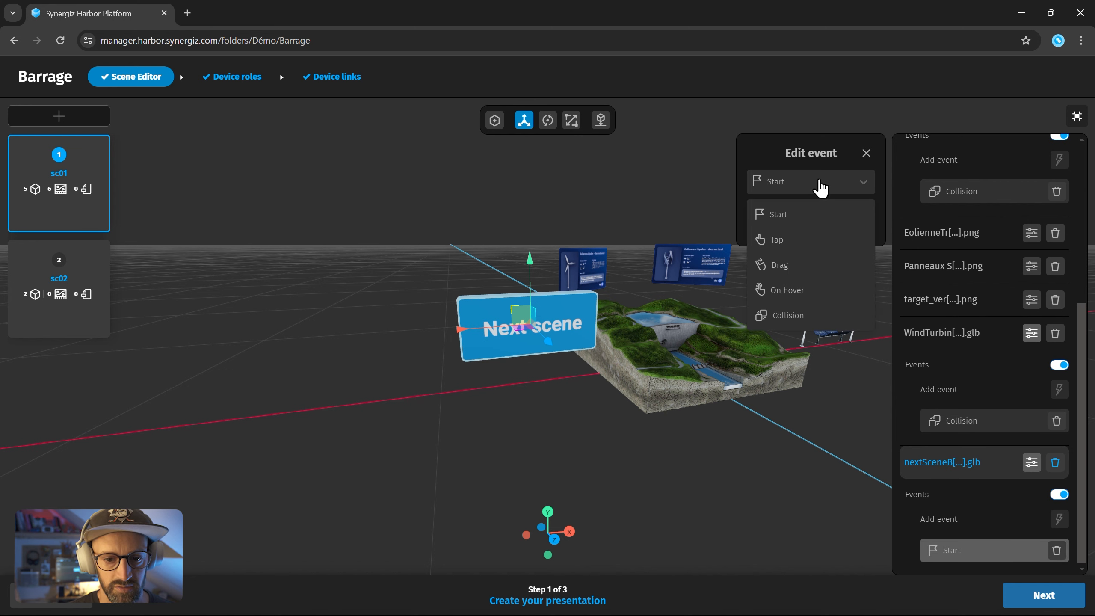
pyautogui.click(780, 244)
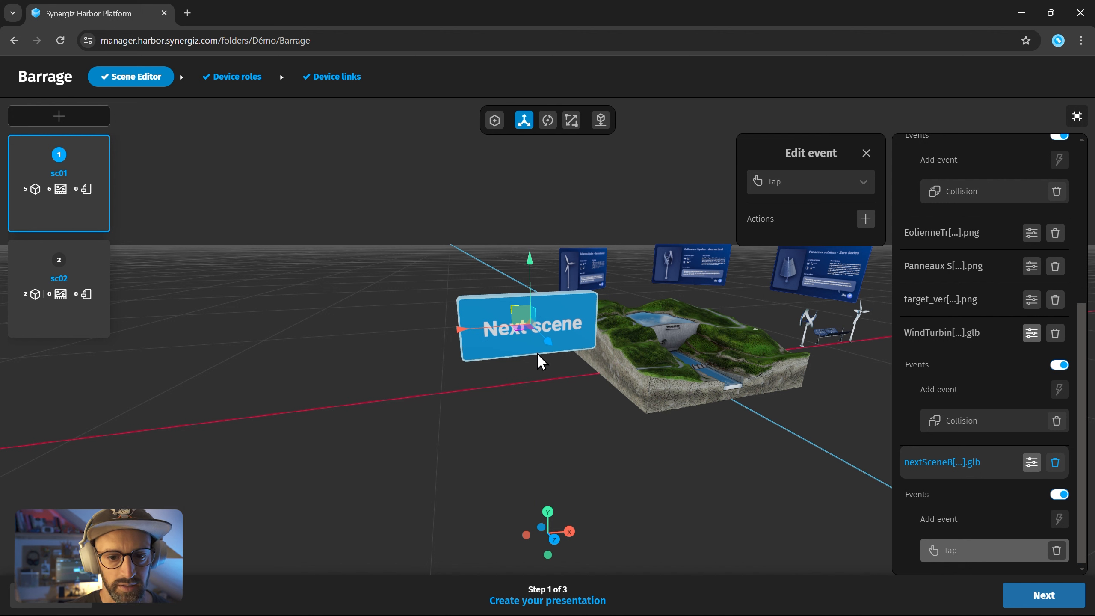
# Add a Scene transition action to the button's Tap event and show the available destination scenes.
pyautogui.click(864, 218)
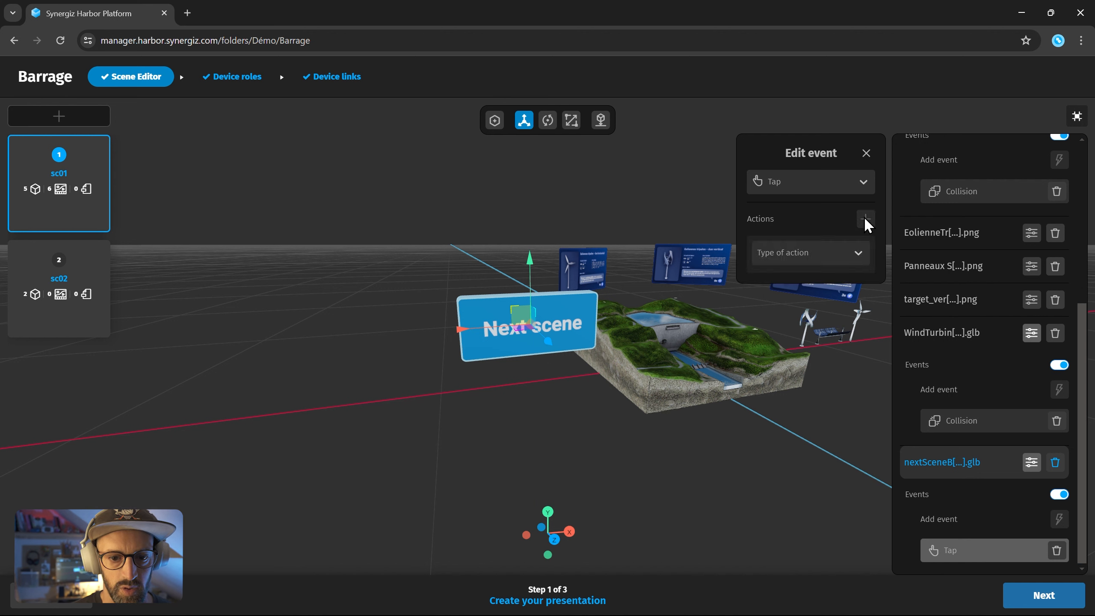
pyautogui.click(808, 257)
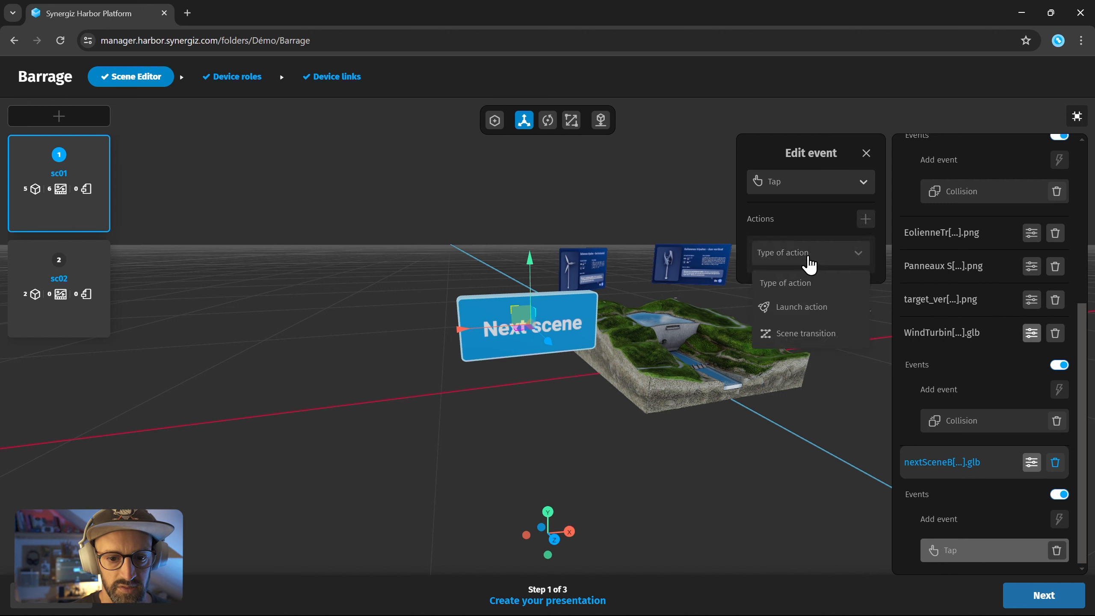
pyautogui.click(790, 335)
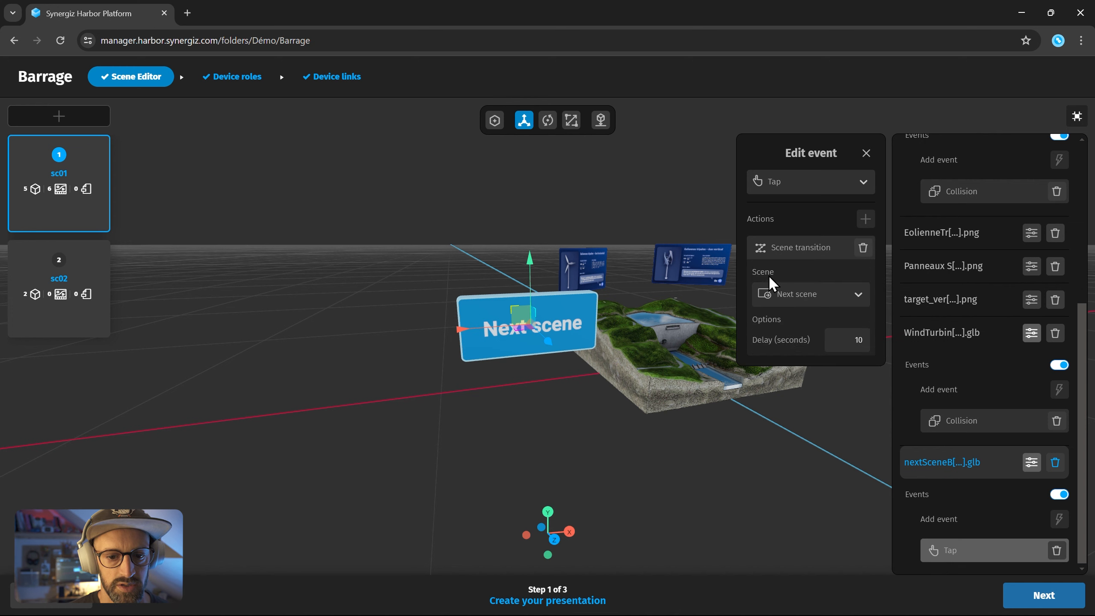
pyautogui.click(799, 304)
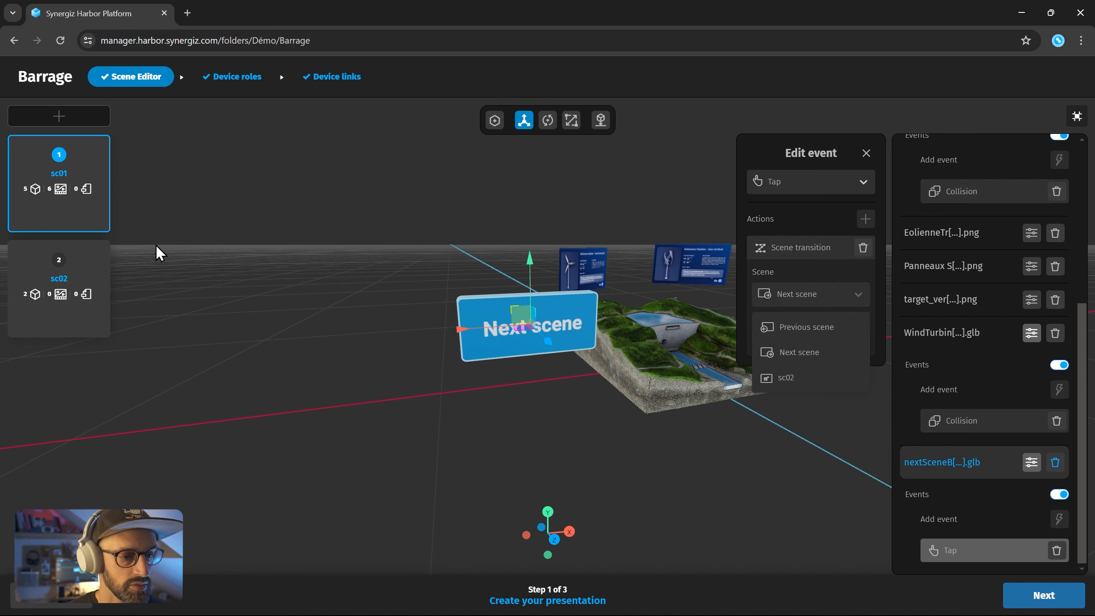
pyautogui.moveTo(39, 288)
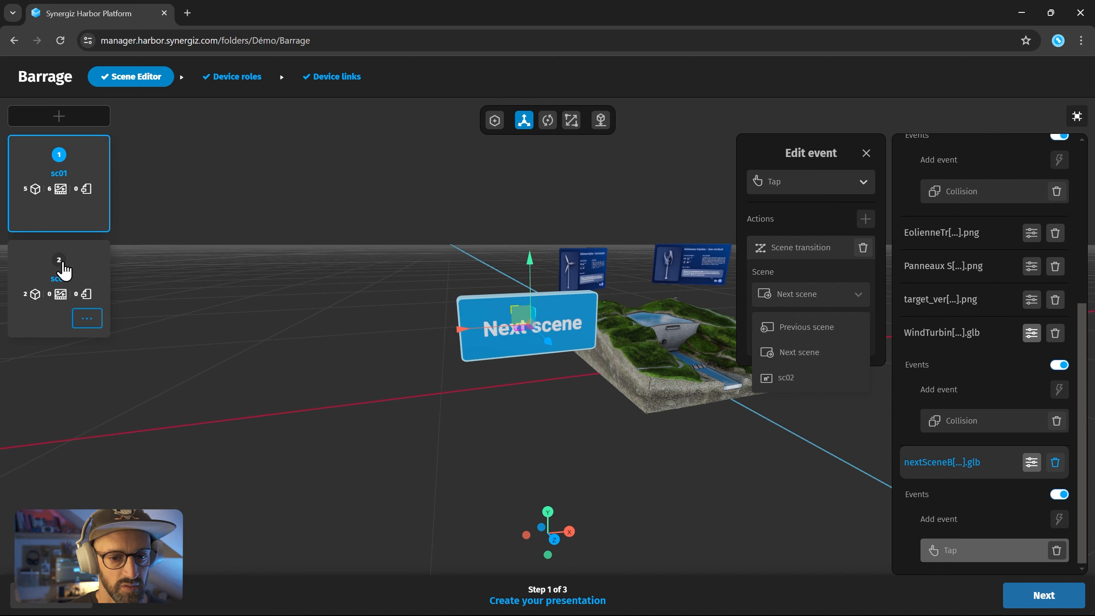